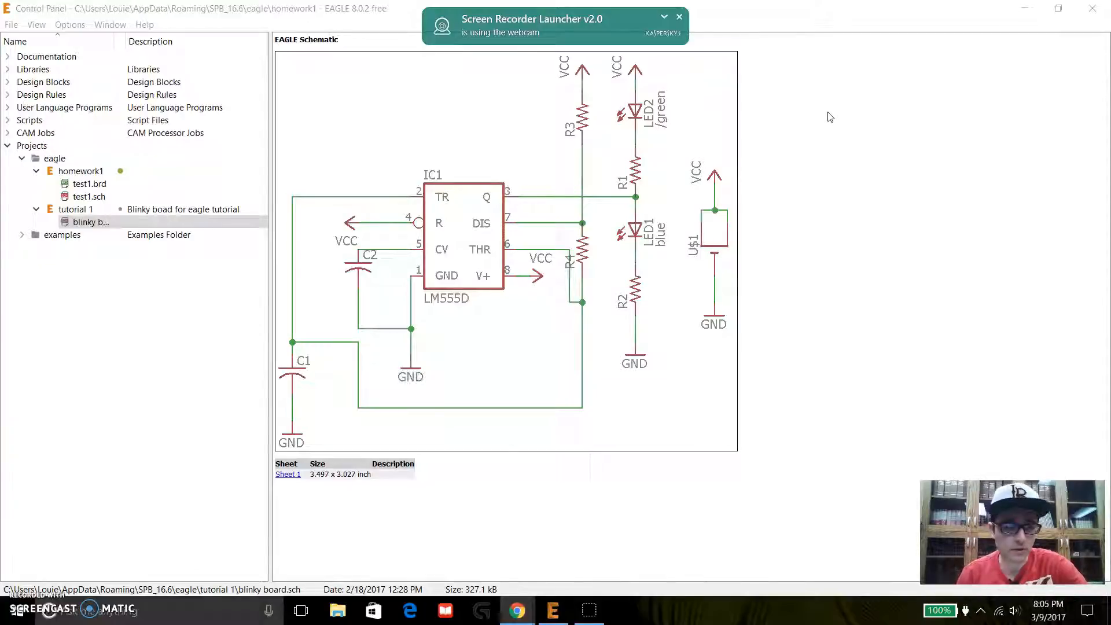
# Open the schematic blinky board.sch from the tutorial 1 project.
pyautogui.click(159, 226)
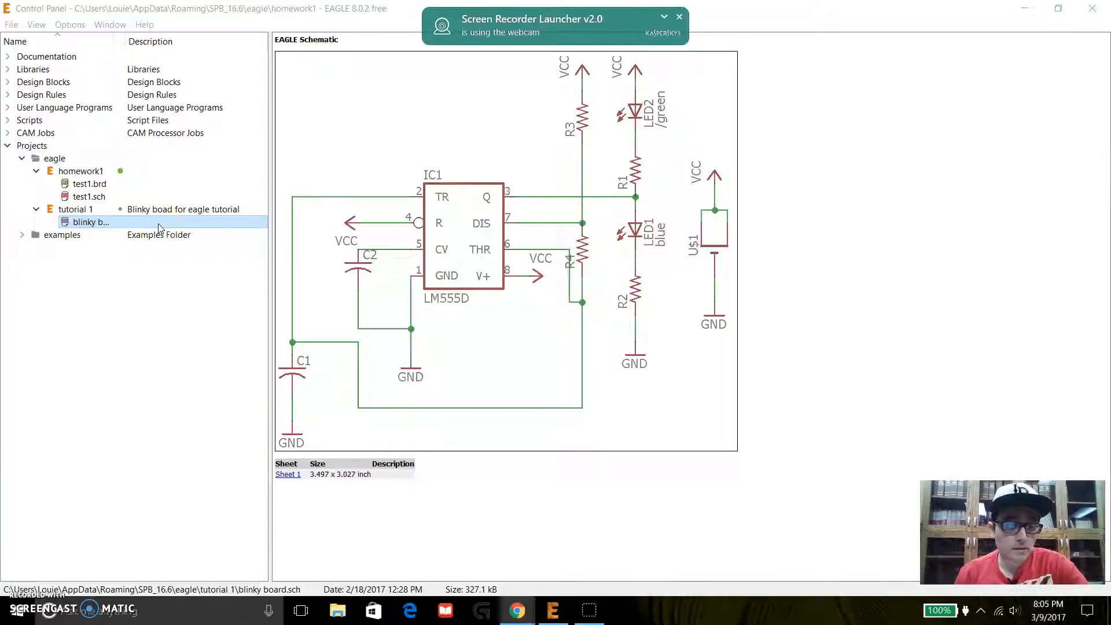
pyautogui.doubleClick(160, 226)
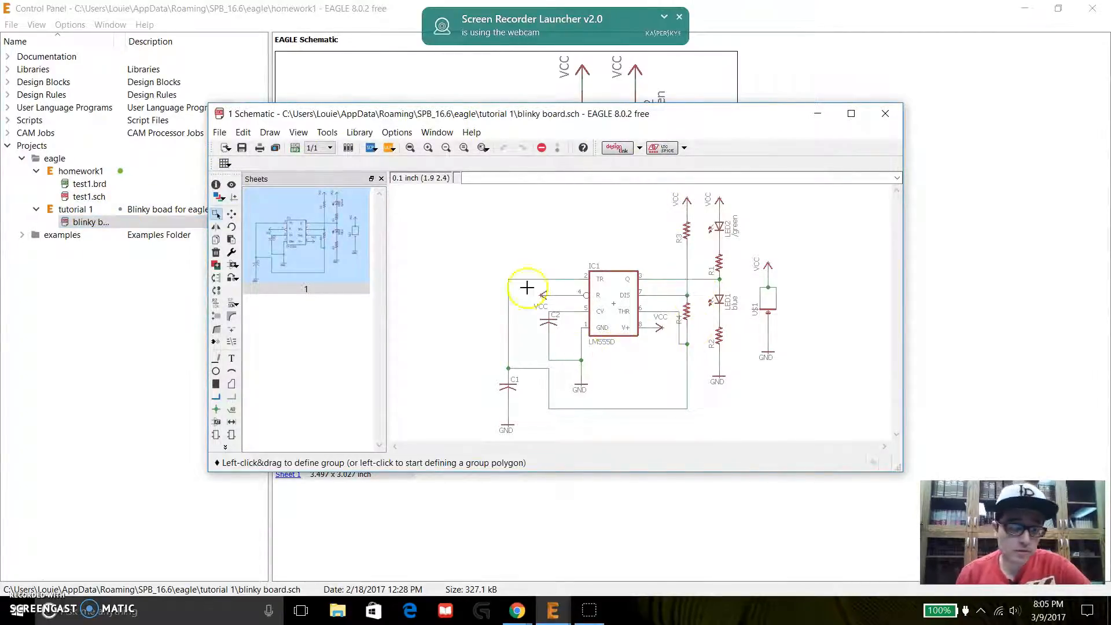
pyautogui.moveTo(435, 197); pyautogui.dragTo(858, 436)
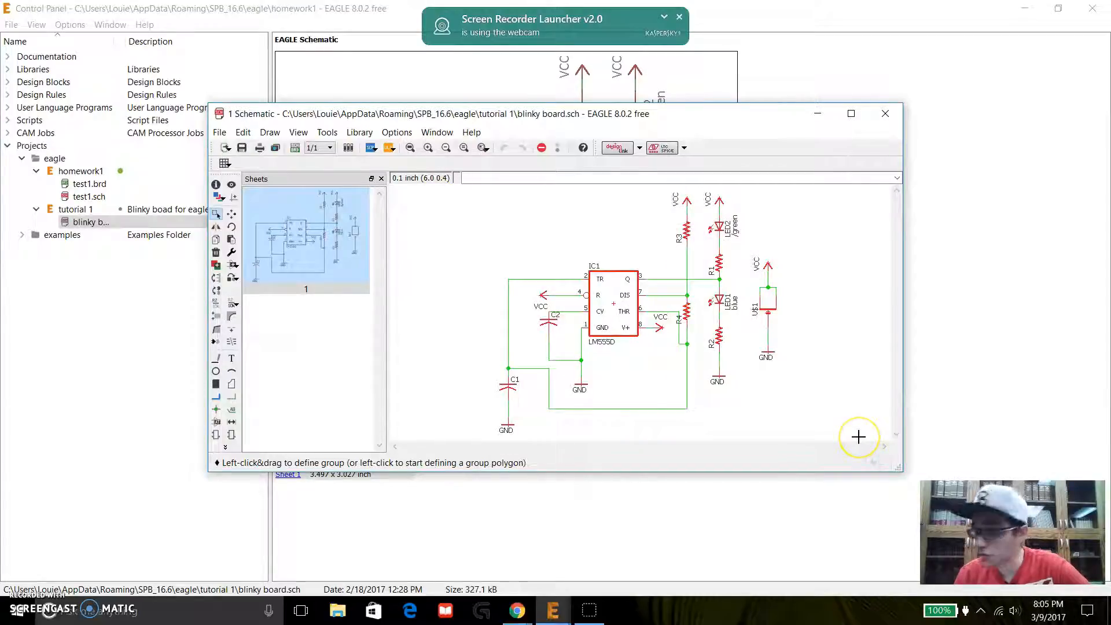
pyautogui.click(858, 437)
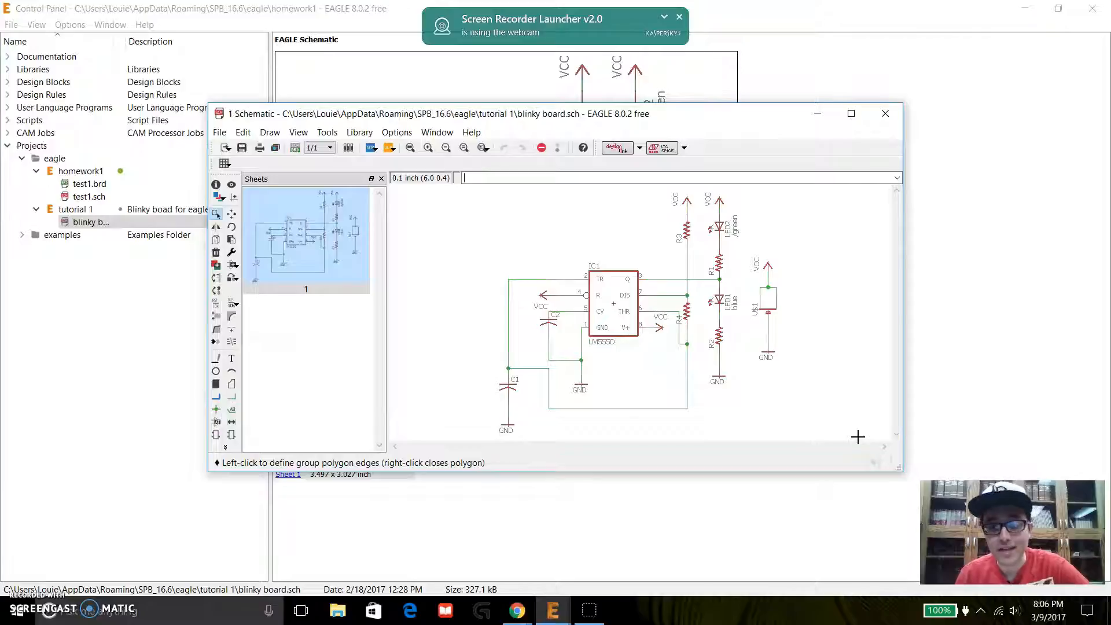
# Create the board blinky board.brd from the schematic, and reposition and enlarge its window.
pyautogui.click(296, 150)
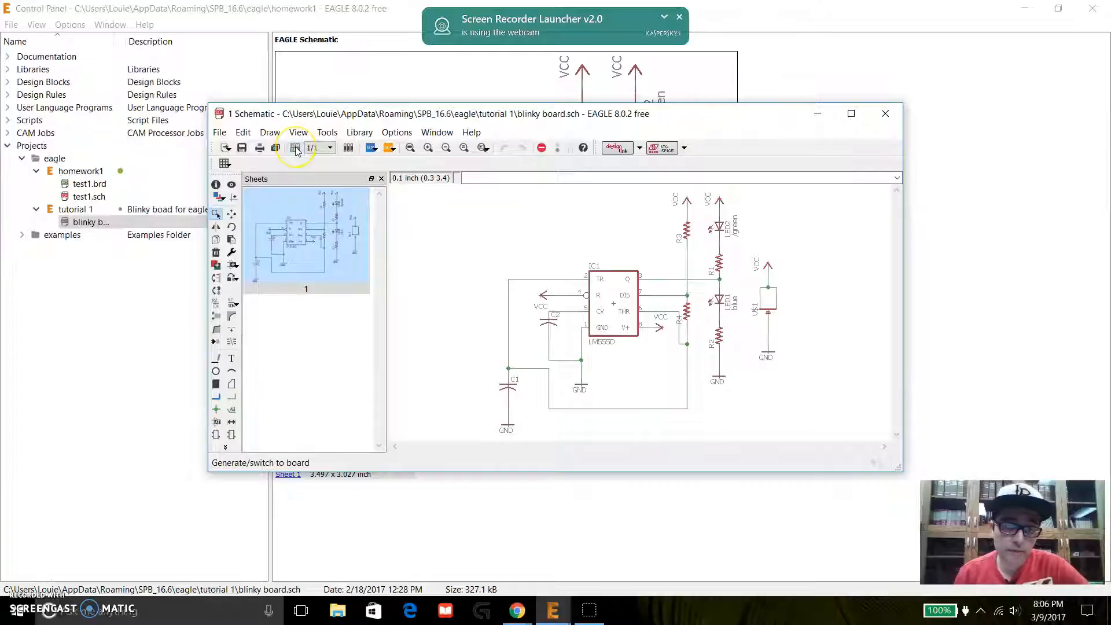
pyautogui.click(296, 149)
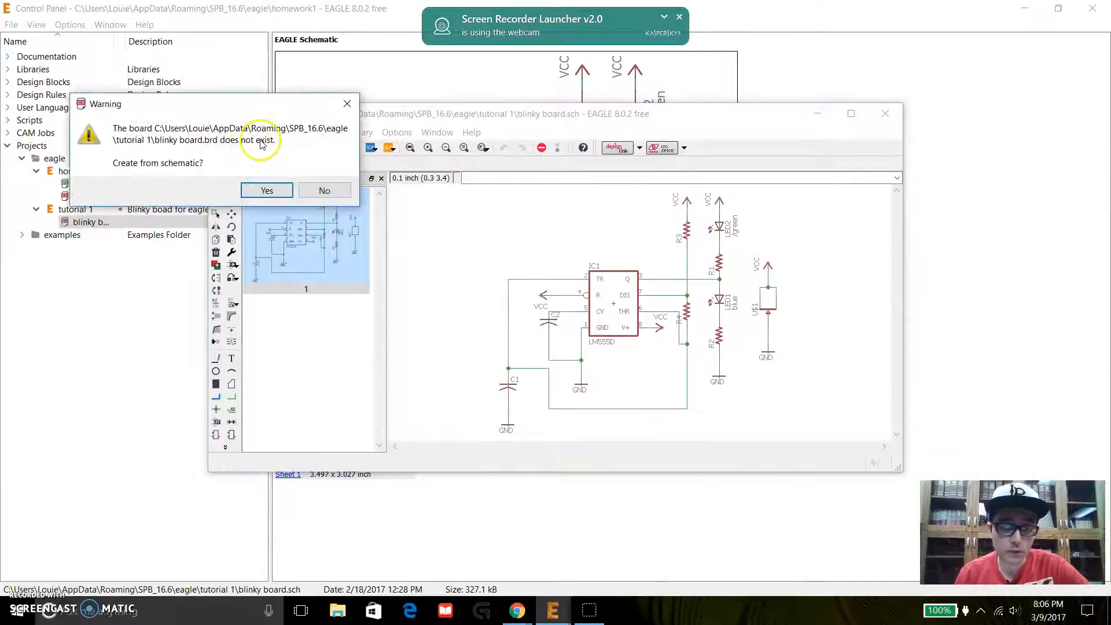
pyautogui.click(267, 190)
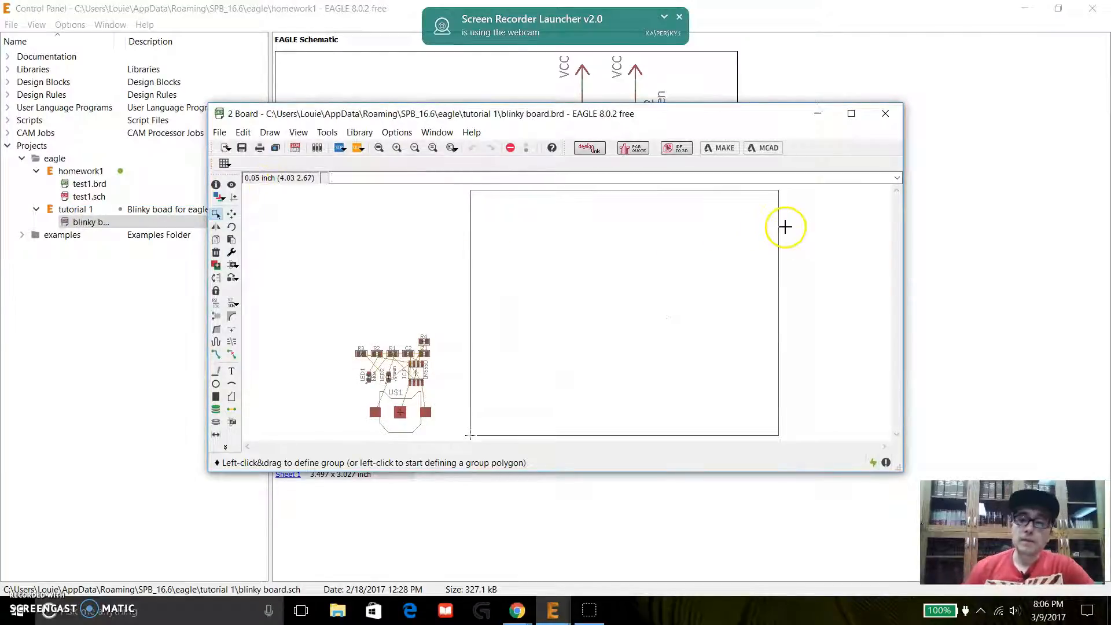
pyautogui.moveTo(612, 115); pyautogui.dragTo(449, 66)
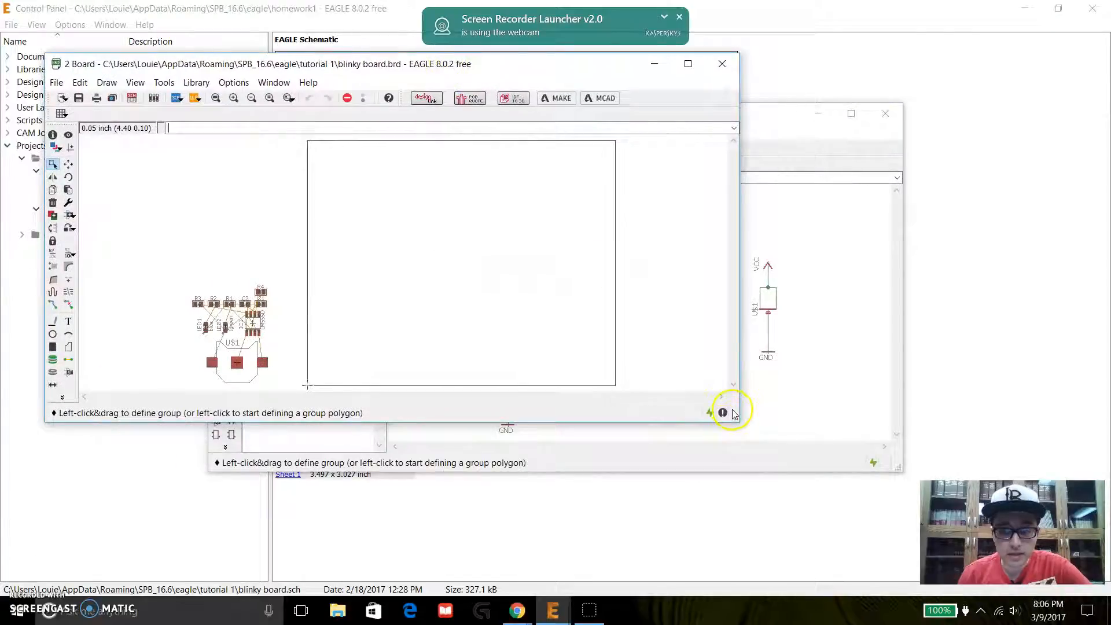
pyautogui.moveTo(734, 419); pyautogui.dragTo(874, 572)
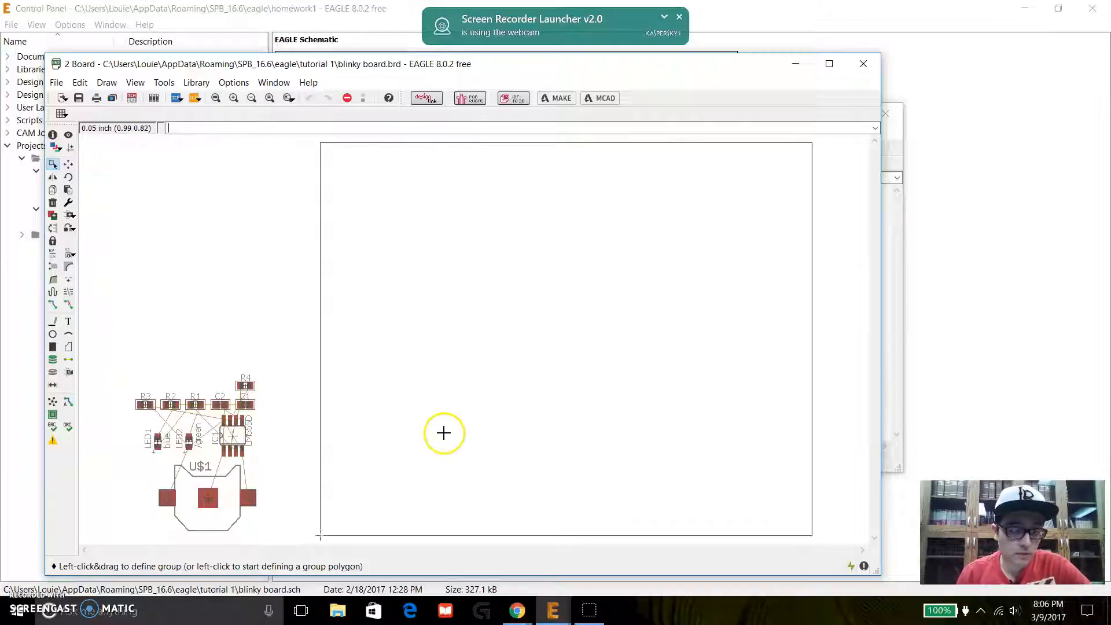
# Move part U$1 inside the board outline near its lower-left corner and place IC1 above it.
pyautogui.click(69, 166)
pyautogui.click(206, 495)
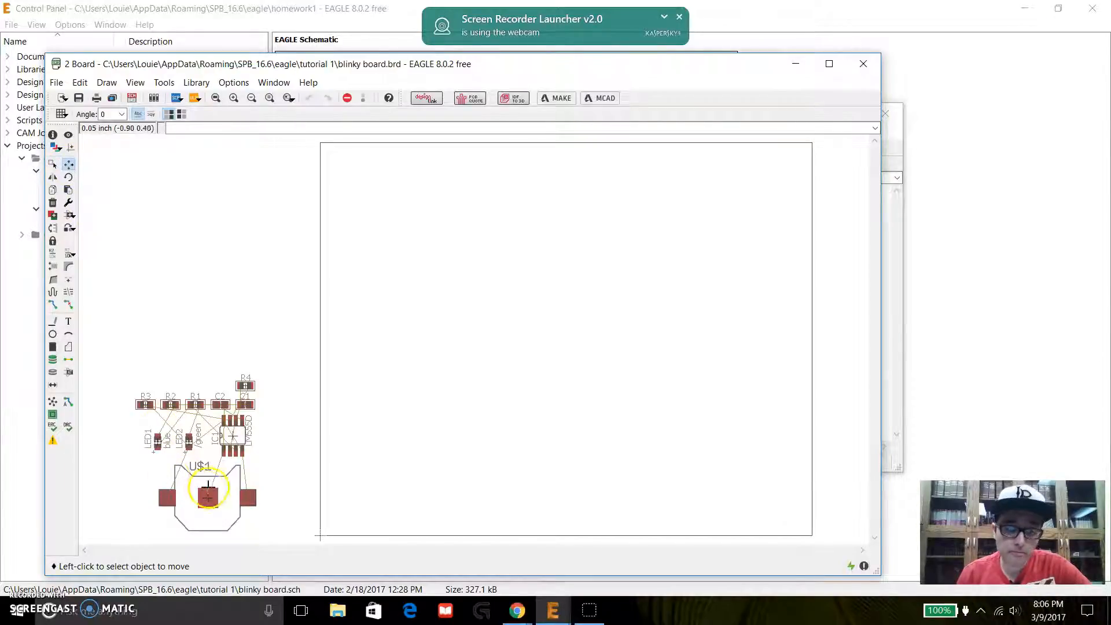
pyautogui.moveTo(206, 495); pyautogui.dragTo(413, 492)
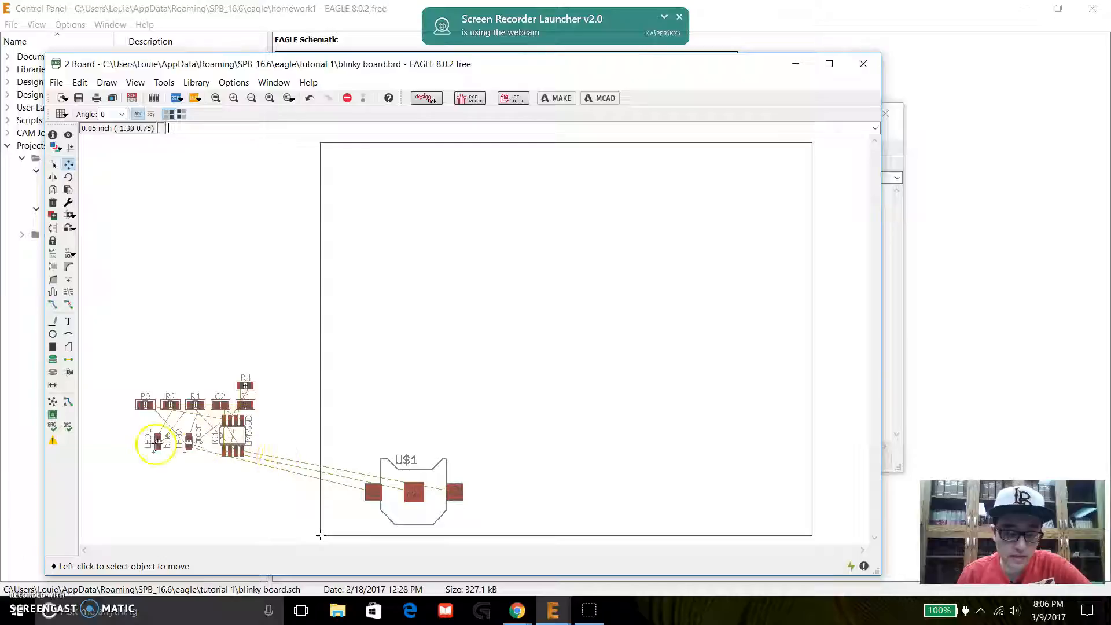
pyautogui.click(230, 435)
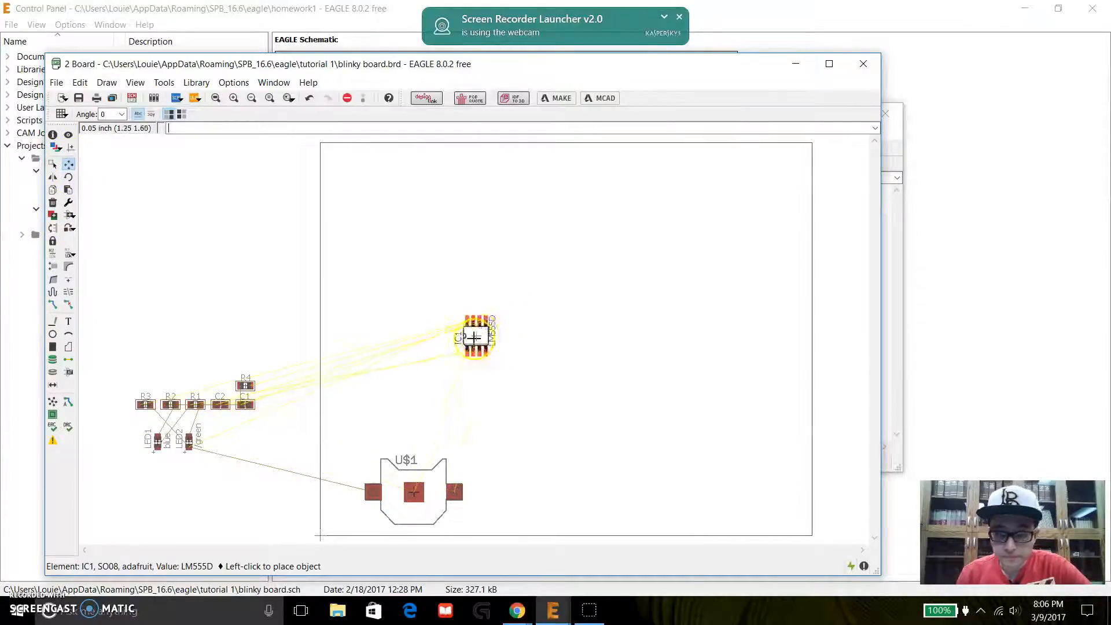
pyautogui.click(457, 361)
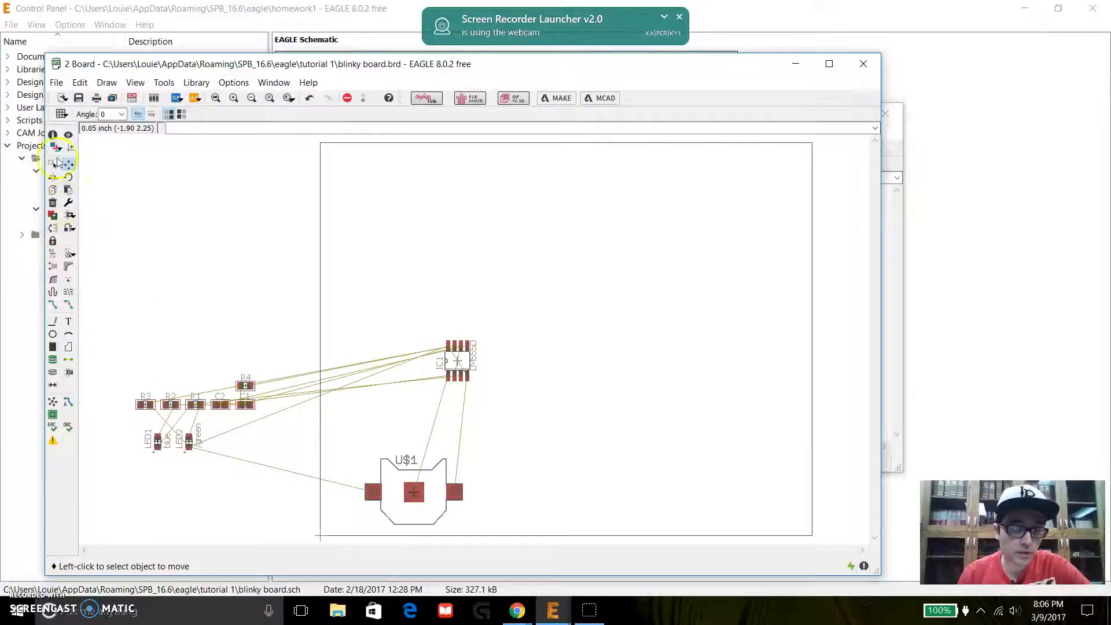
# Move resistors R4, R3, R2 and R1 inside the board outline, grouped above and to the left of IC1.
pyautogui.click(246, 385)
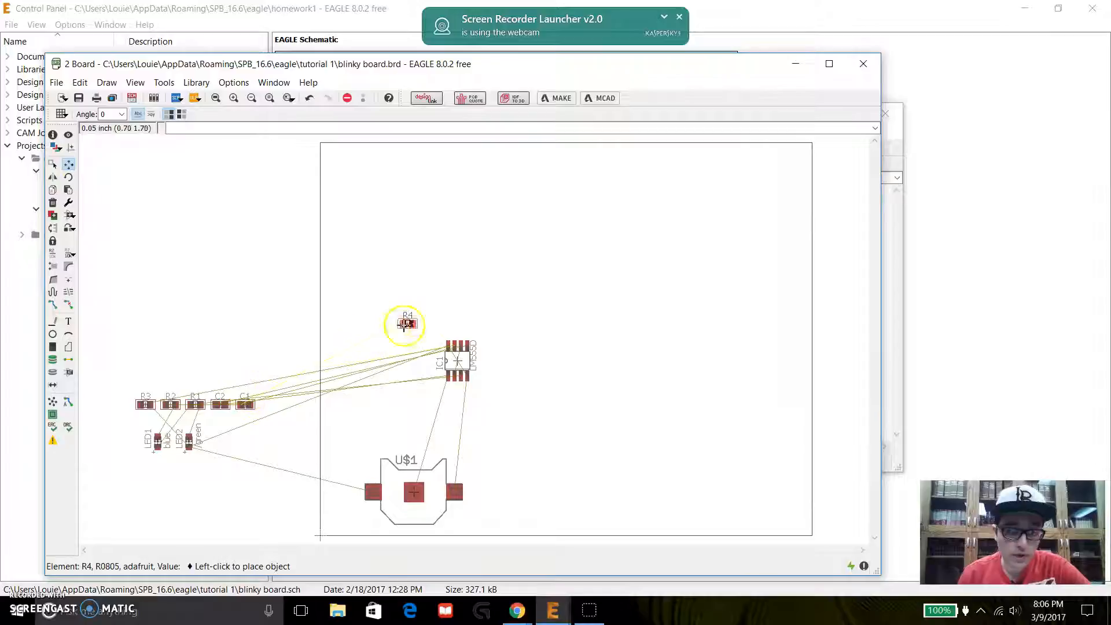
pyautogui.click(452, 304)
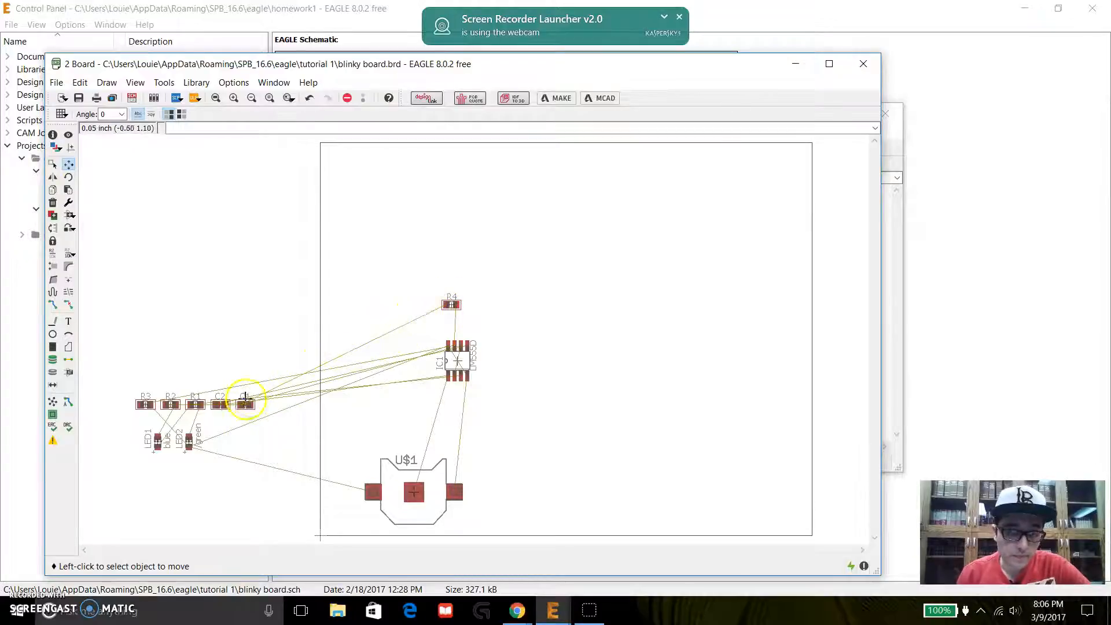
pyautogui.click(145, 404)
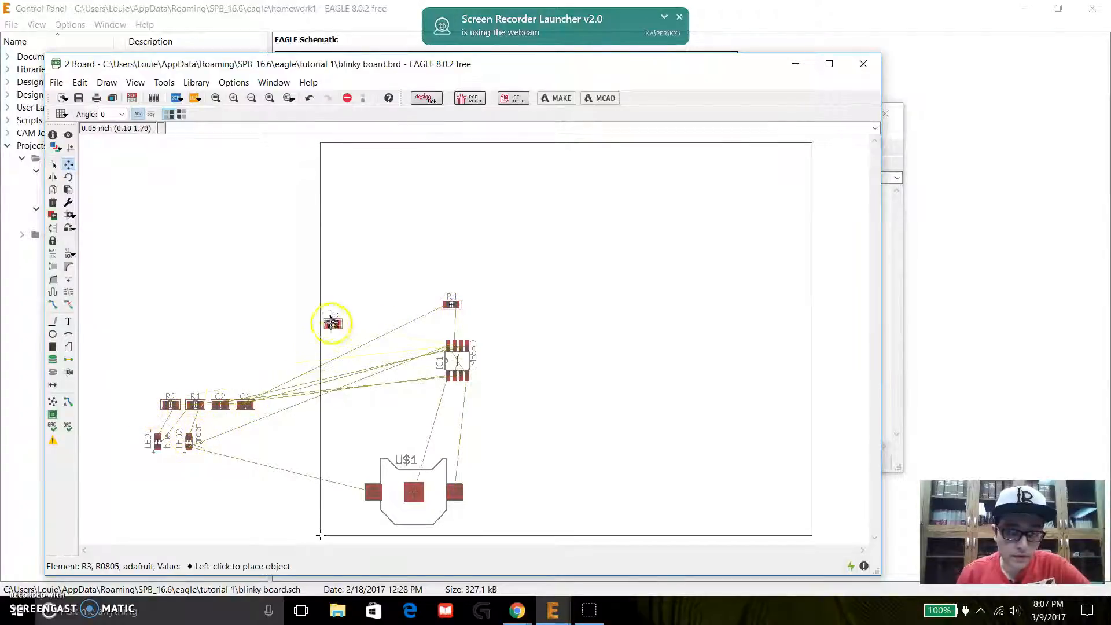
pyautogui.click(408, 304)
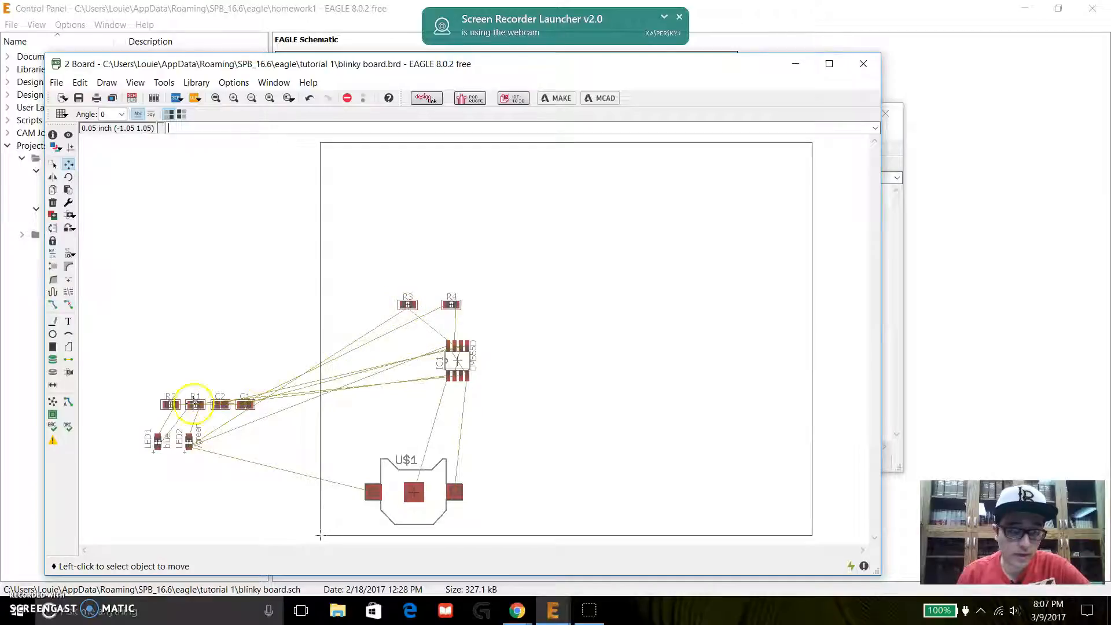
pyautogui.click(170, 404)
pyautogui.click(363, 311)
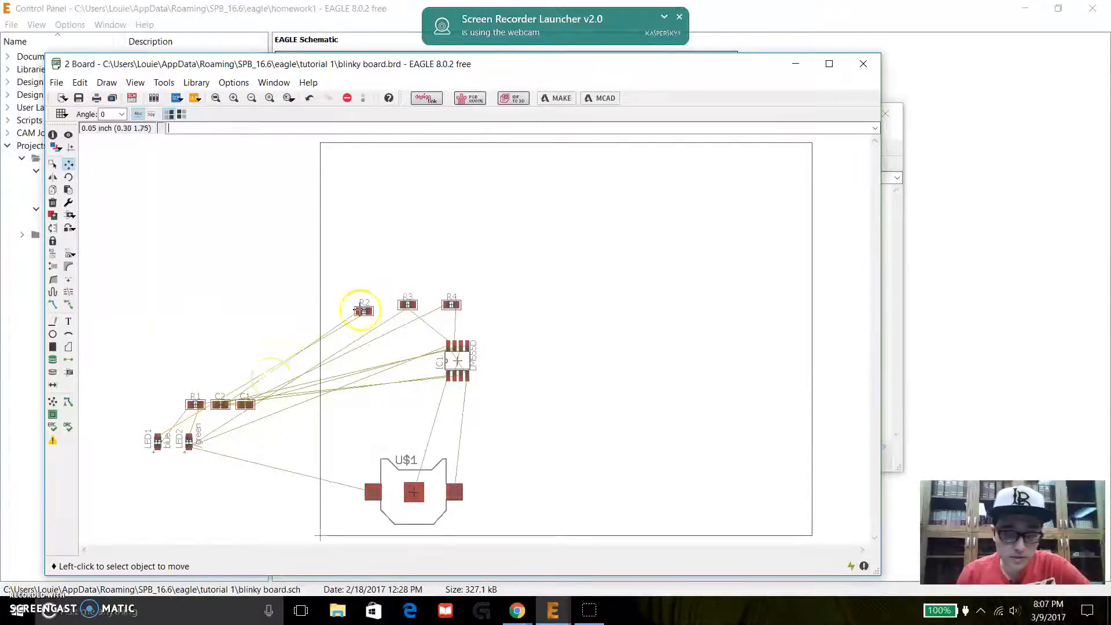
pyautogui.click(195, 404)
pyautogui.click(376, 280)
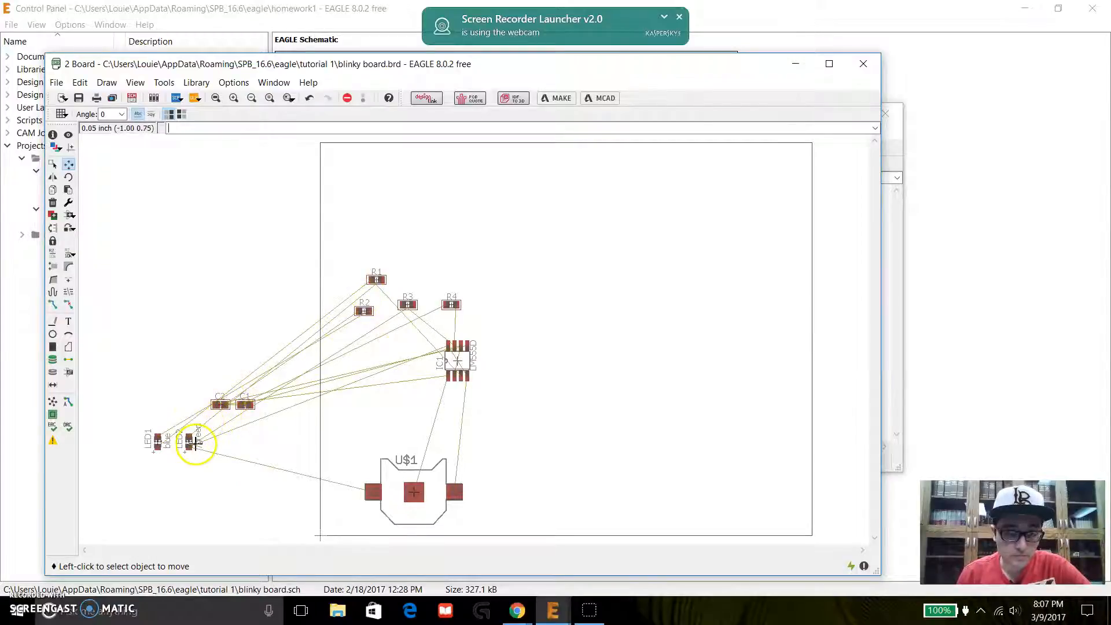
# Move capacitors C2 and C1 inside the board outline, to the left of IC1 and above U$1.
pyautogui.click(222, 405)
pyautogui.click(380, 360)
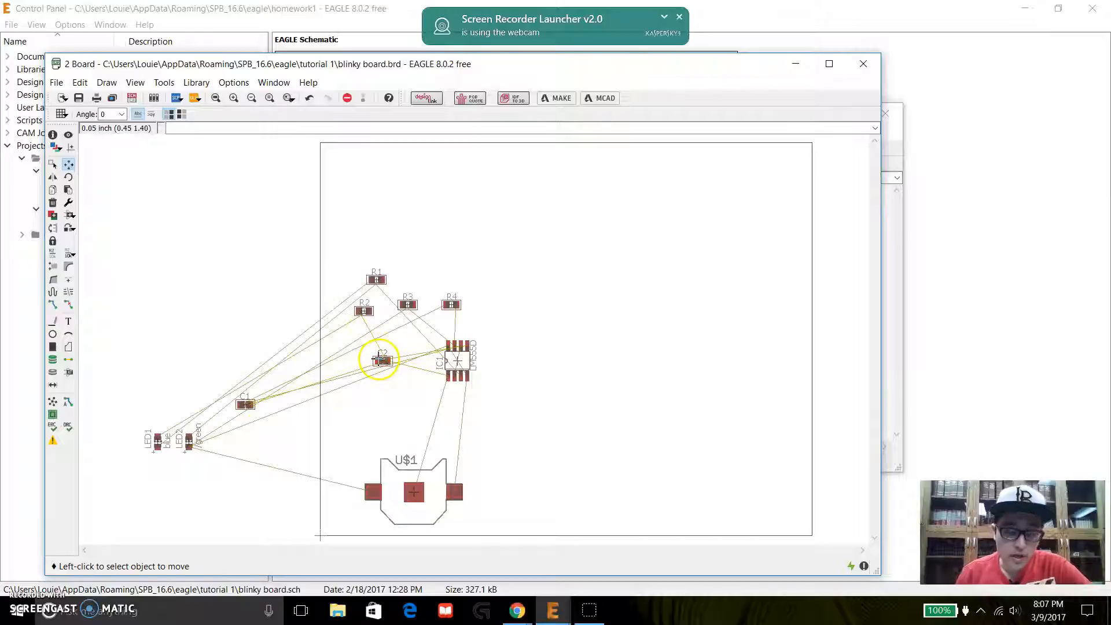
pyautogui.click(368, 382)
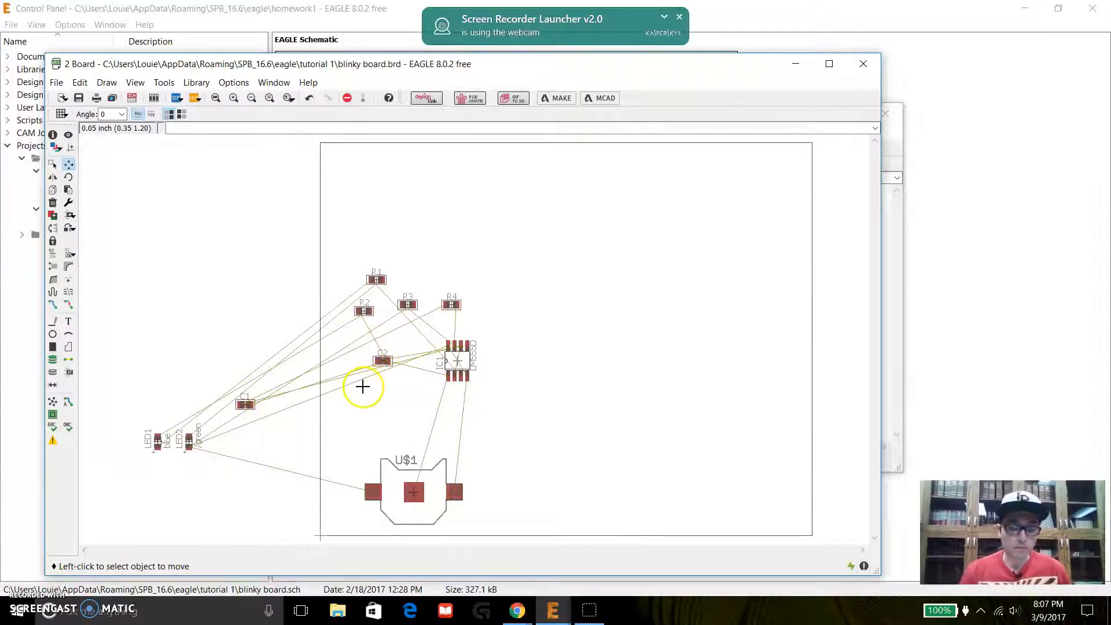
pyautogui.click(240, 401)
pyautogui.moveTo(240, 403); pyautogui.dragTo(404, 397)
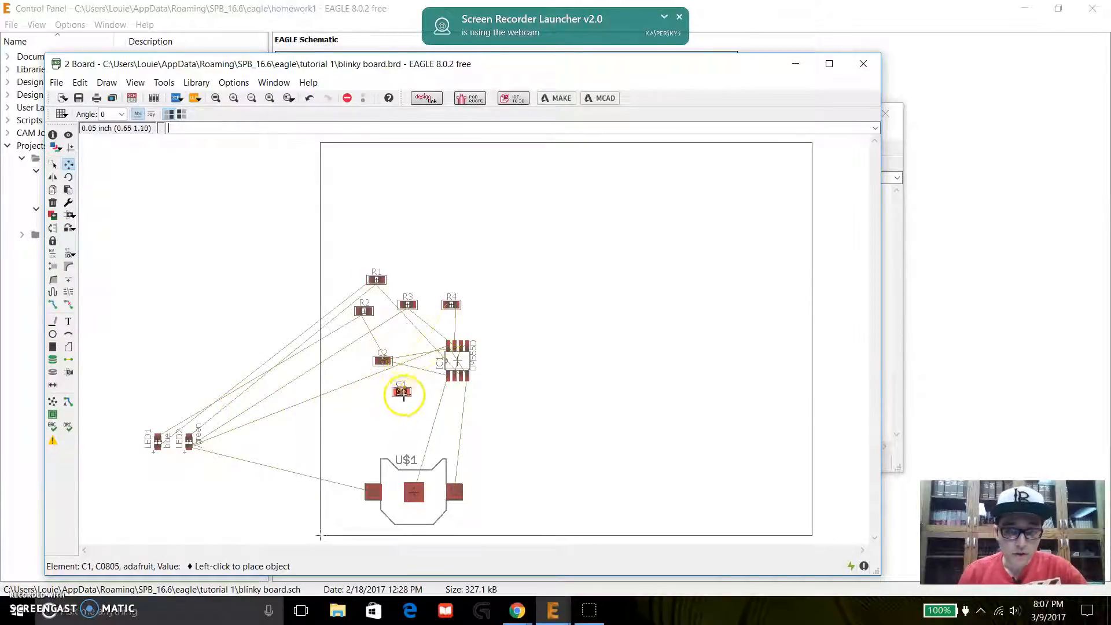
pyautogui.click(401, 412)
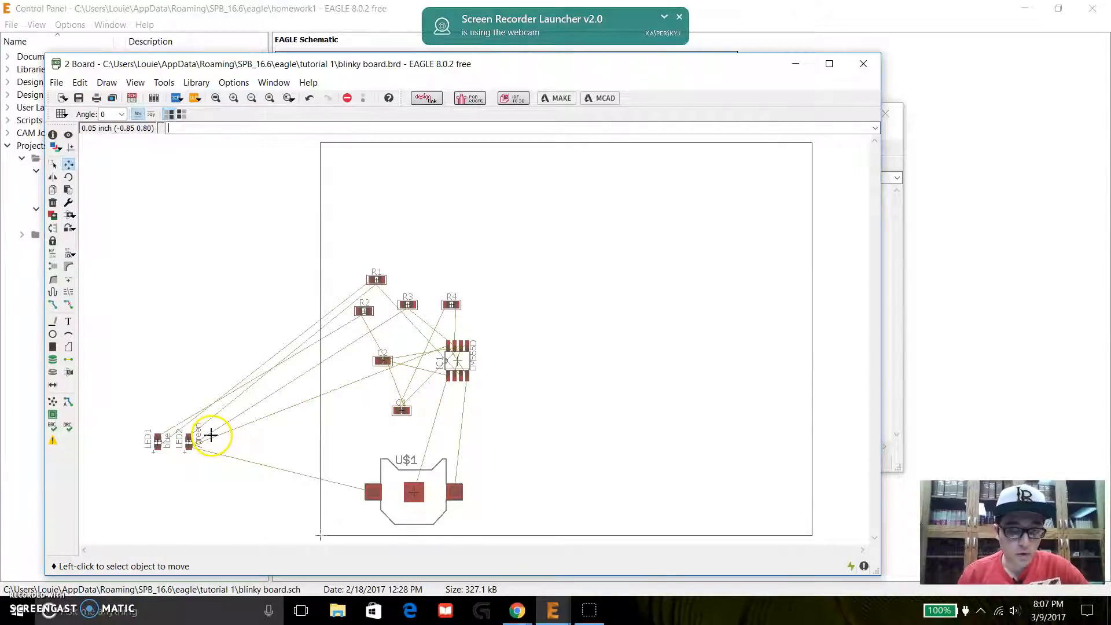
# Move LED2 and LED1 inside the board outline near its left edge, with LED1 above LED2.
pyautogui.click(188, 441)
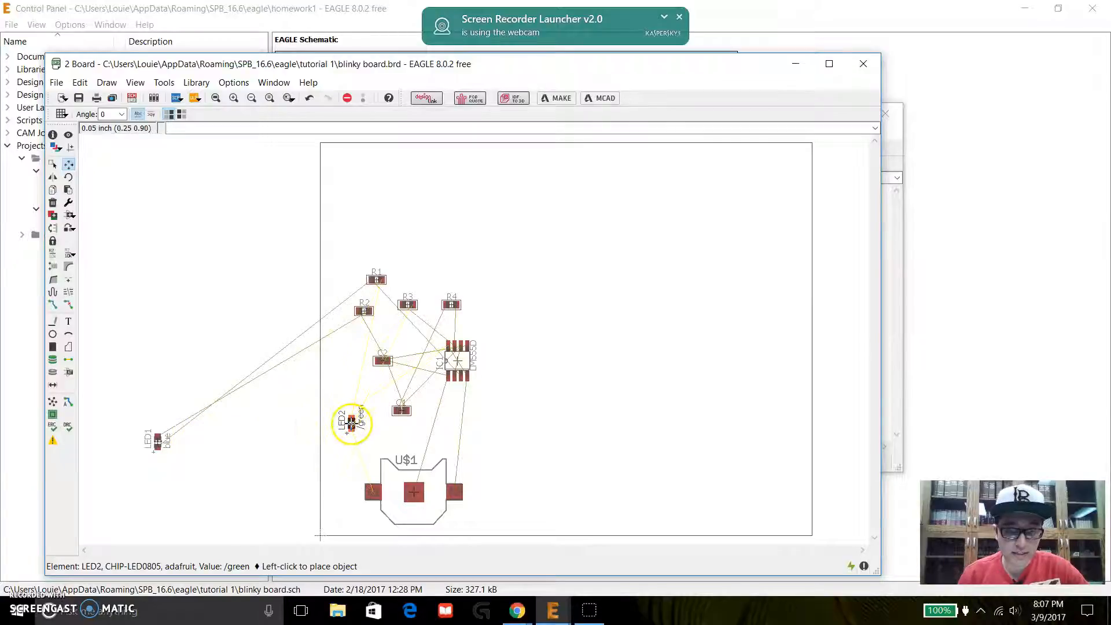
pyautogui.click(357, 423)
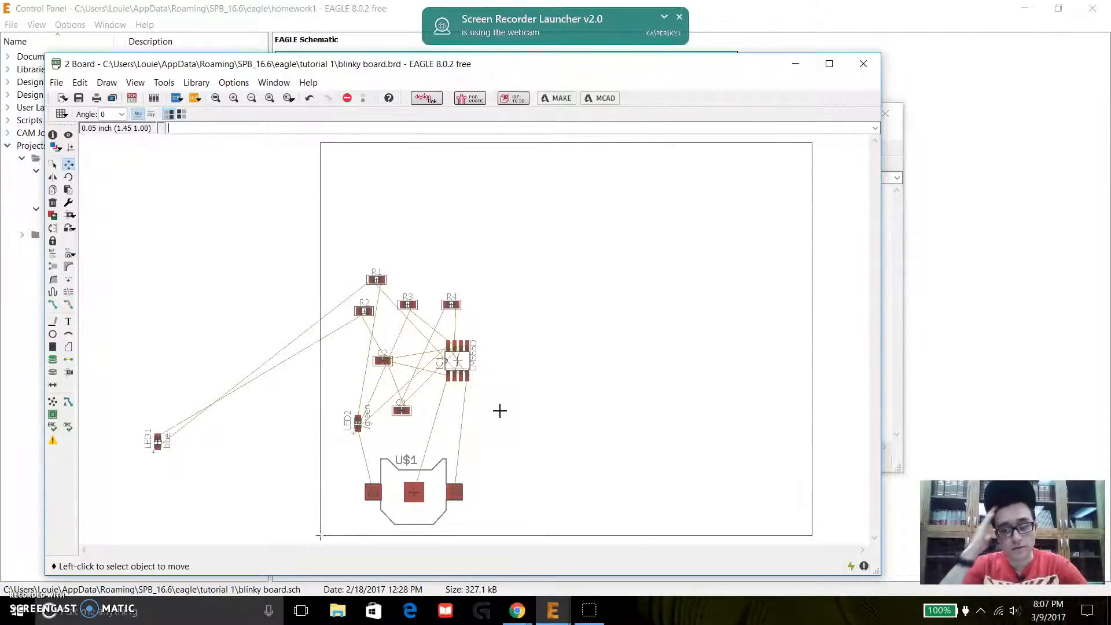
pyautogui.click(157, 441)
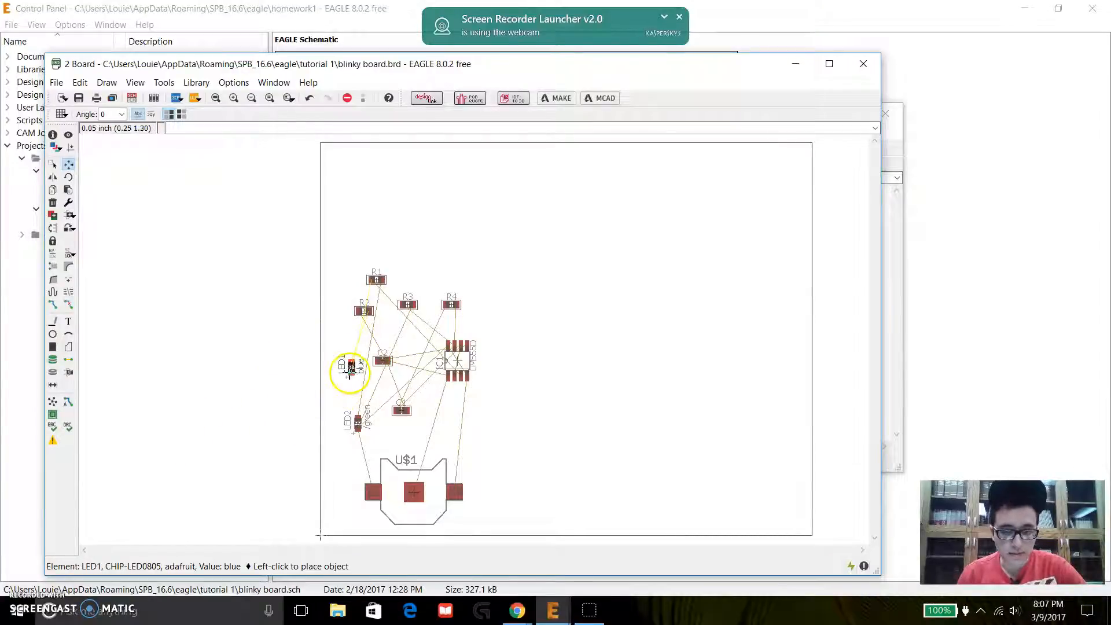
pyautogui.click(350, 373)
# Shift LED2 slightly right and C1 slightly up and right to space them apart above U$1.
pyautogui.click(358, 423)
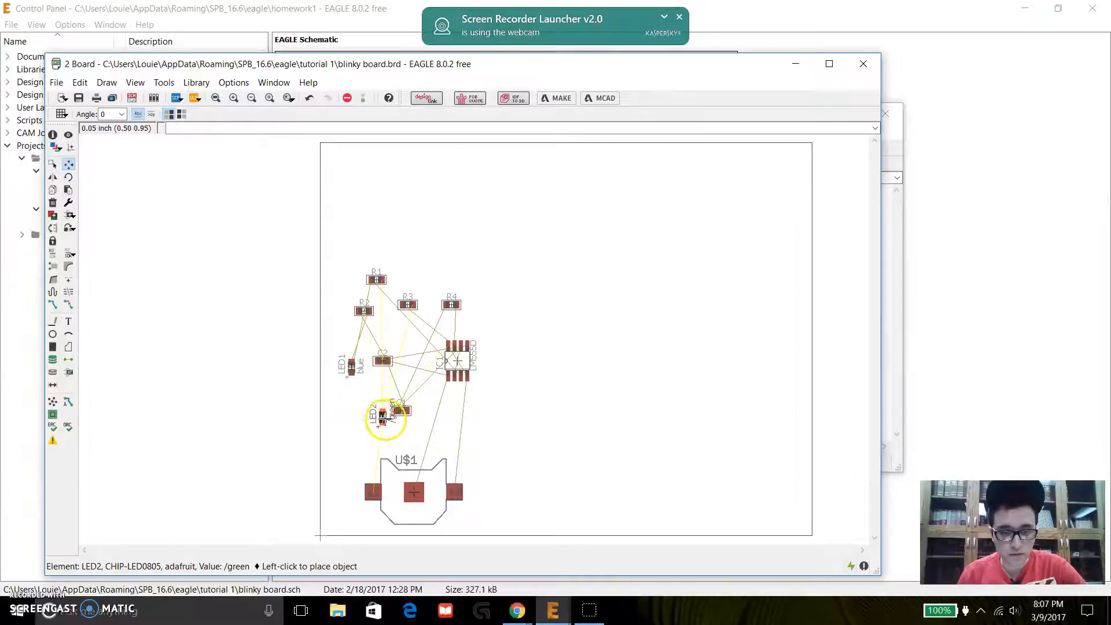
pyautogui.click(376, 423)
pyautogui.click(402, 411)
pyautogui.click(416, 404)
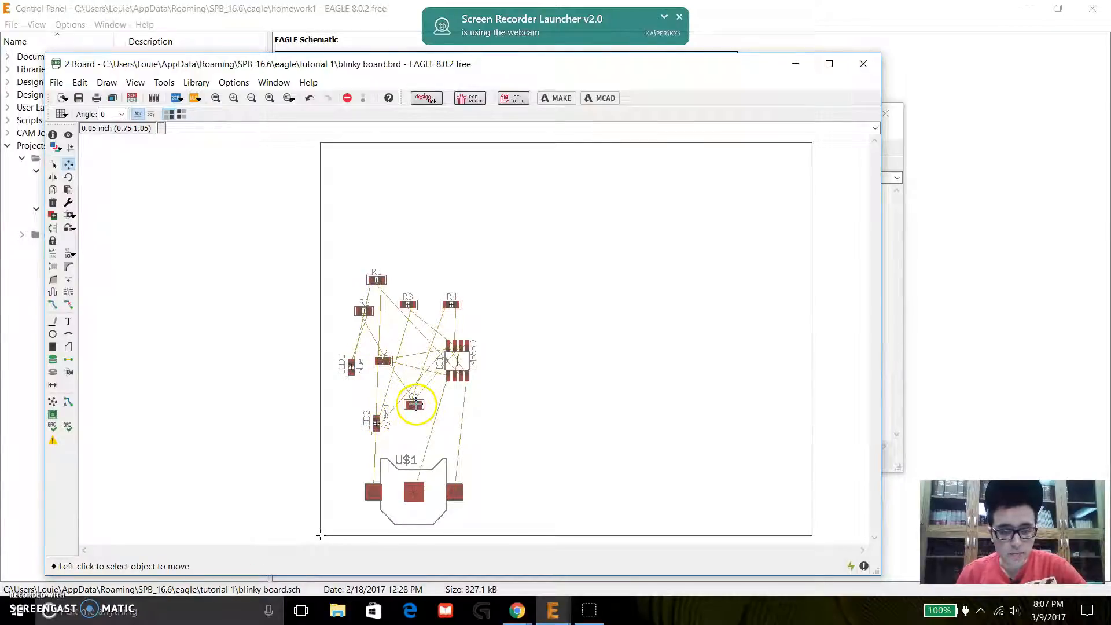
pyautogui.click(371, 445)
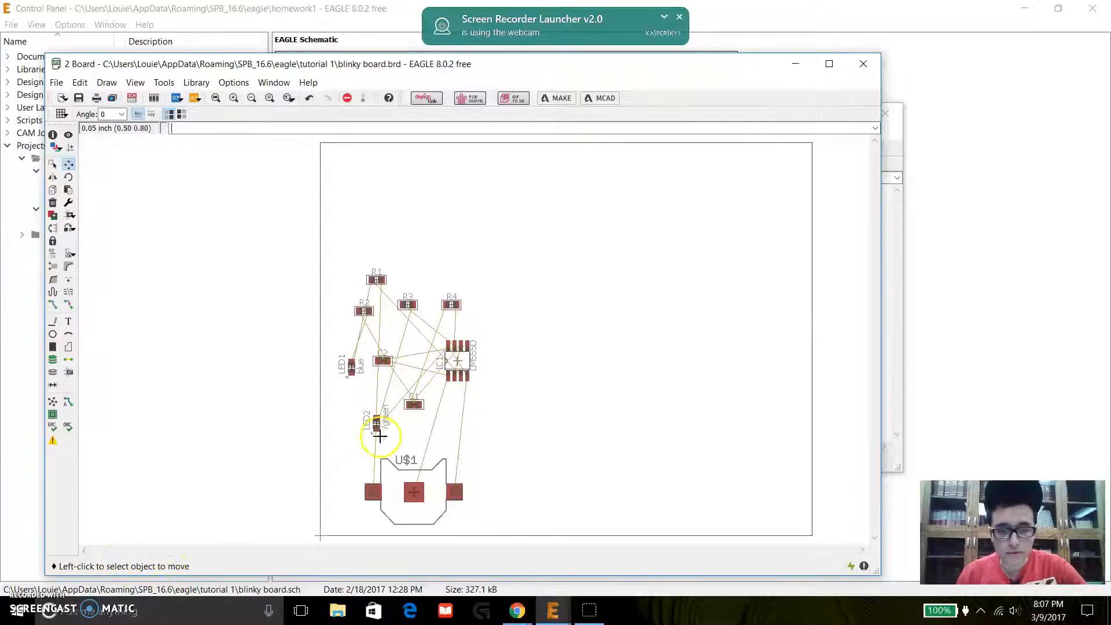
# Rotate part U$1 by 180 degrees so its label side faces the board's bottom edge.
pyautogui.click(68, 179)
pyautogui.click(415, 493)
pyautogui.click(415, 492)
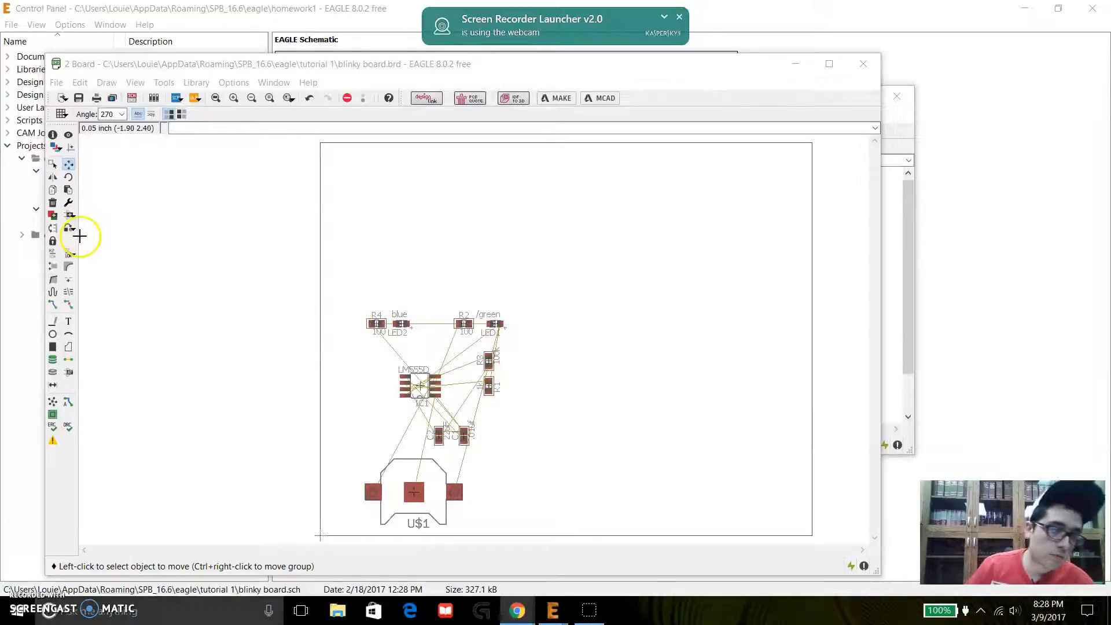
# Recalculate the airwires between the placed parts with Ratsnest.
pyautogui.click(68, 164)
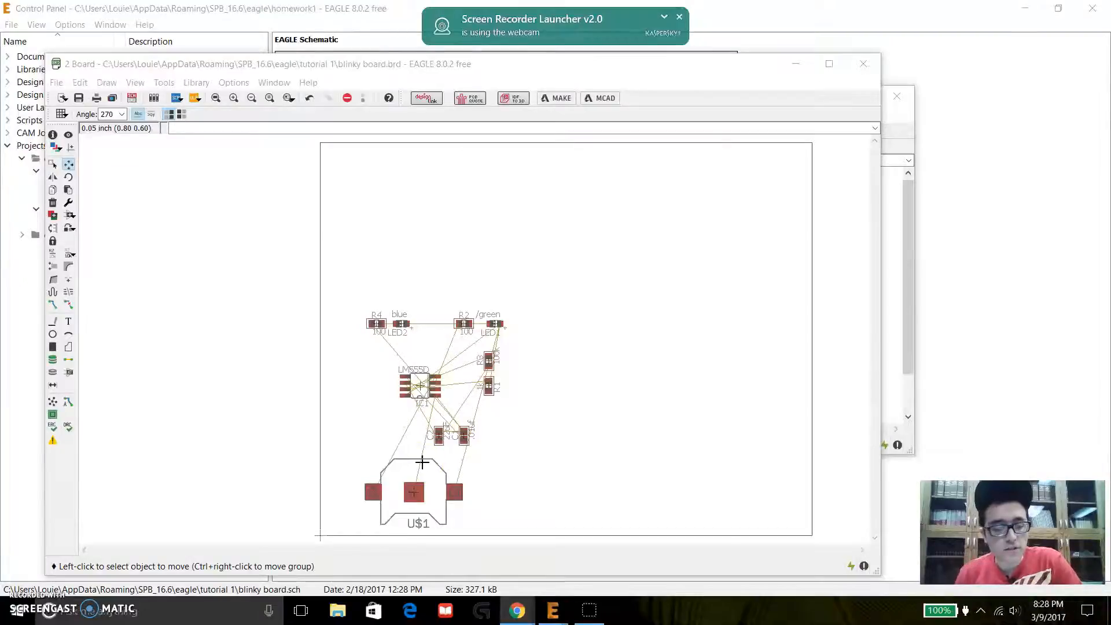
pyautogui.click(52, 402)
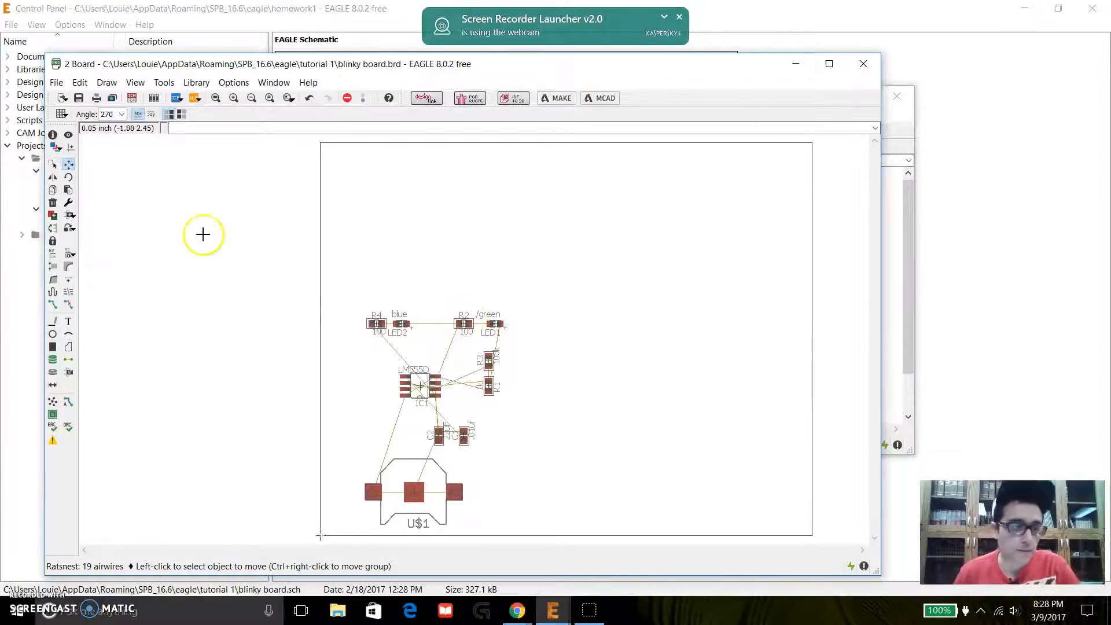
# Move the board outline's top edge down to just above the row with R4, LED2, R2 and LED1.
pyautogui.click(69, 167)
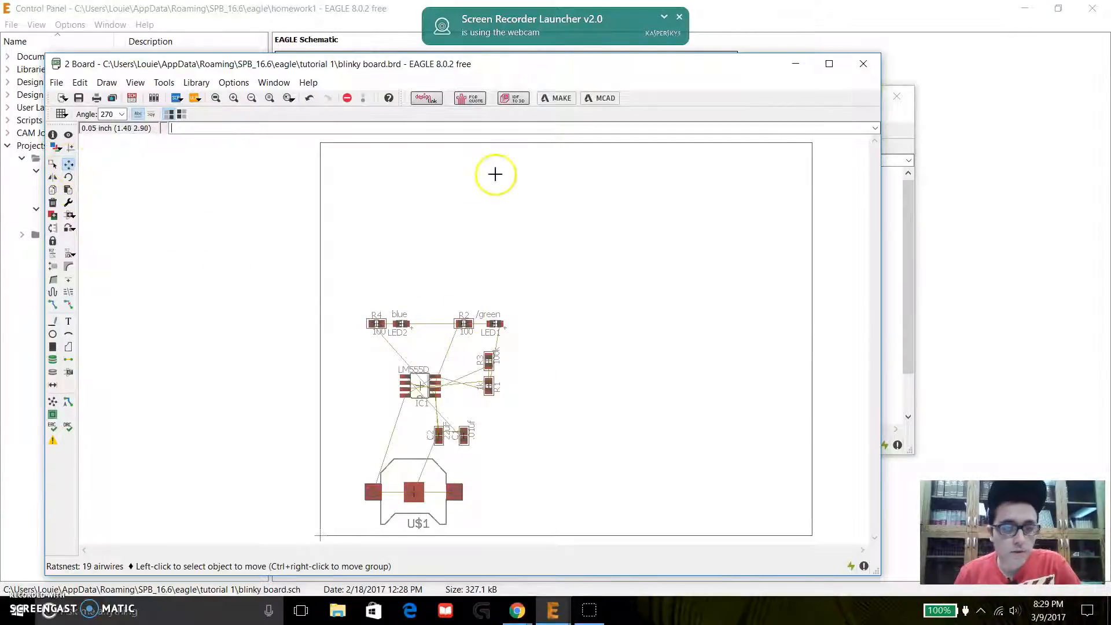
pyautogui.click(522, 144)
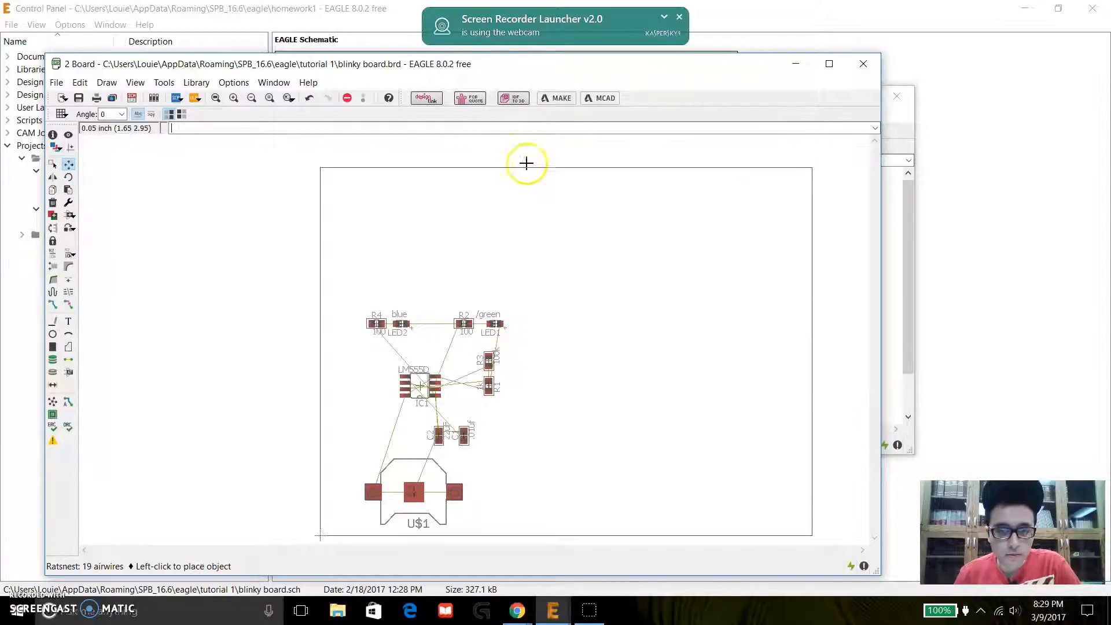
pyautogui.click(525, 296)
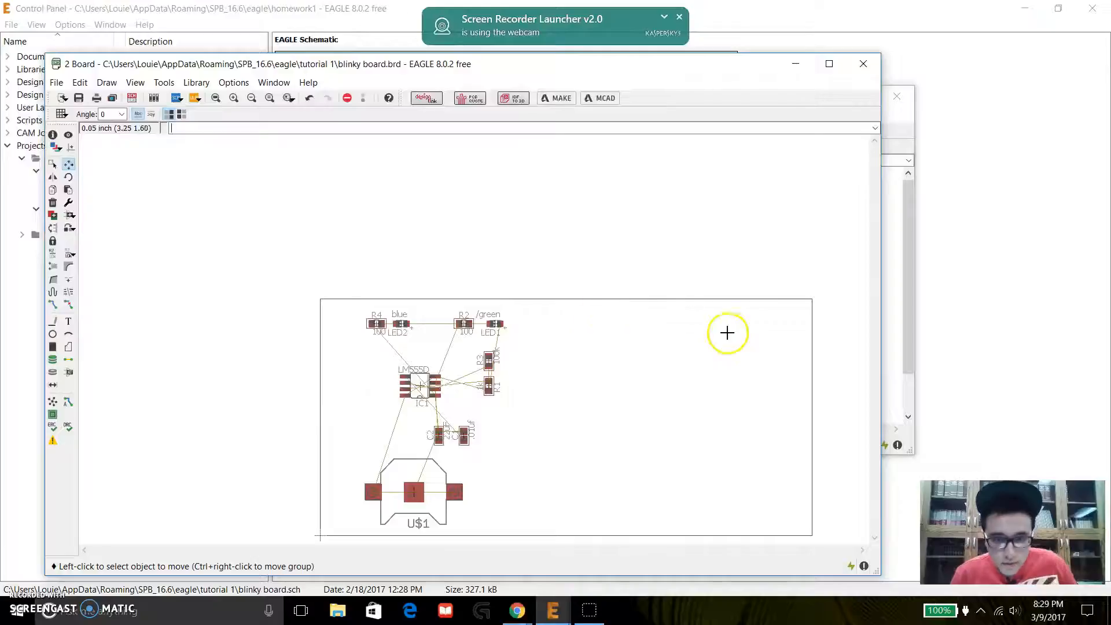
# Move the board outline's right edge in to just beside the column with LED1, R3 and R1.
pyautogui.click(811, 375)
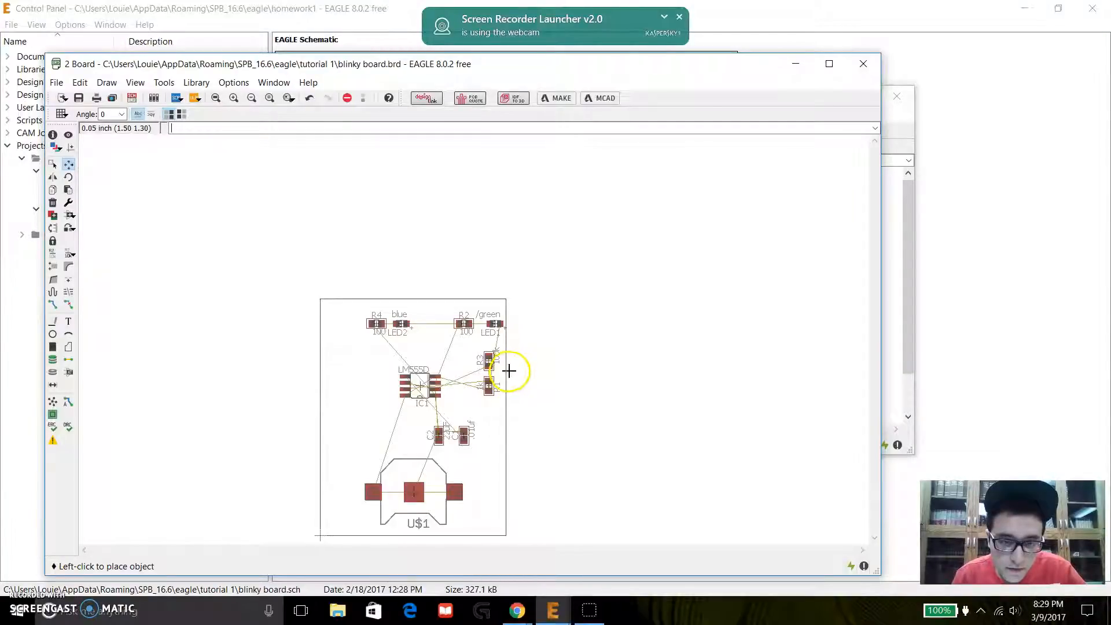
pyautogui.click(522, 369)
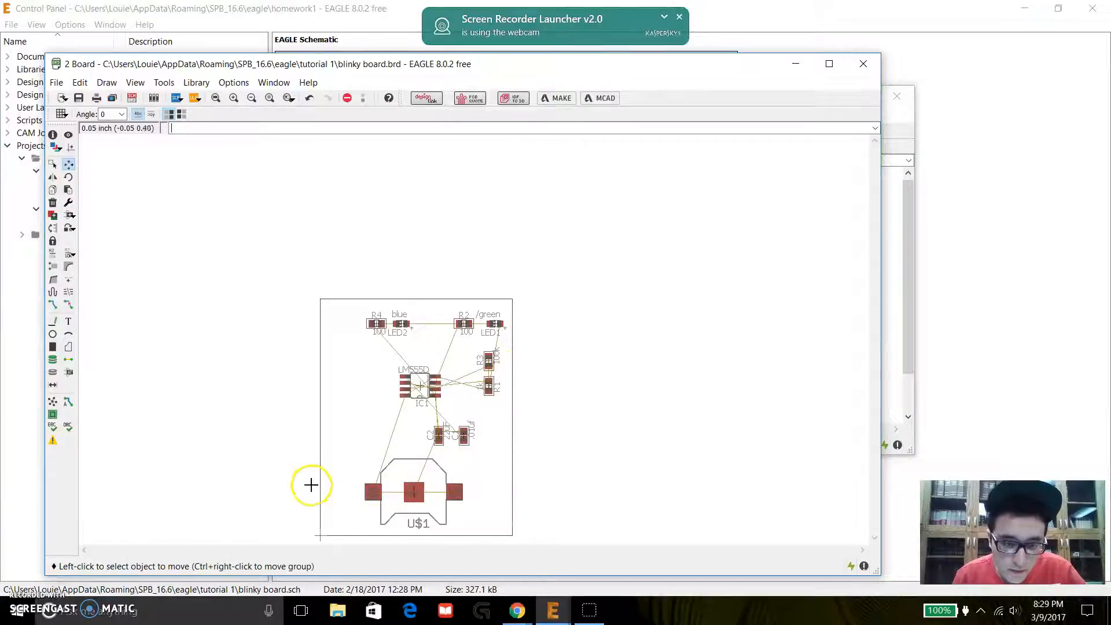
pyautogui.click(326, 464)
pyautogui.click(321, 463)
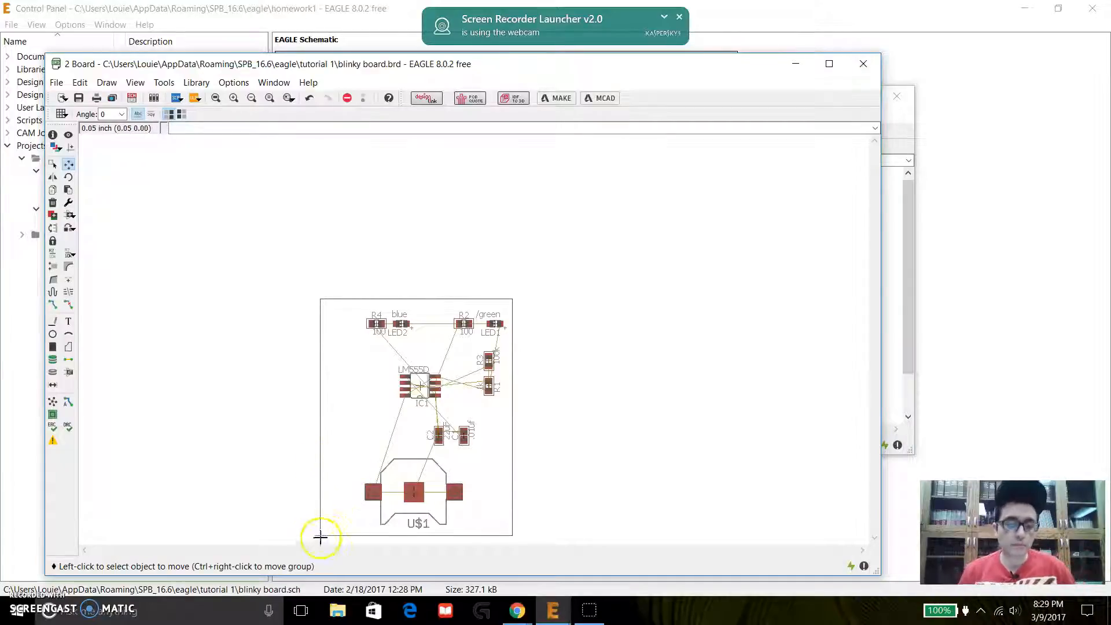
# Group all the placed parts and move them together to the left inside the board outline, closer to its left edge.
pyautogui.scroll(-1, 334, 522)
pyautogui.scroll(1, 333, 521)
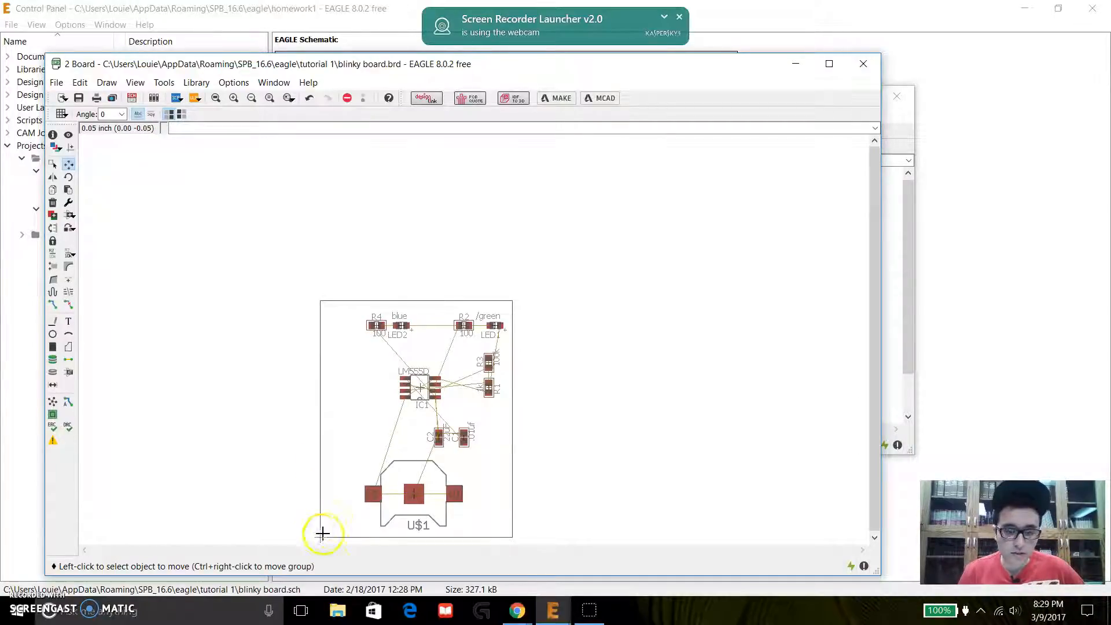
pyautogui.scroll(-1, 323, 533)
pyautogui.scroll(3, 328, 542)
pyautogui.scroll(2, 328, 542)
pyautogui.scroll(-2, 328, 542)
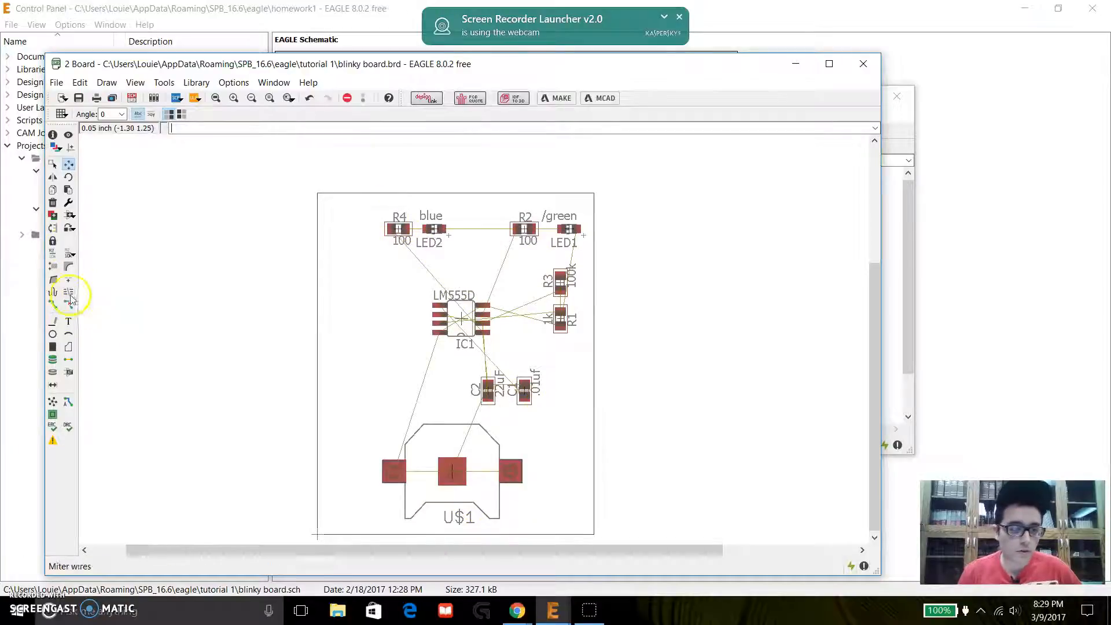
pyautogui.click(53, 165)
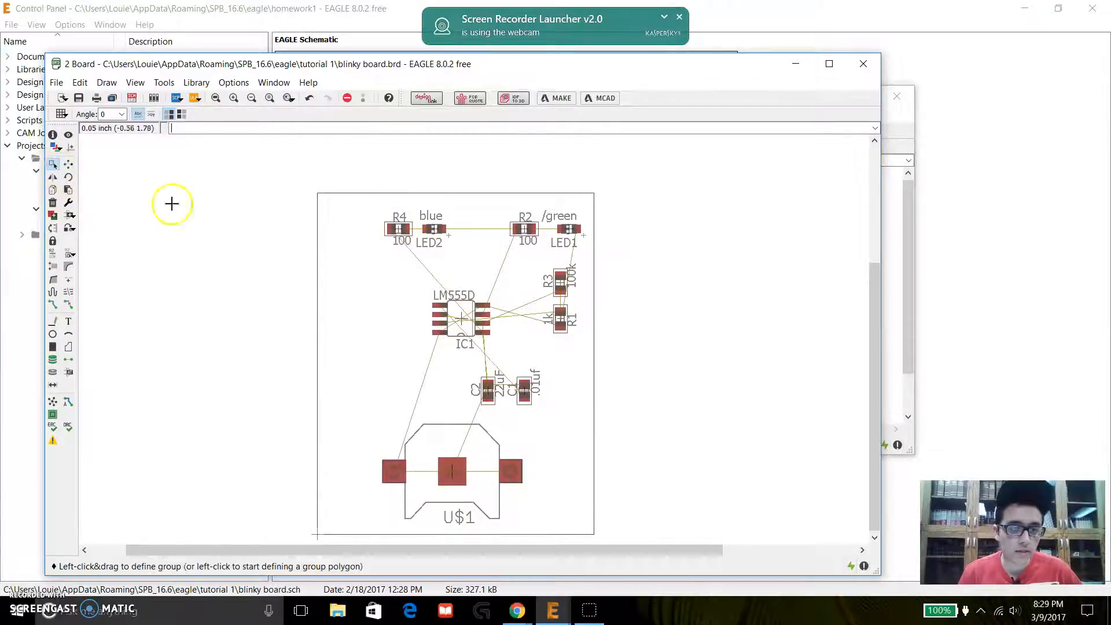
pyautogui.moveTo(353, 202); pyautogui.dragTo(592, 528)
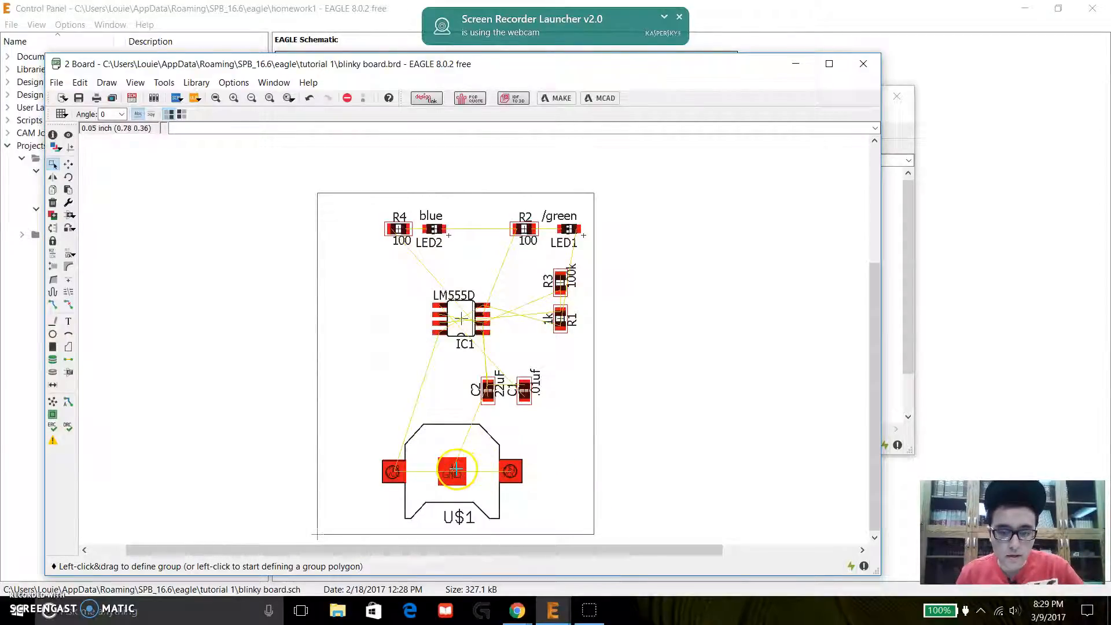
pyautogui.moveTo(451, 470); pyautogui.dragTo(408, 471)
pyautogui.click(68, 168)
# Move the board outline's right edge further in, leaving a small margin beside LED1 and R3.
pyautogui.click(593, 354)
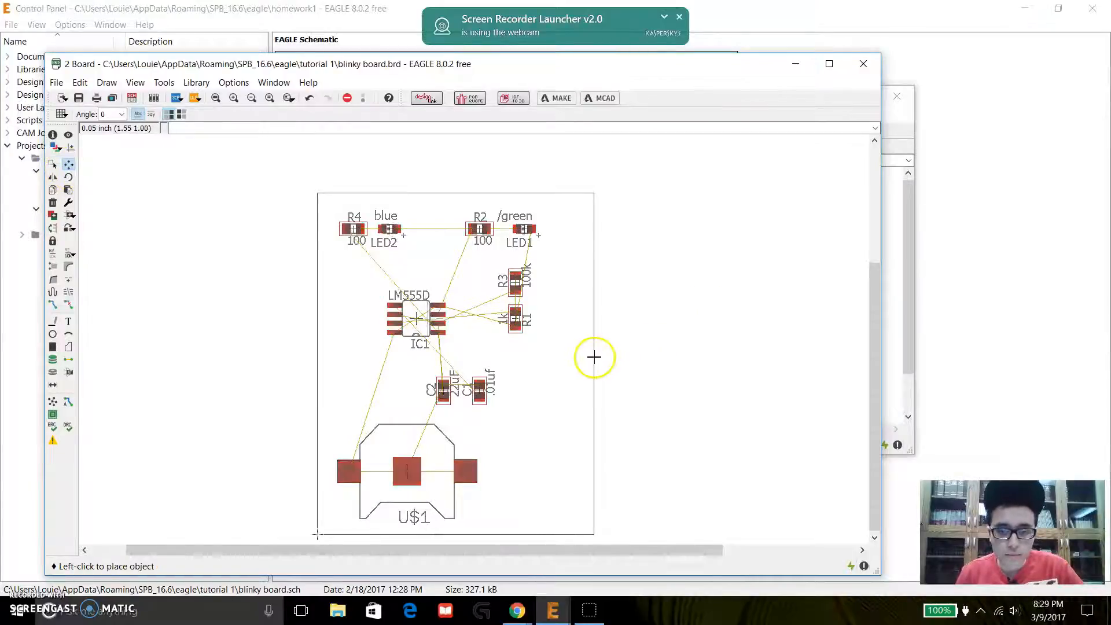
pyautogui.click(558, 357)
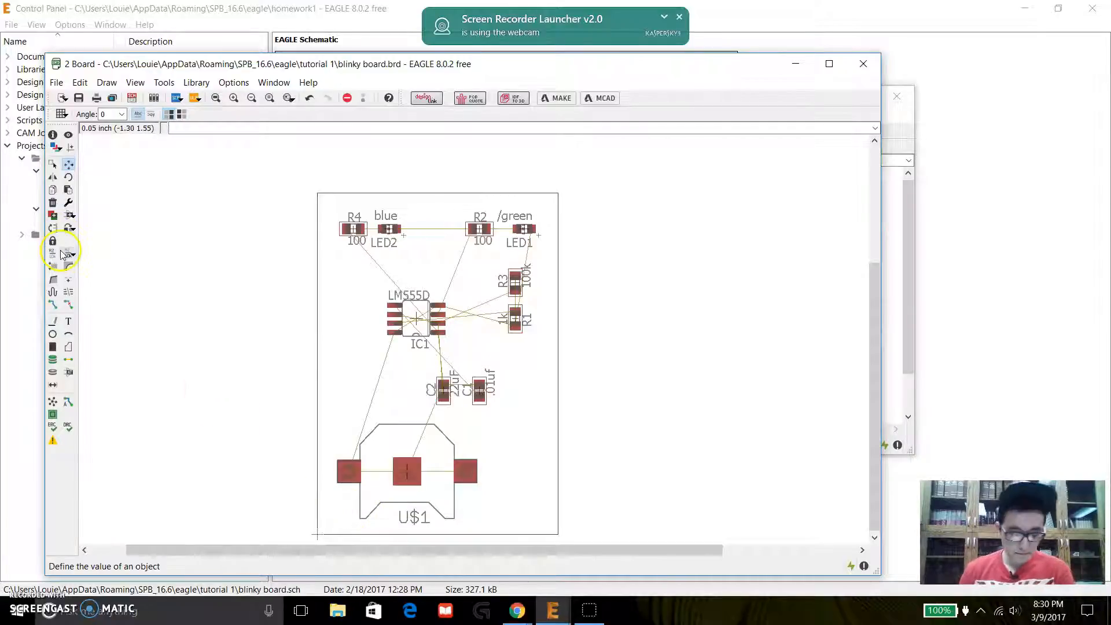
# Turn on the display of the board's grid lines.
pyautogui.click(60, 114)
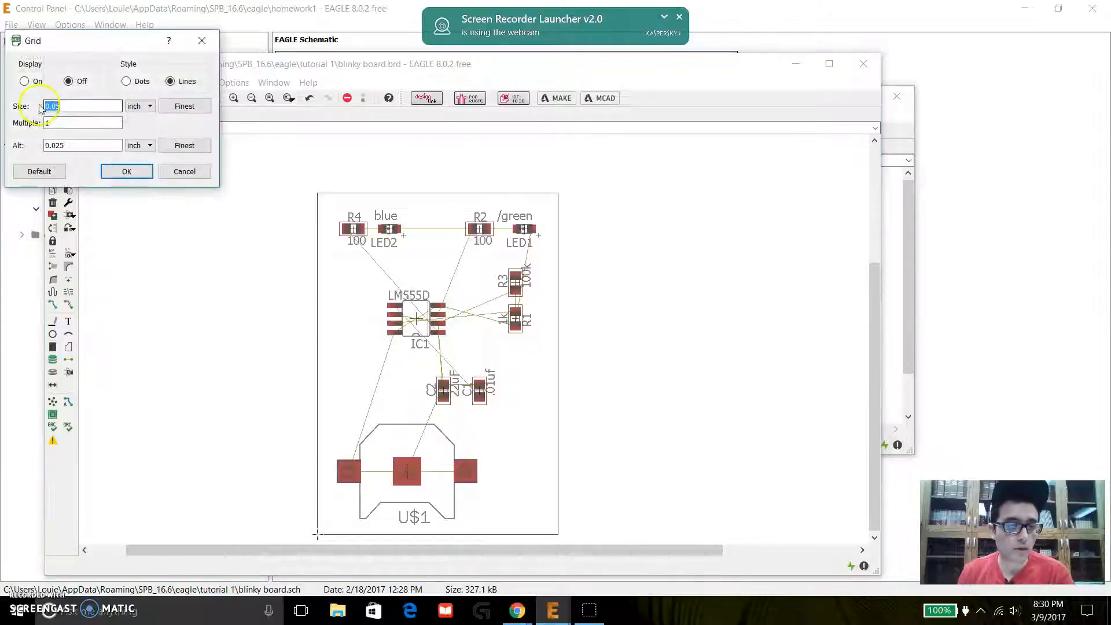
pyautogui.click(24, 82)
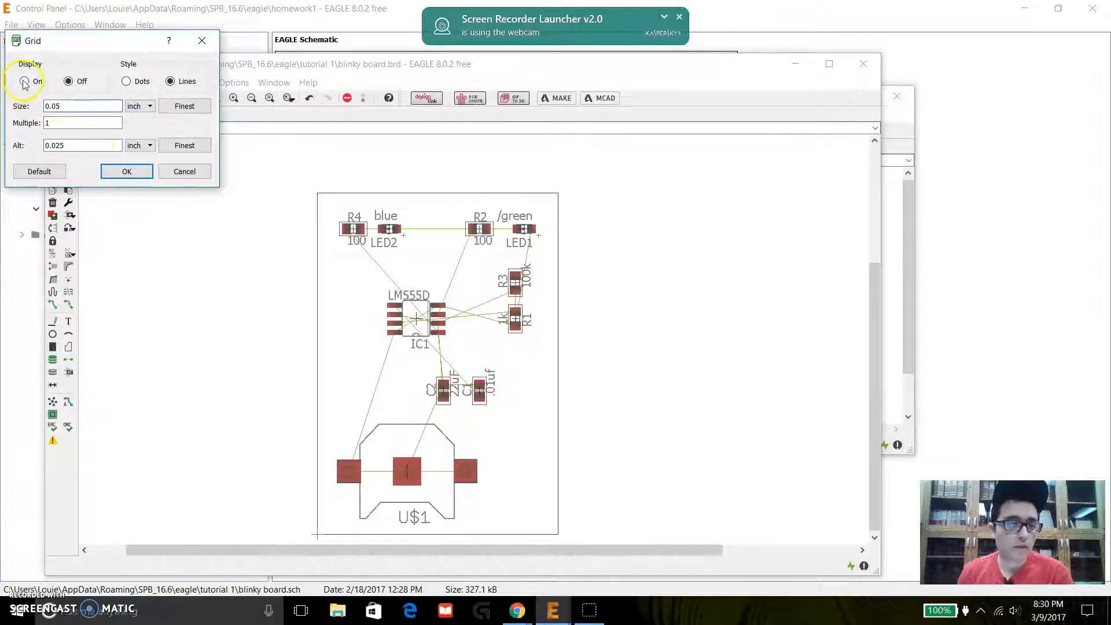
pyautogui.click(113, 174)
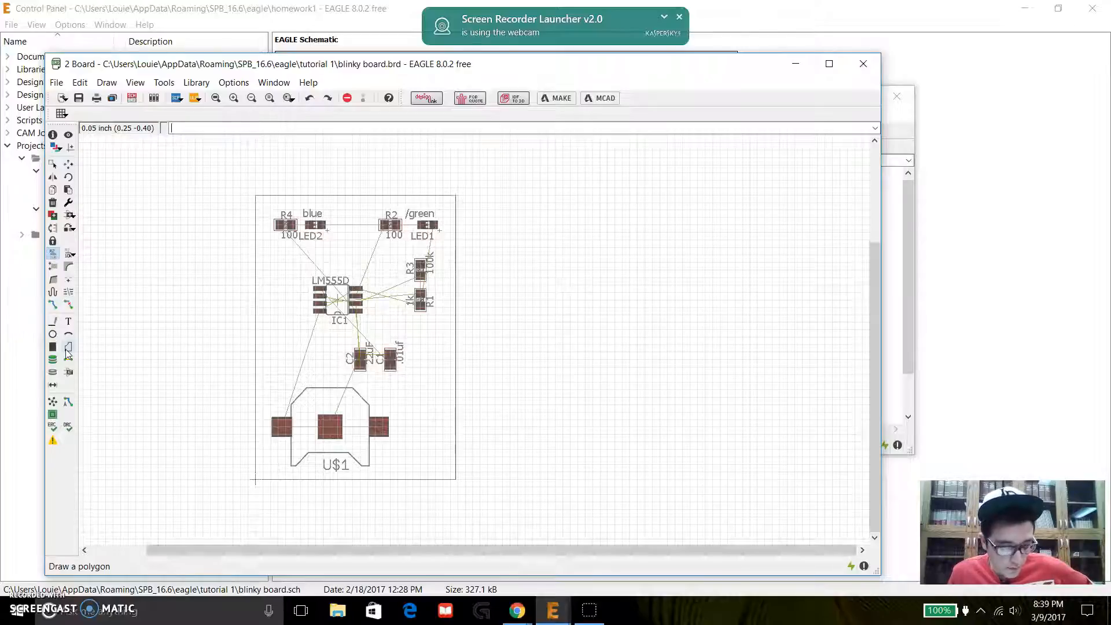
# Draw a closed rectangular polygon on layer 1 Top just outside the board outline, enclosing the whole board.
pyautogui.click(68, 347)
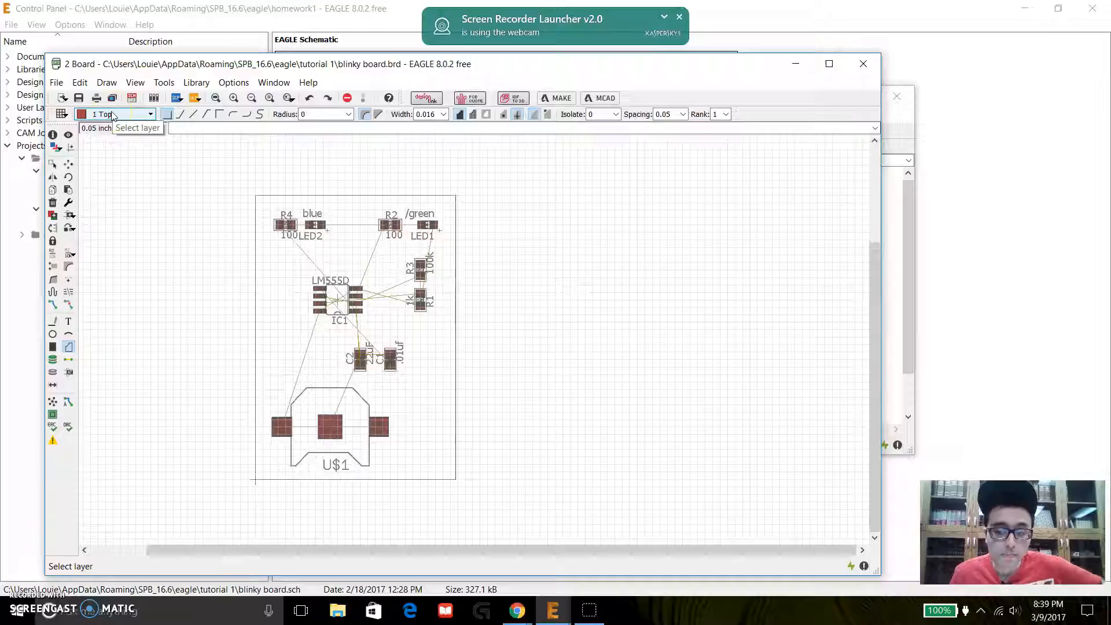
pyautogui.click(250, 193)
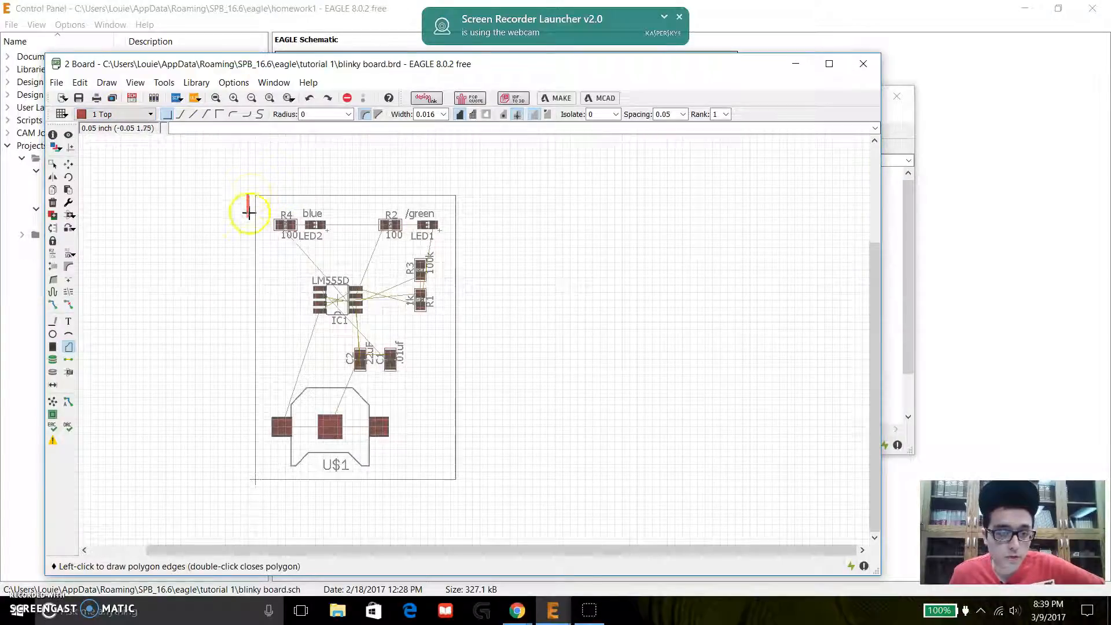
pyautogui.click(250, 493)
pyautogui.click(466, 494)
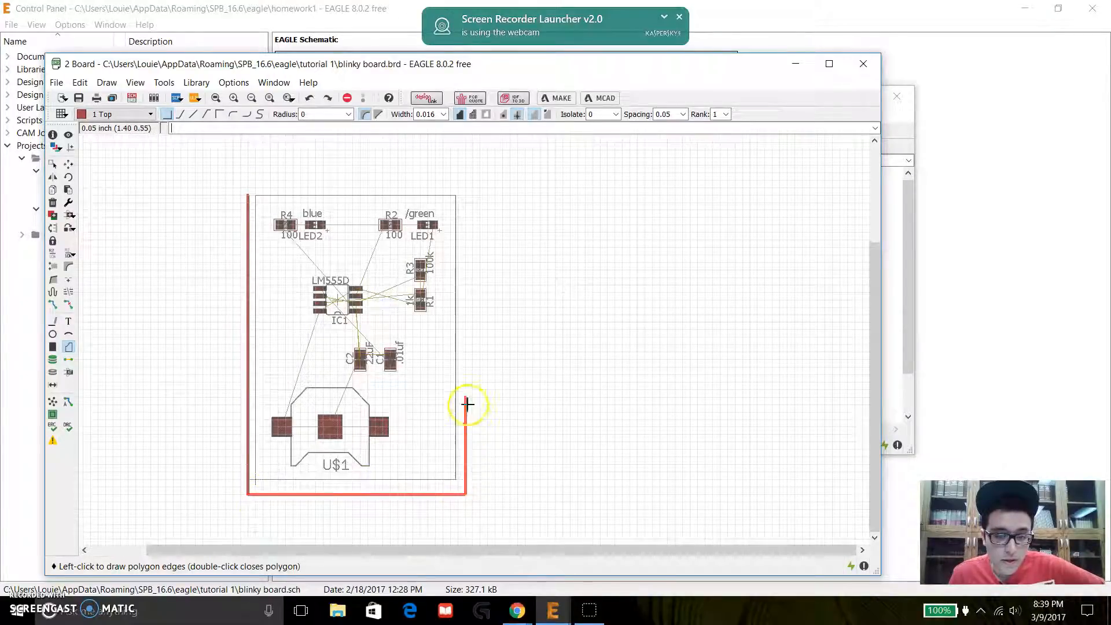
pyautogui.click(463, 189)
pyautogui.doubleClick(255, 190)
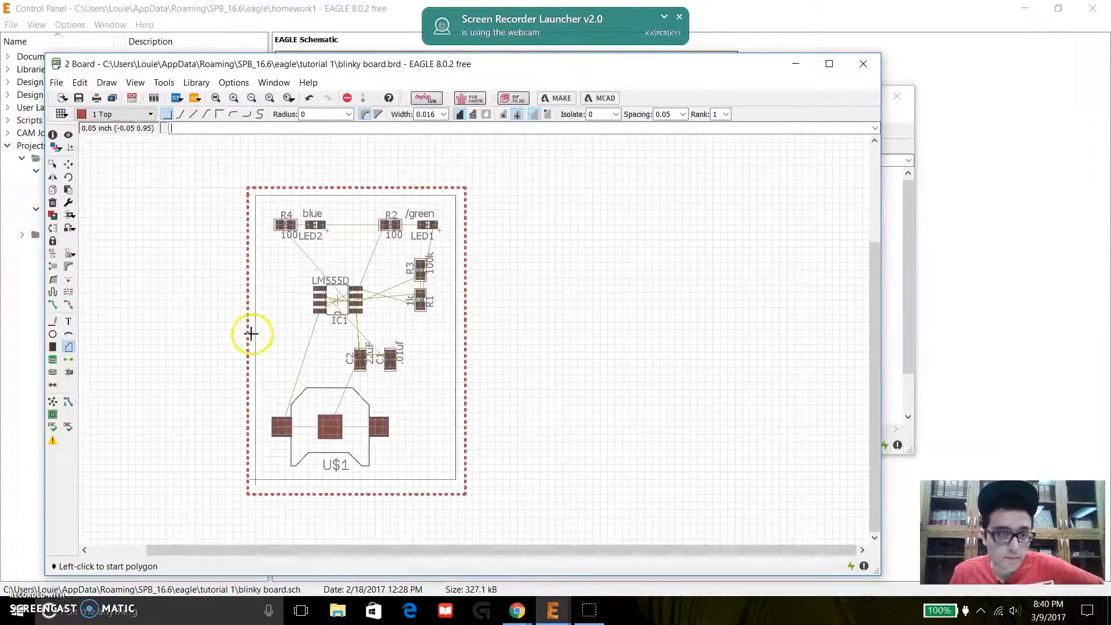
# Name the new polygon around the board GND.
pyautogui.click(56, 258)
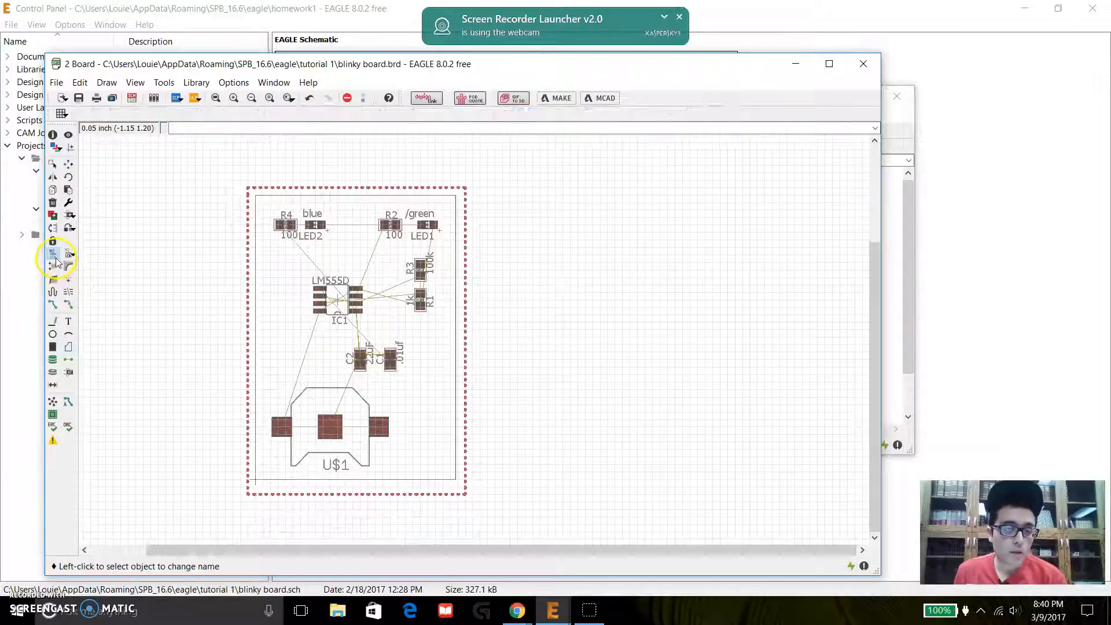
pyautogui.click(270, 188)
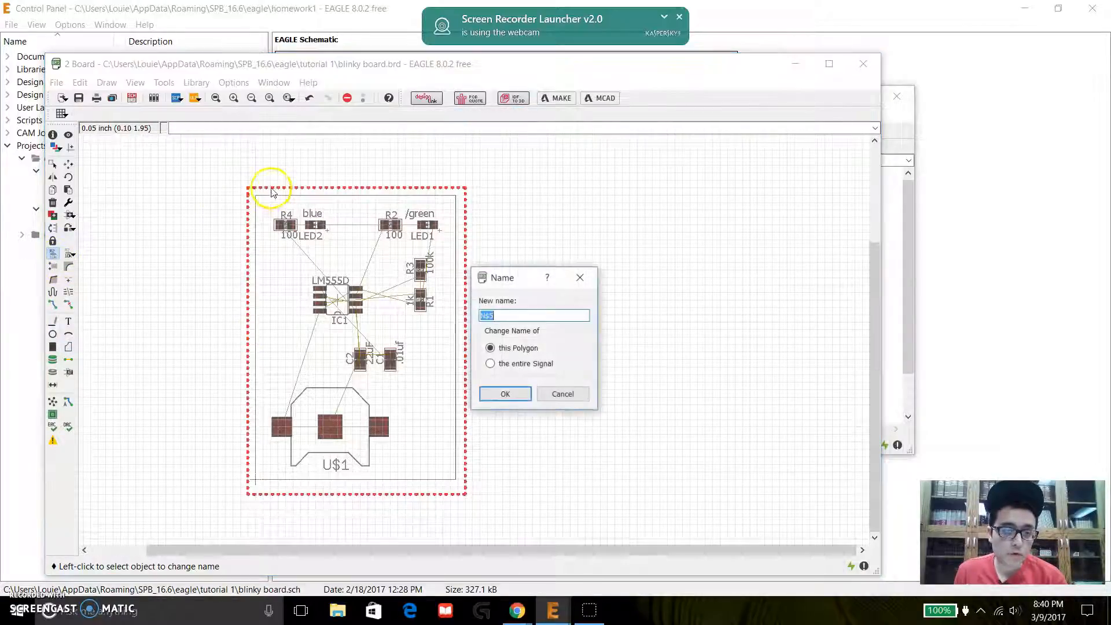
pyautogui.write('GND')
pyautogui.press('Return')
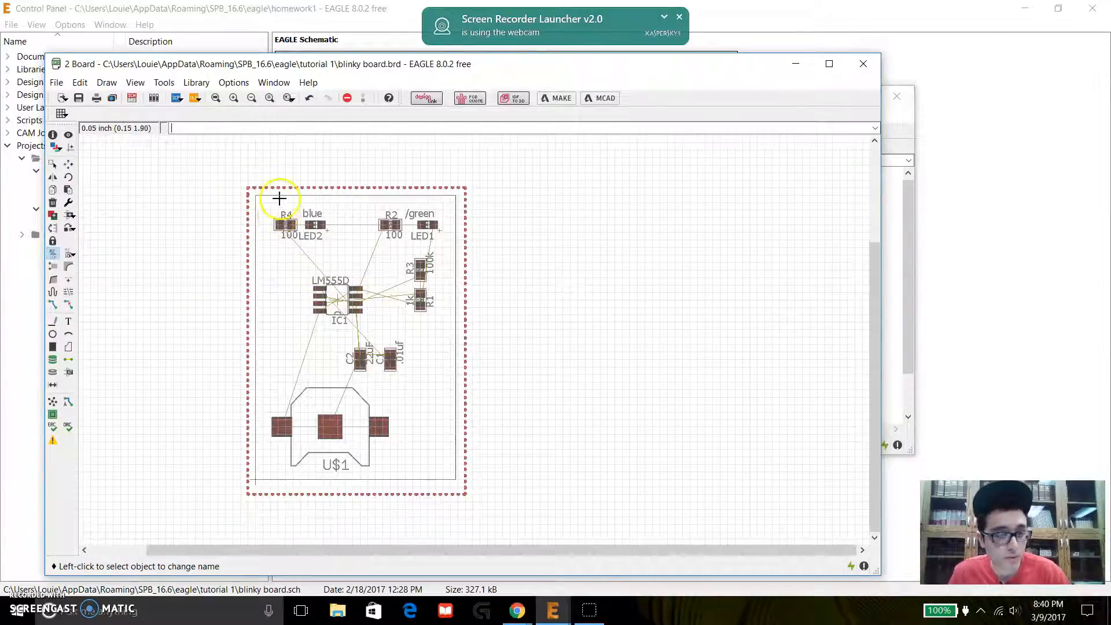
# Run Ratsnest to fill the GND polygon with copper, and examine how the pads of R4 and LED2 connect to it.
pyautogui.click(52, 403)
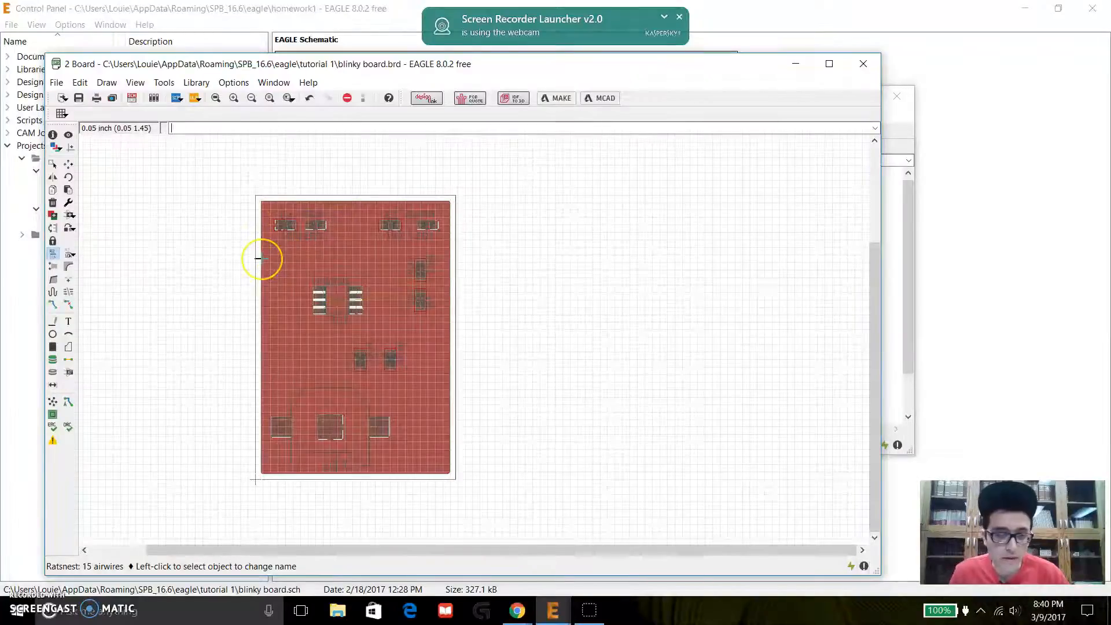
pyautogui.scroll(5, 322, 223)
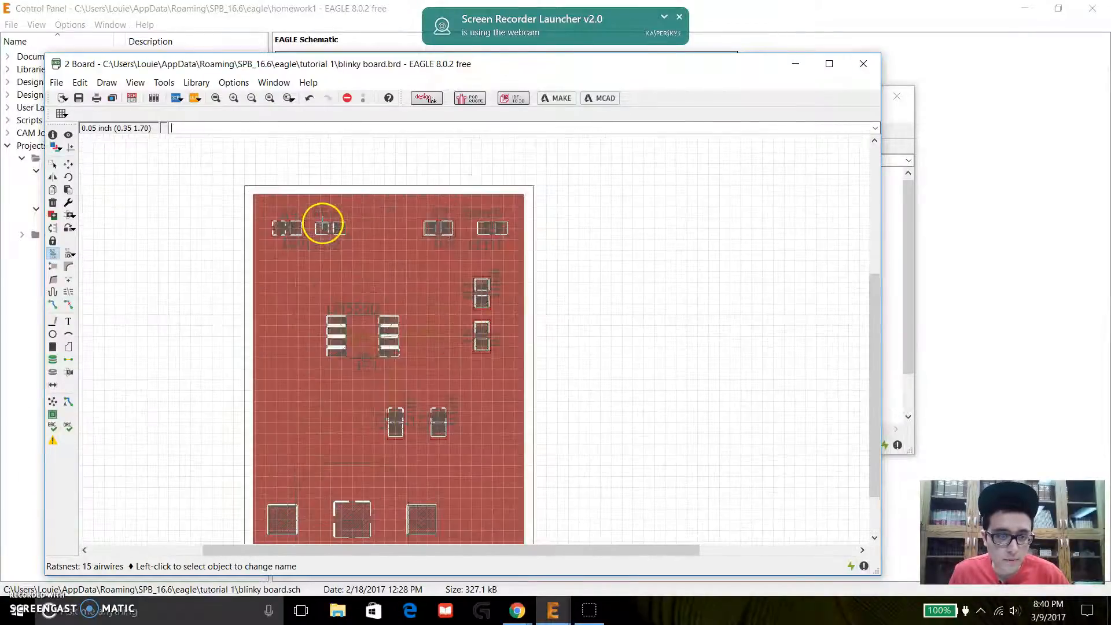
pyautogui.scroll(2, 328, 225)
pyautogui.scroll(-1, 359, 232)
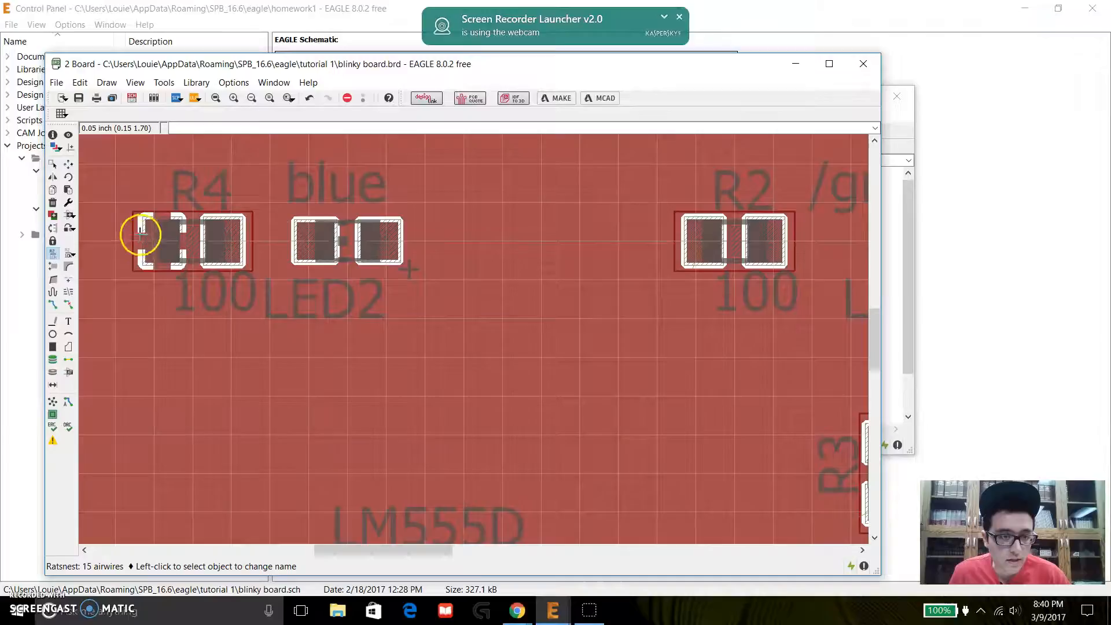
pyautogui.scroll(-5, 185, 254)
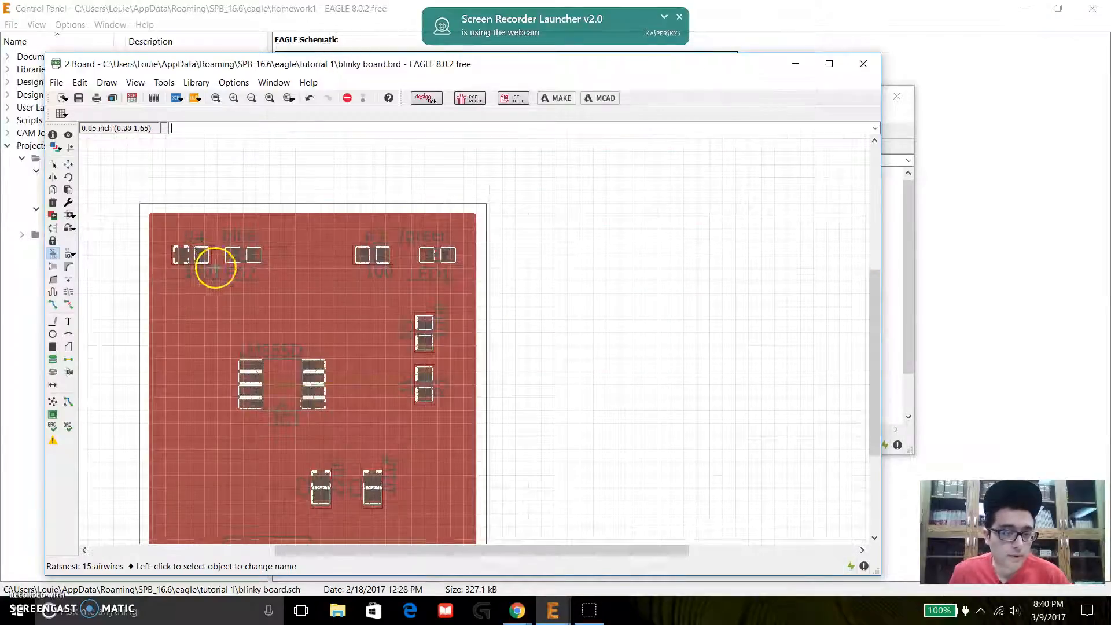
# Turn off the display of the board's grid.
pyautogui.click(61, 112)
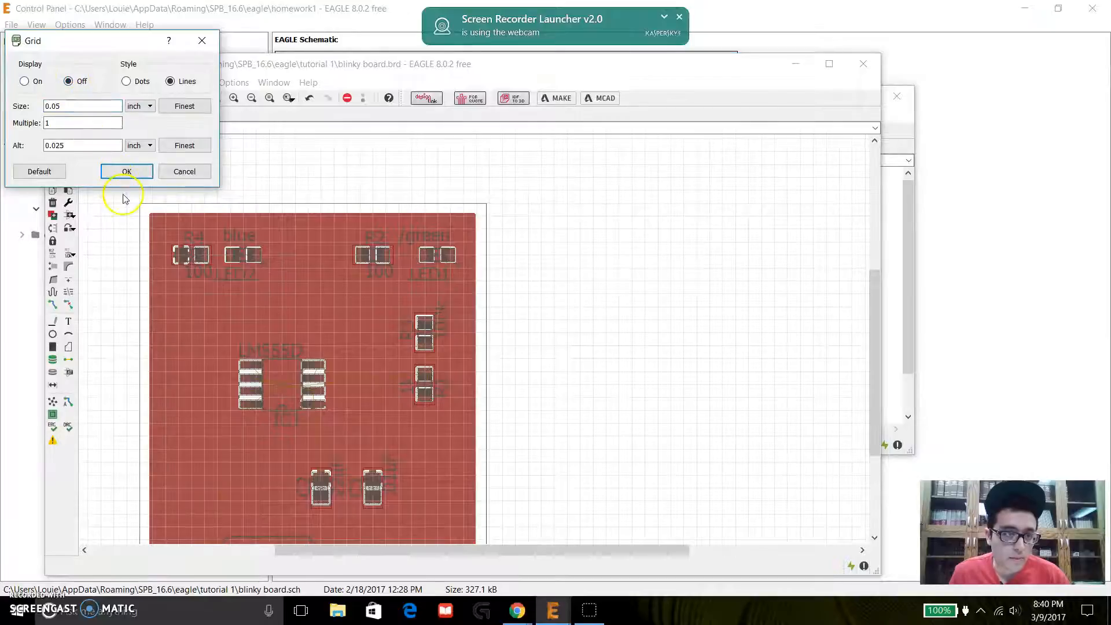
pyautogui.click(125, 172)
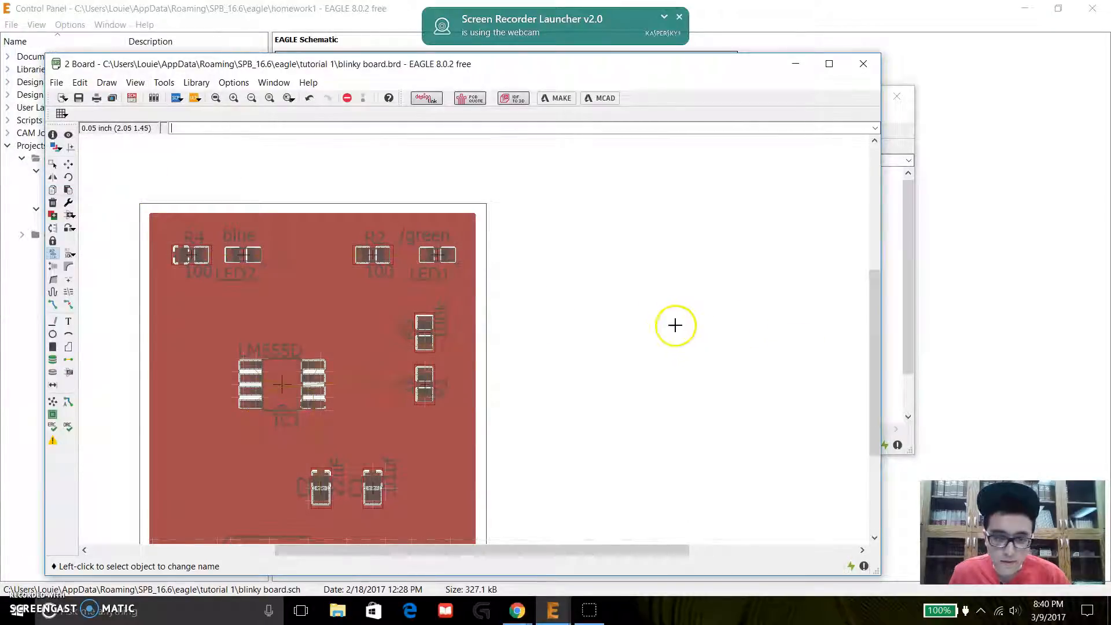
pyautogui.scroll(-1, 665, 327)
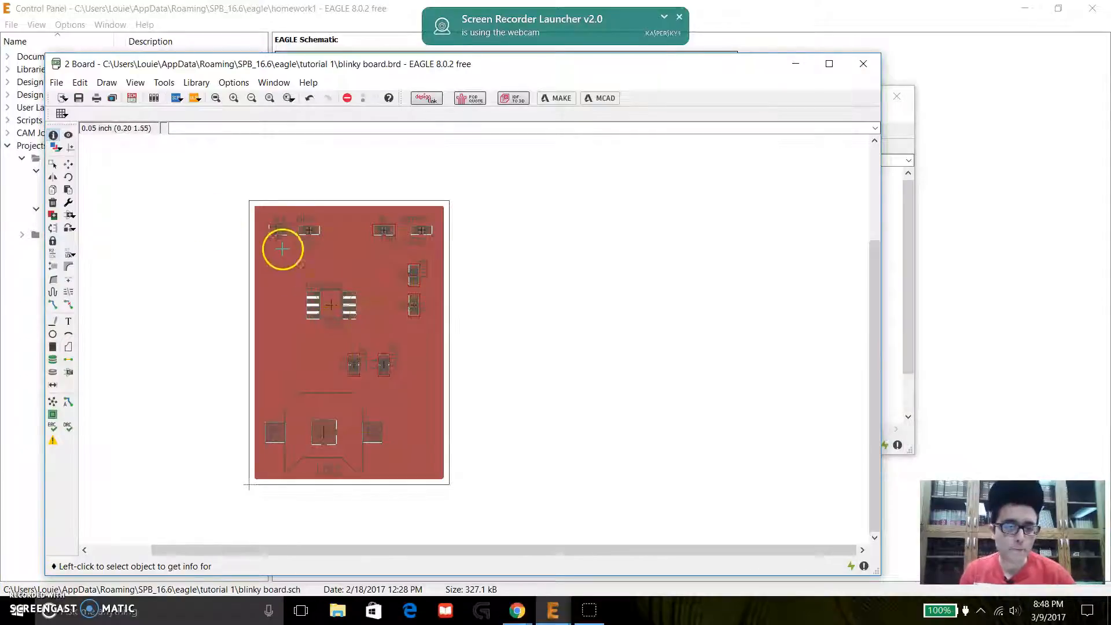
# Change the tNames layer's color to white in the layer display settings.
pyautogui.scroll(3, 296, 267)
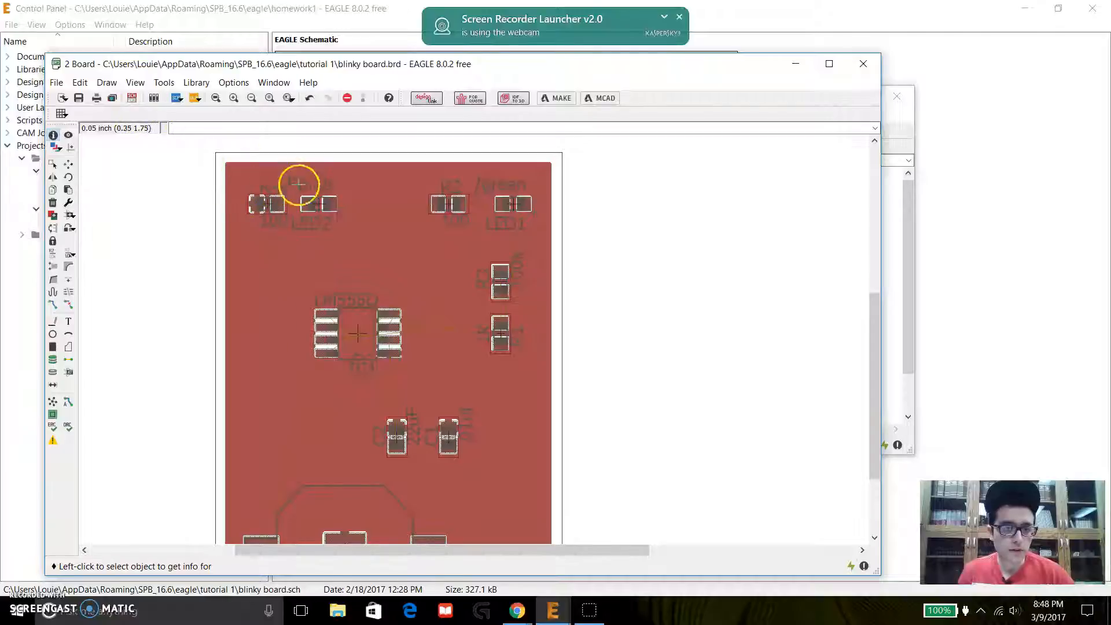
pyautogui.click(56, 149)
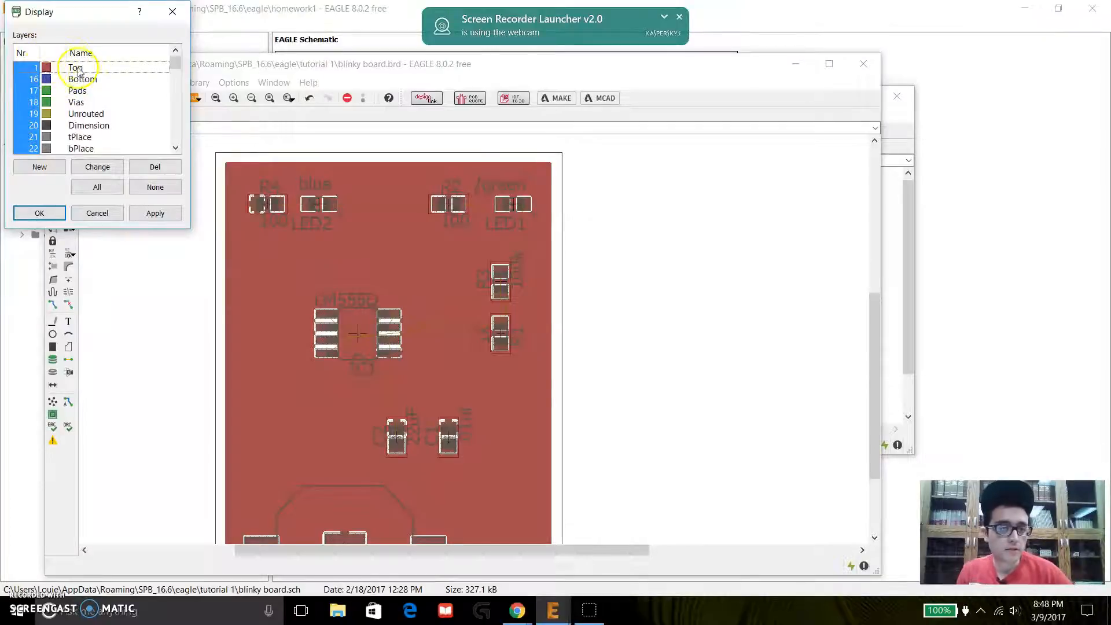
pyautogui.scroll(-15, 70, 116)
pyautogui.scroll(15, 74, 122)
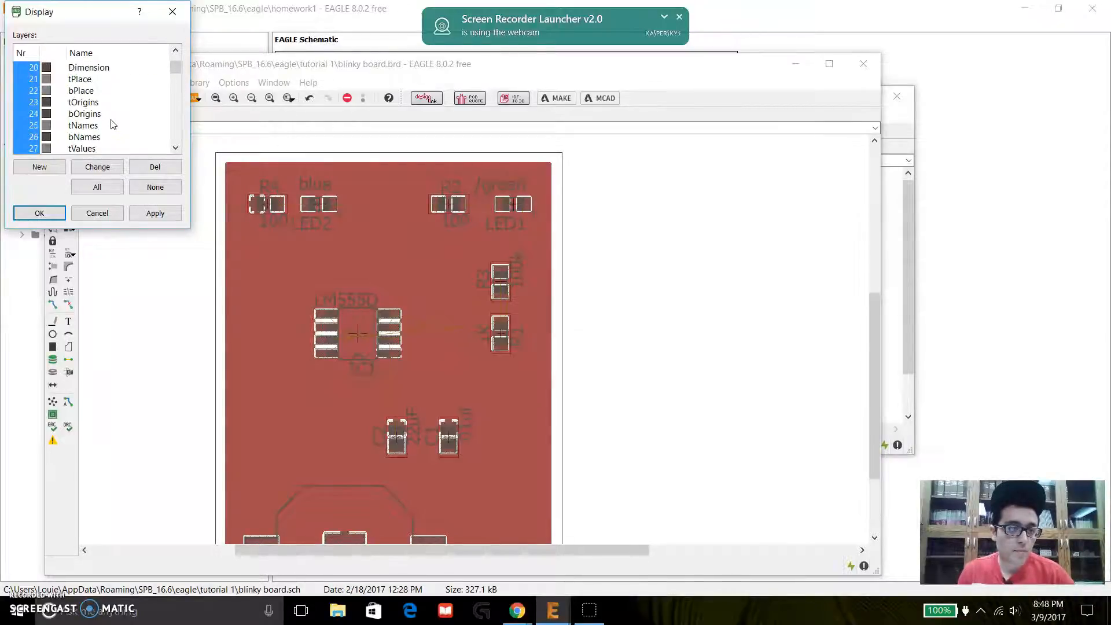
pyautogui.doubleClick(49, 129)
pyautogui.click(55, 115)
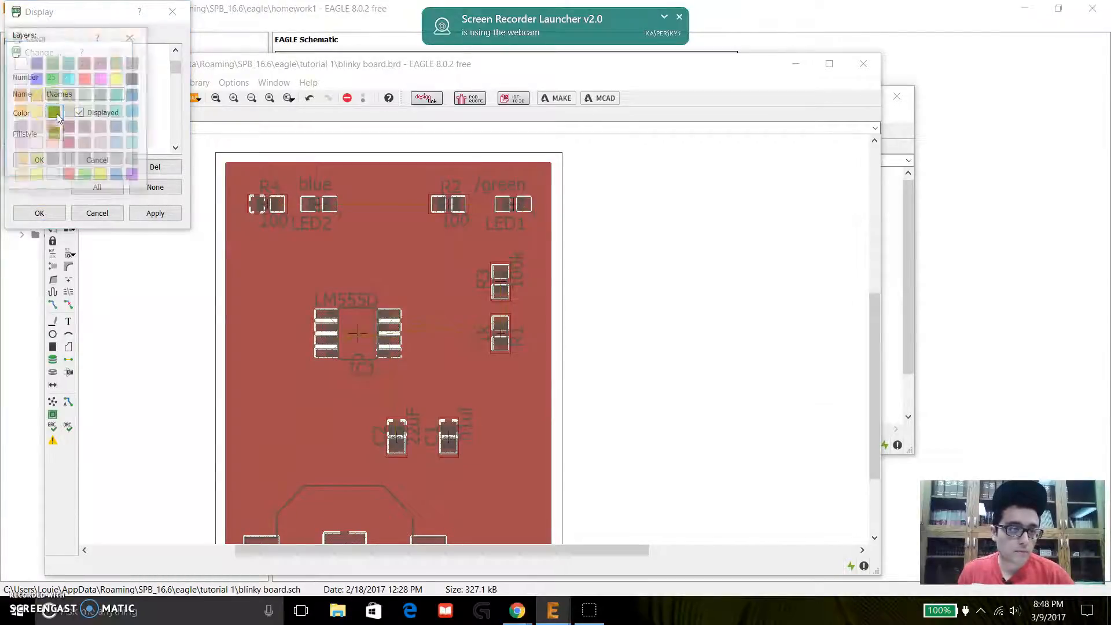
pyautogui.click(21, 64)
pyautogui.click(55, 161)
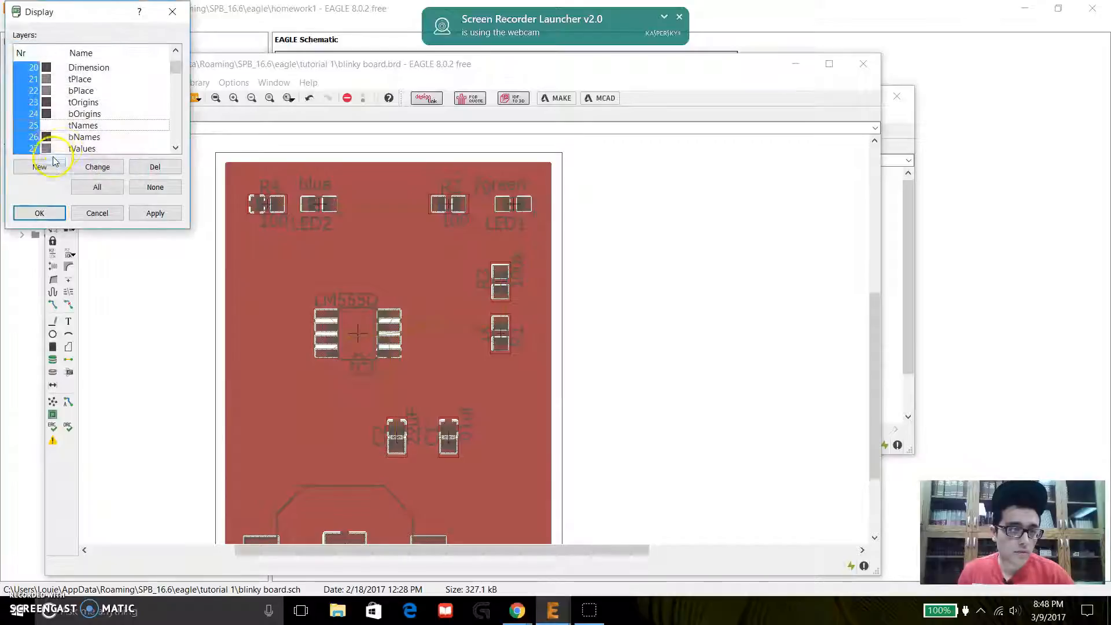
# Change the bNames layer's color to white.
pyautogui.doubleClick(57, 139)
pyautogui.click(55, 114)
pyautogui.click(19, 65)
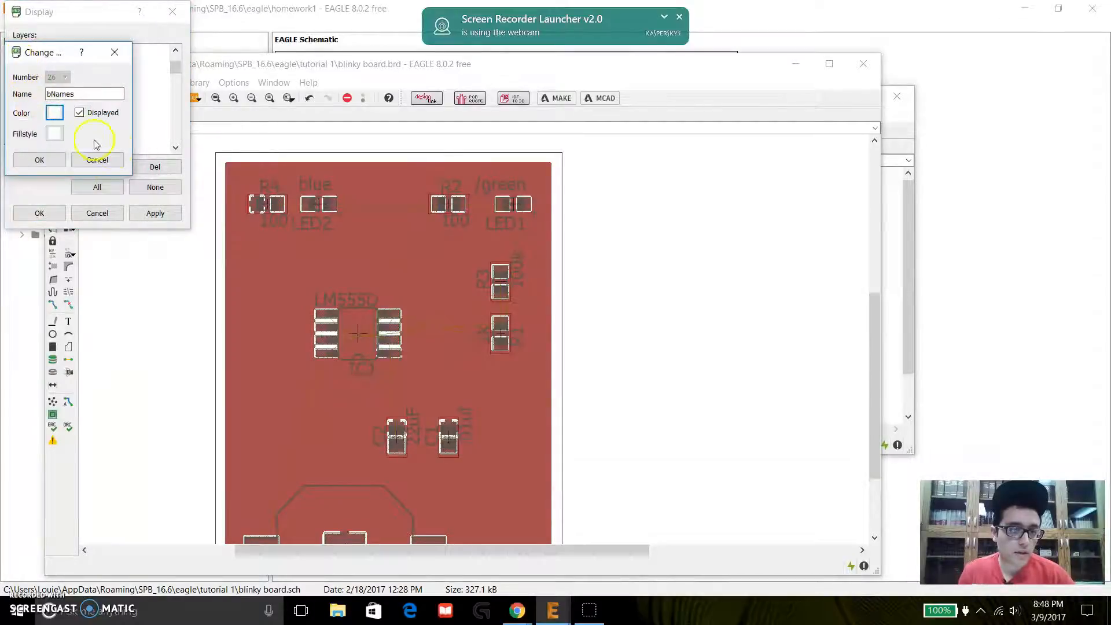
pyautogui.click(62, 162)
# Change the tValues layer's color to white.
pyautogui.click(175, 148)
pyautogui.click(175, 148)
pyautogui.click(176, 148)
pyautogui.doubleClick(49, 117)
pyautogui.click(55, 113)
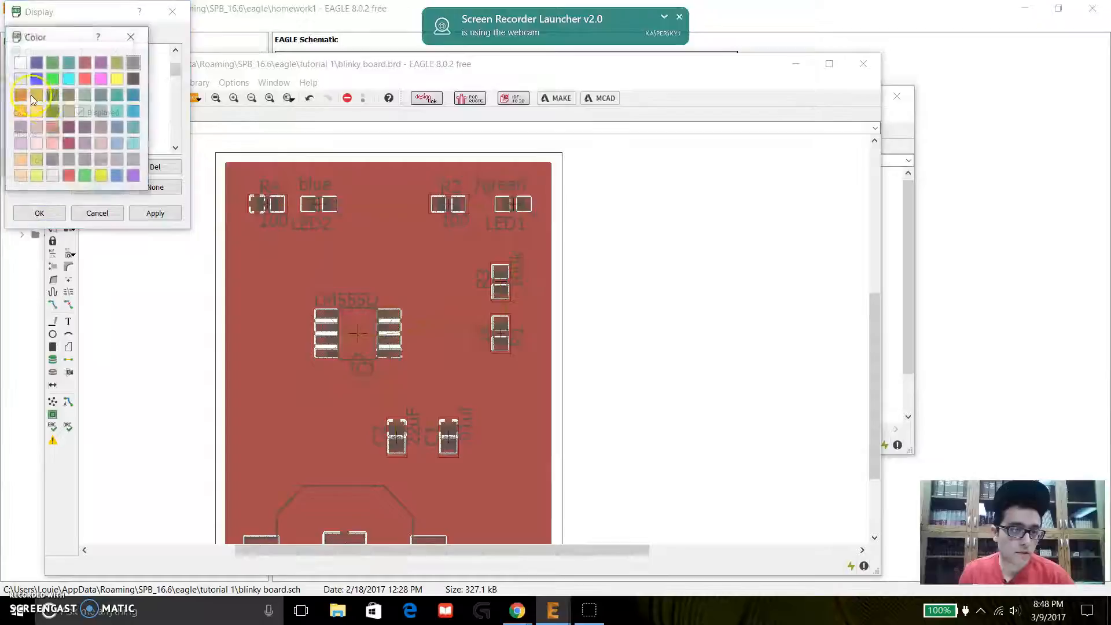
pyautogui.click(20, 62)
pyautogui.click(40, 157)
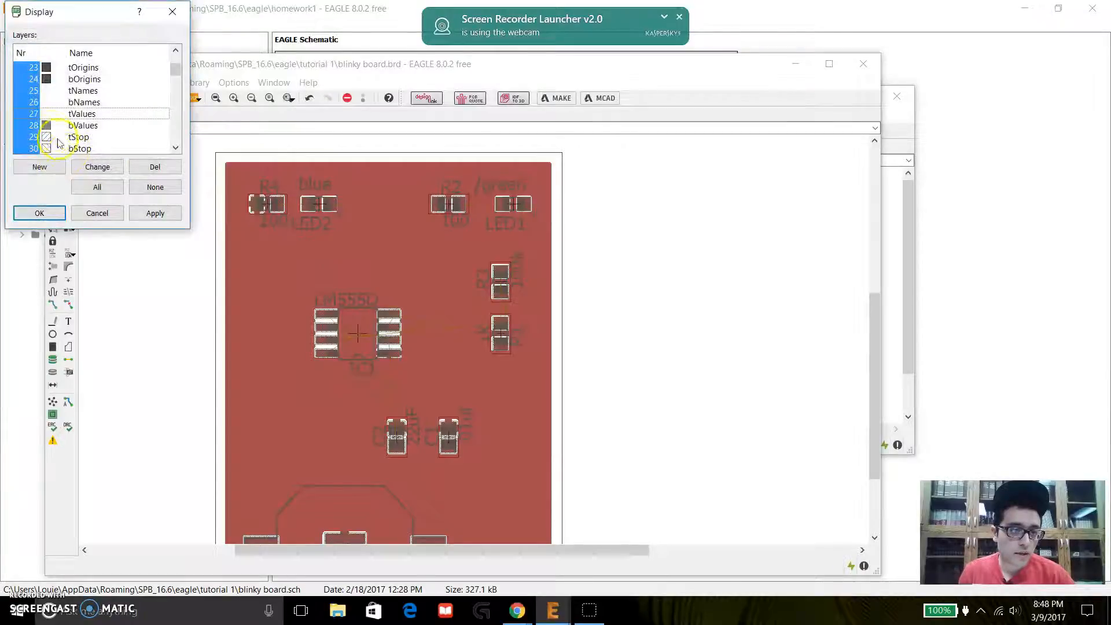
# Change the bValues layer's color to white and apply the layer display settings to the board.
pyautogui.doubleClick(57, 139)
pyautogui.click(53, 113)
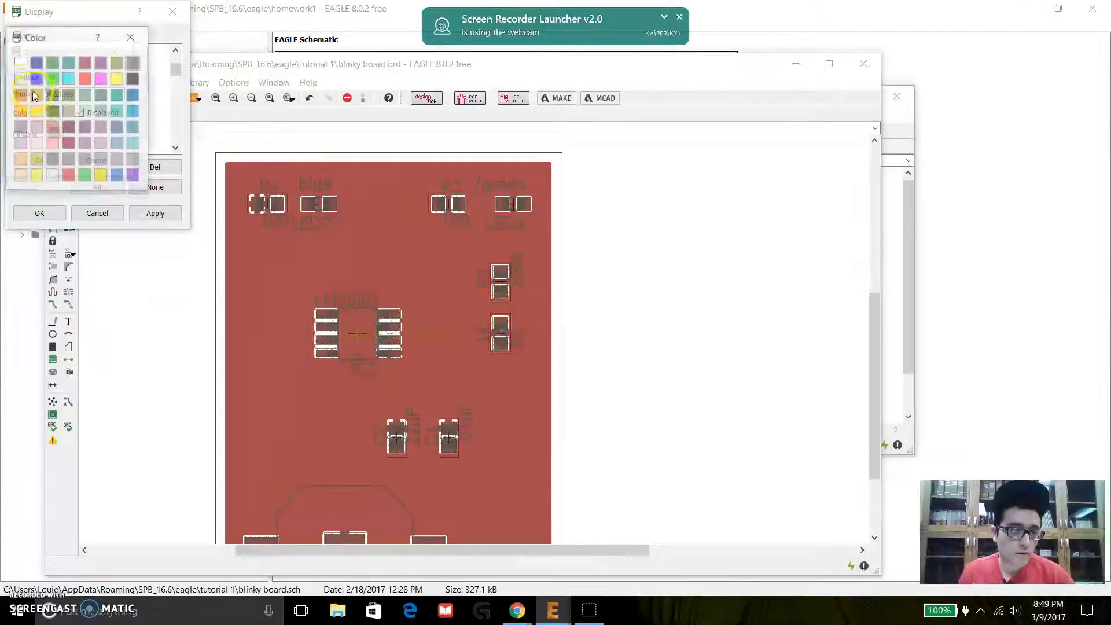
pyautogui.click(21, 63)
pyautogui.click(39, 161)
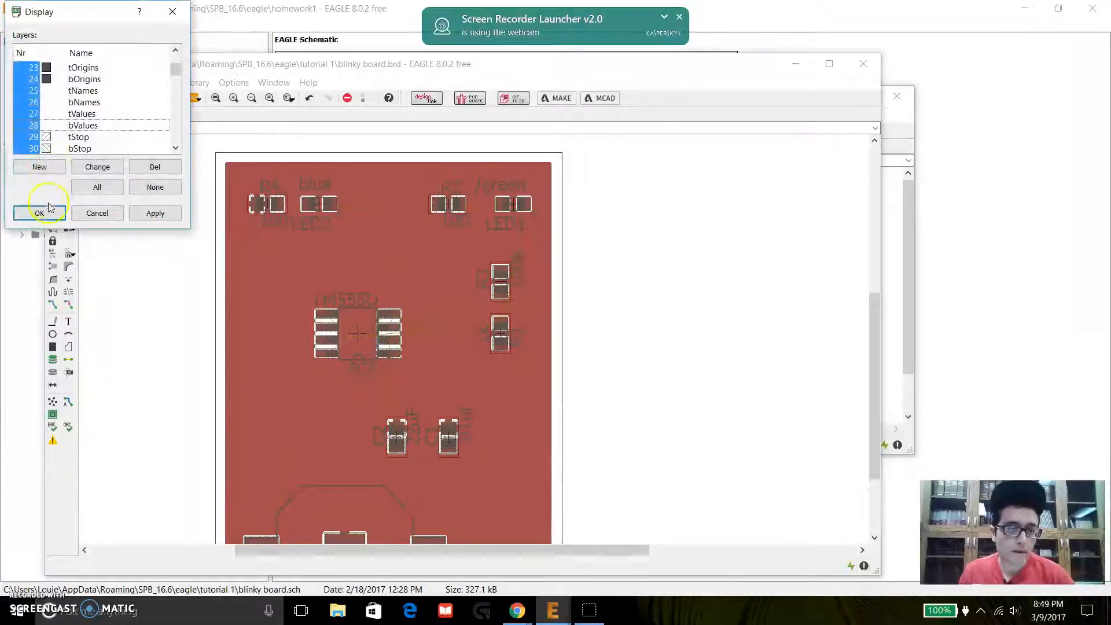
pyautogui.click(40, 213)
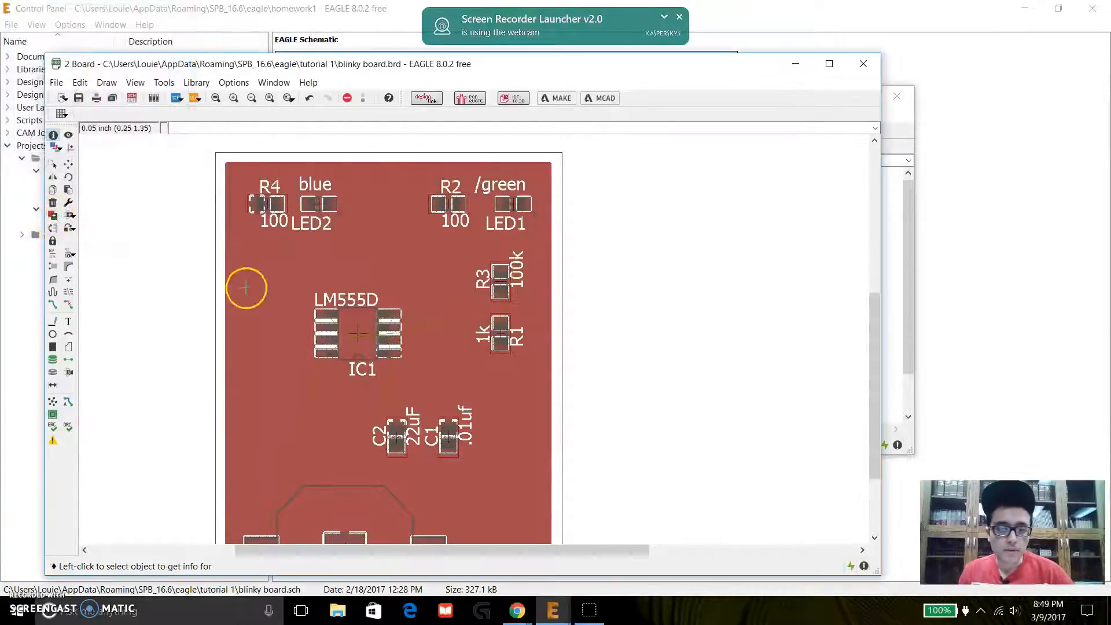
# Smash R4, LED2, R2, LED1, R3, R1, C1, C2 and IC1 to separate their name and value labels from the parts.
pyautogui.moveTo(873, 322)
pyautogui.mouseDown()
pyautogui.moveTo(873, 368)
pyautogui.moveTo(866, 330)
pyautogui.moveTo(880, 318)
pyautogui.mouseUp()
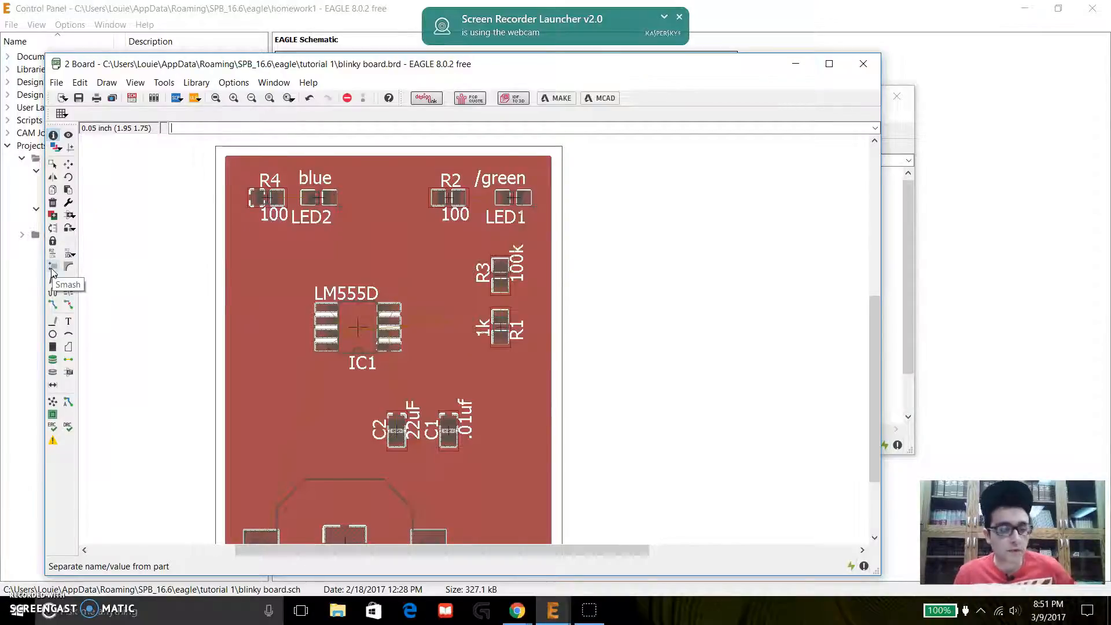
pyautogui.click(53, 272)
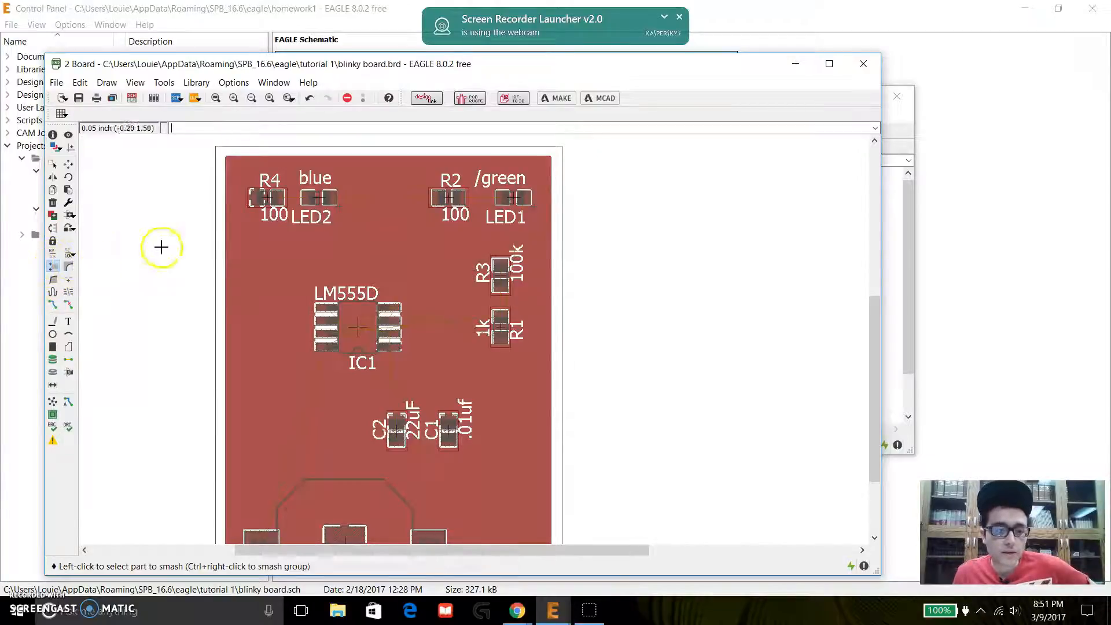
pyautogui.click(267, 199)
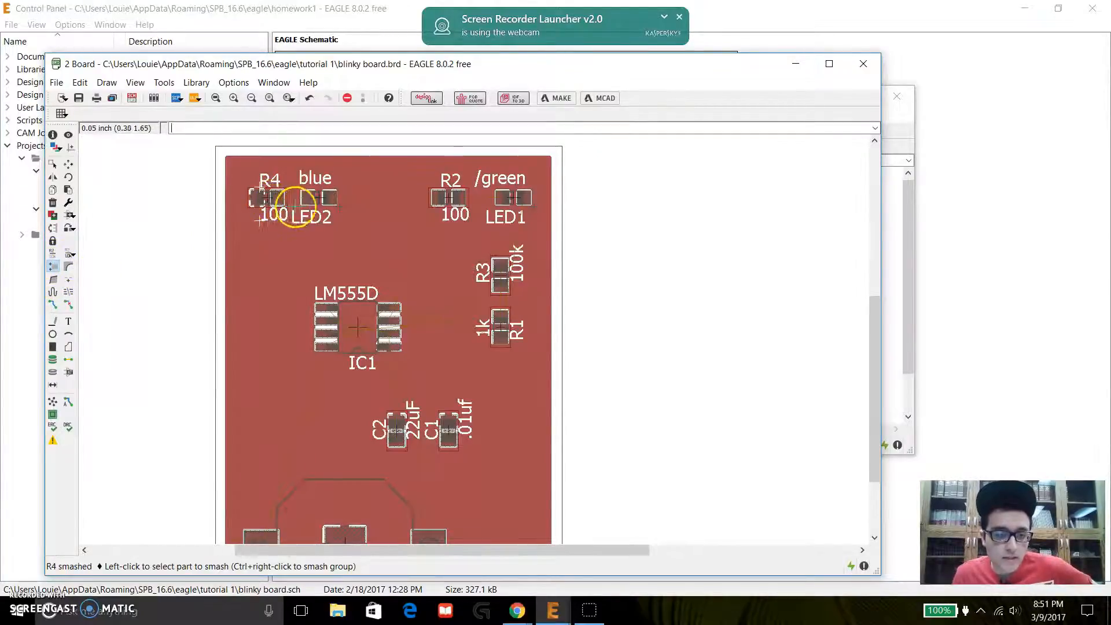
pyautogui.click(314, 203)
pyautogui.click(450, 201)
pyautogui.click(510, 208)
pyautogui.click(501, 265)
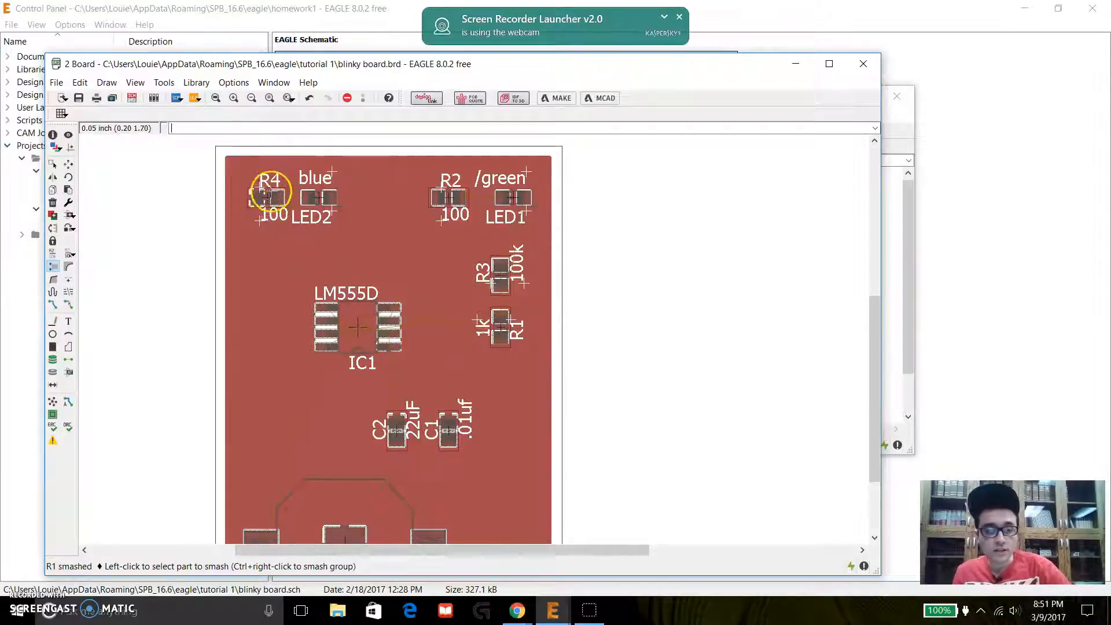
pyautogui.click(449, 426)
pyautogui.click(399, 431)
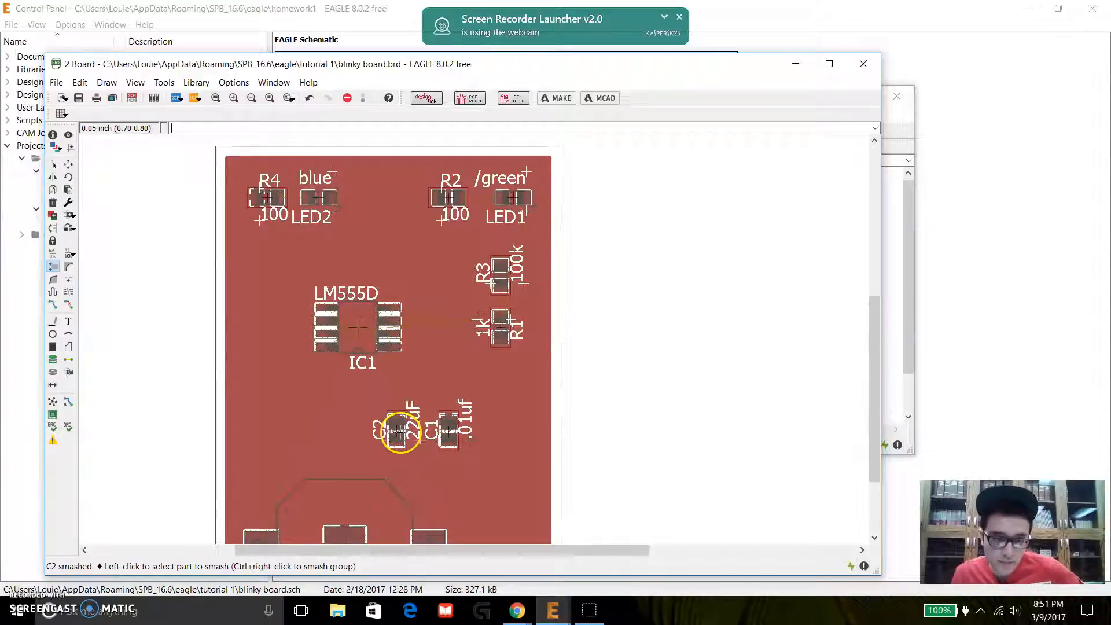
pyautogui.click(355, 327)
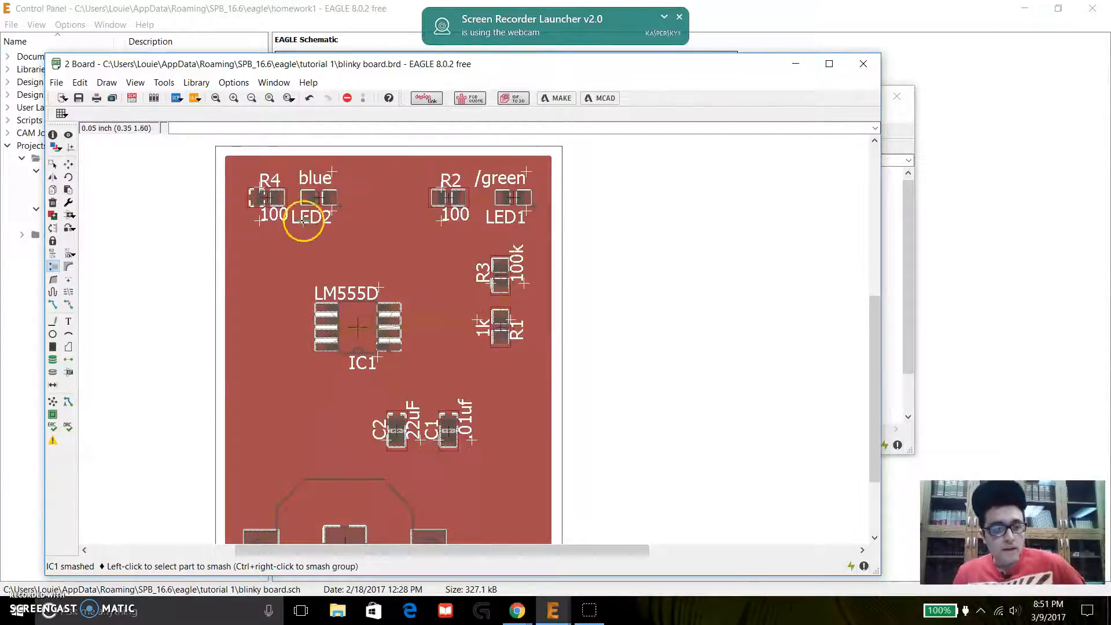
# Try moving R4's name and value labels independently of the part, putting each back in its original place.
pyautogui.click(68, 166)
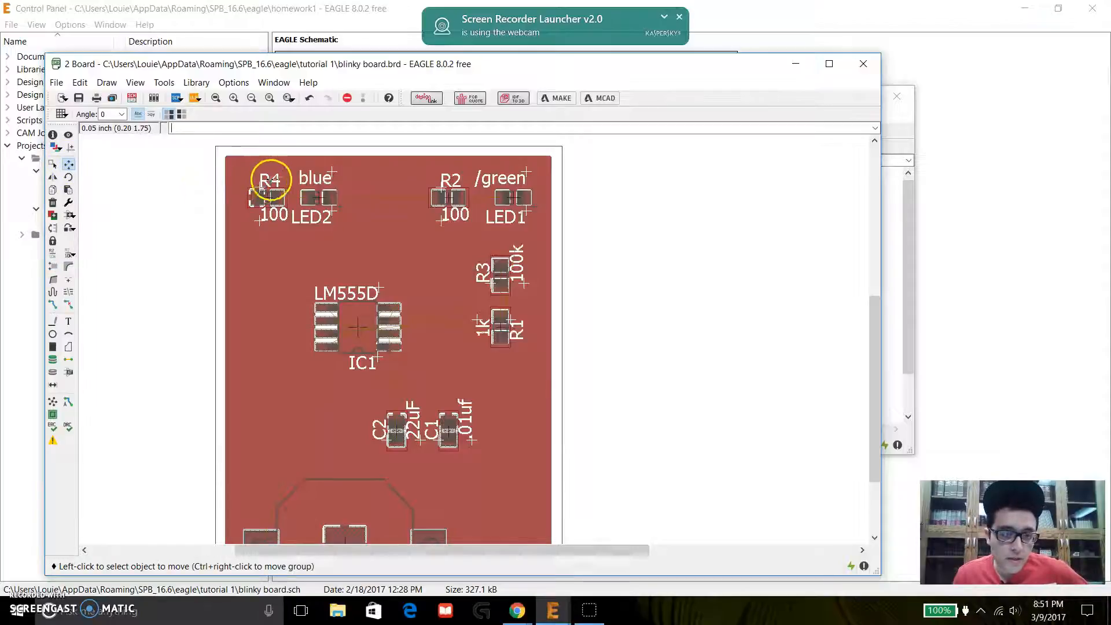
pyautogui.click(267, 180)
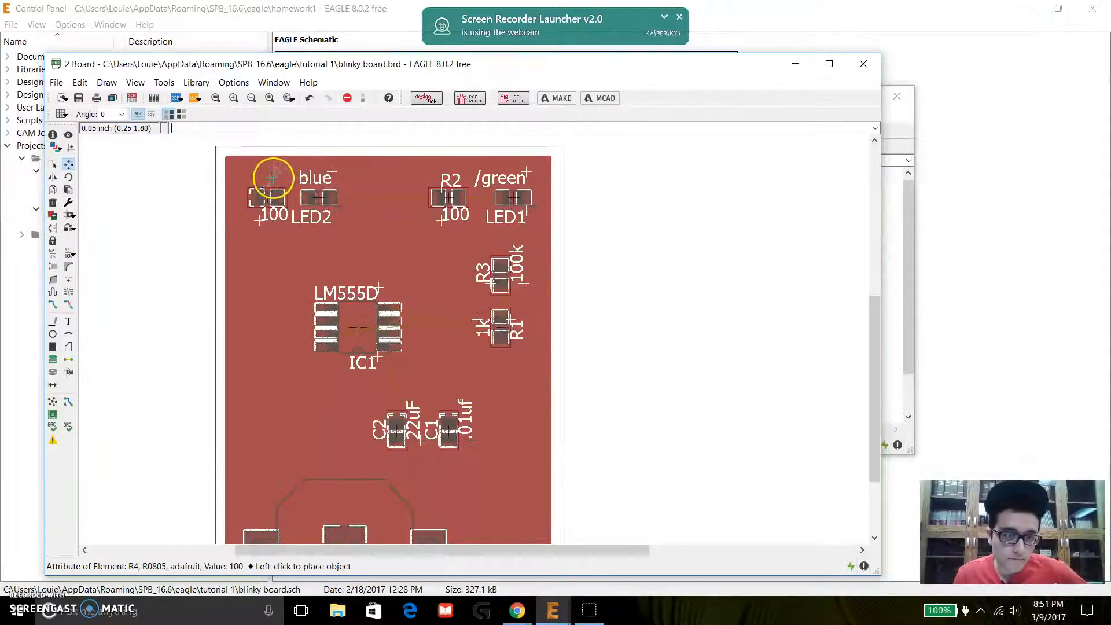
pyautogui.click(268, 182)
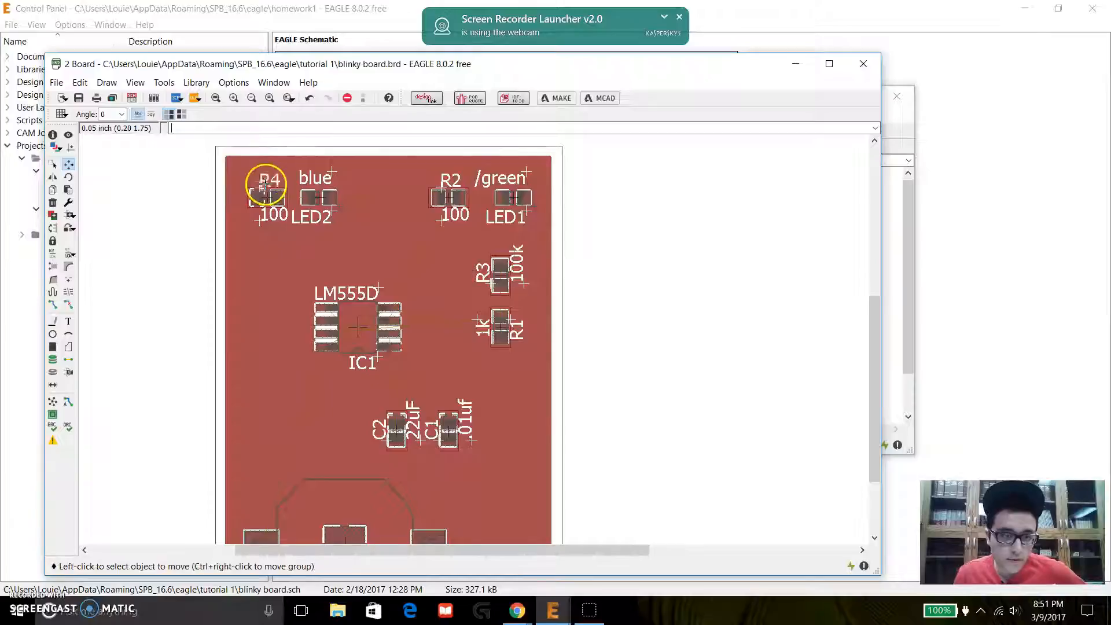
pyautogui.click(259, 219)
pyautogui.click(258, 217)
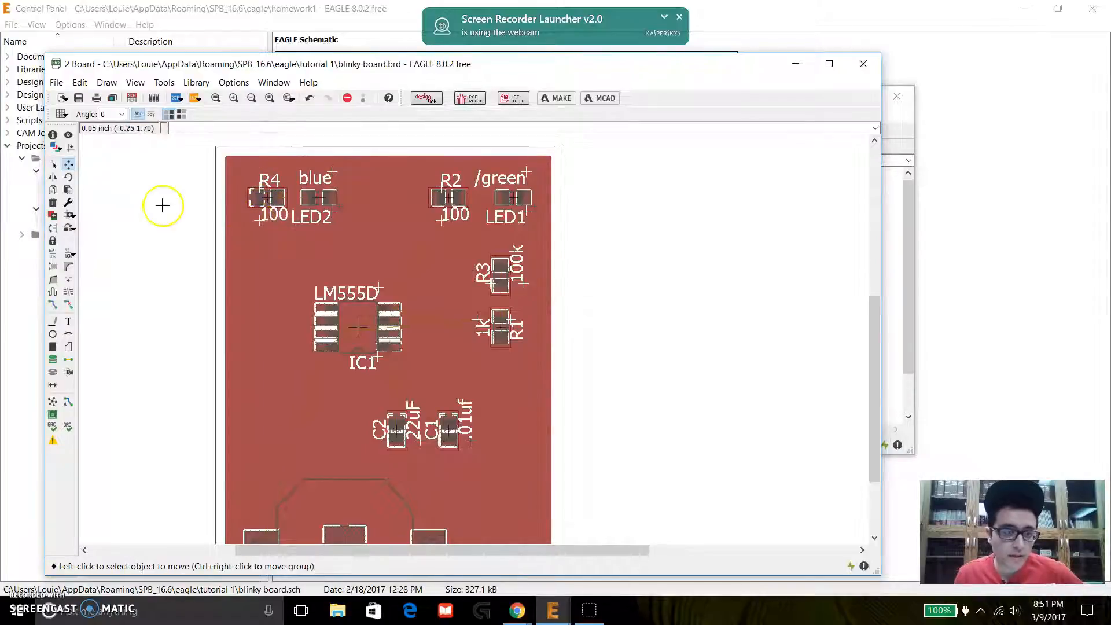
pyautogui.click(70, 166)
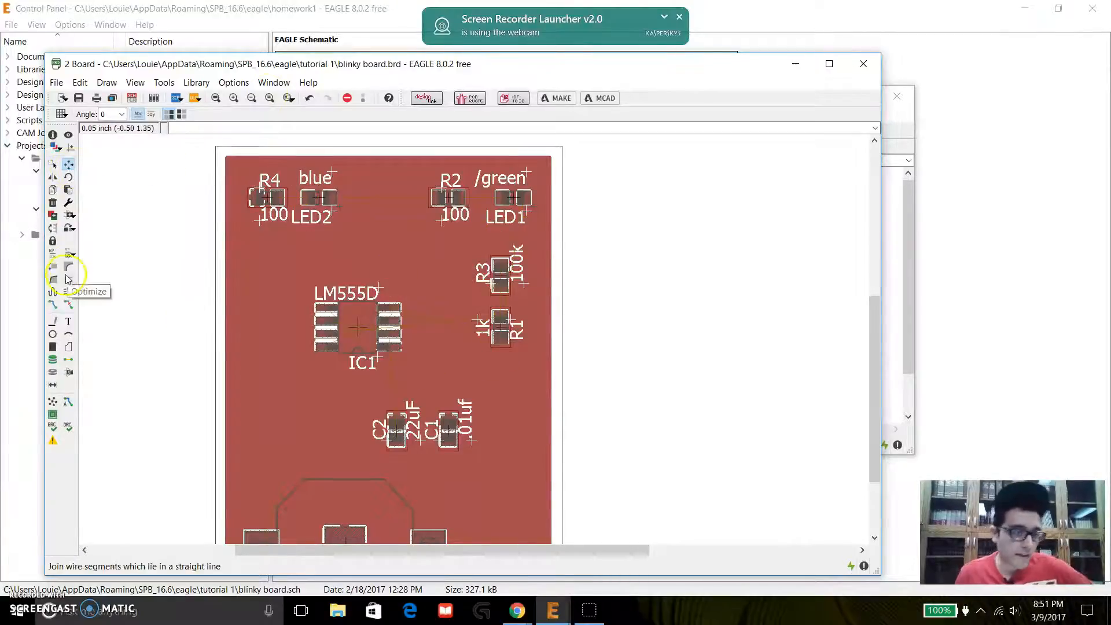
# Delete the value labels of R4, LED2, R2, LED1, R3, R1, C1, C2 and IC1, keeping only the name labels.
pyautogui.click(54, 204)
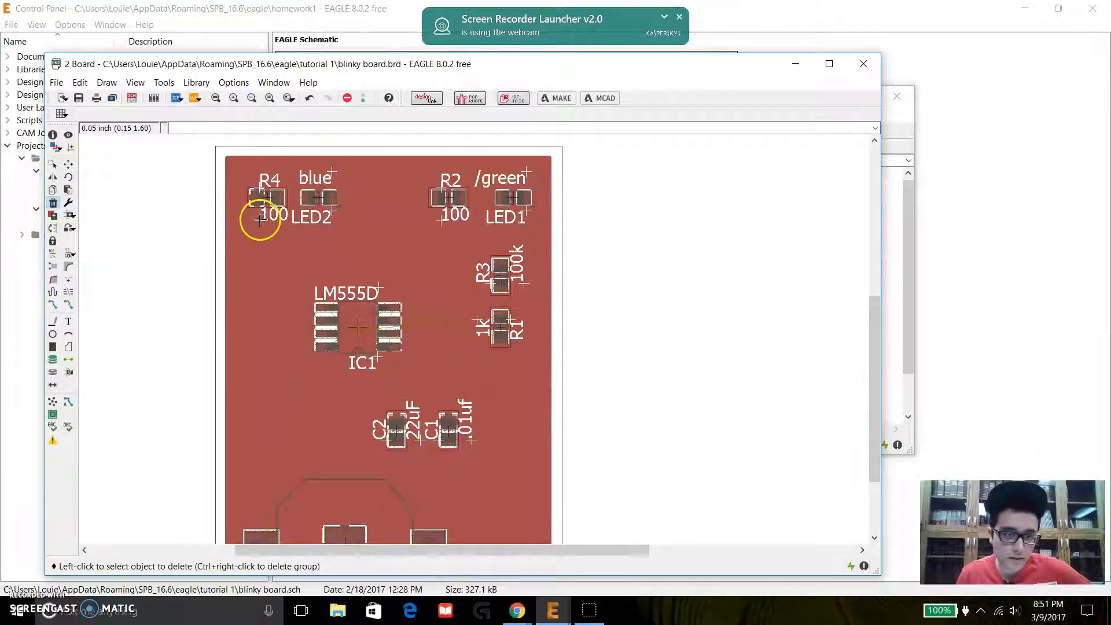
pyautogui.click(328, 174)
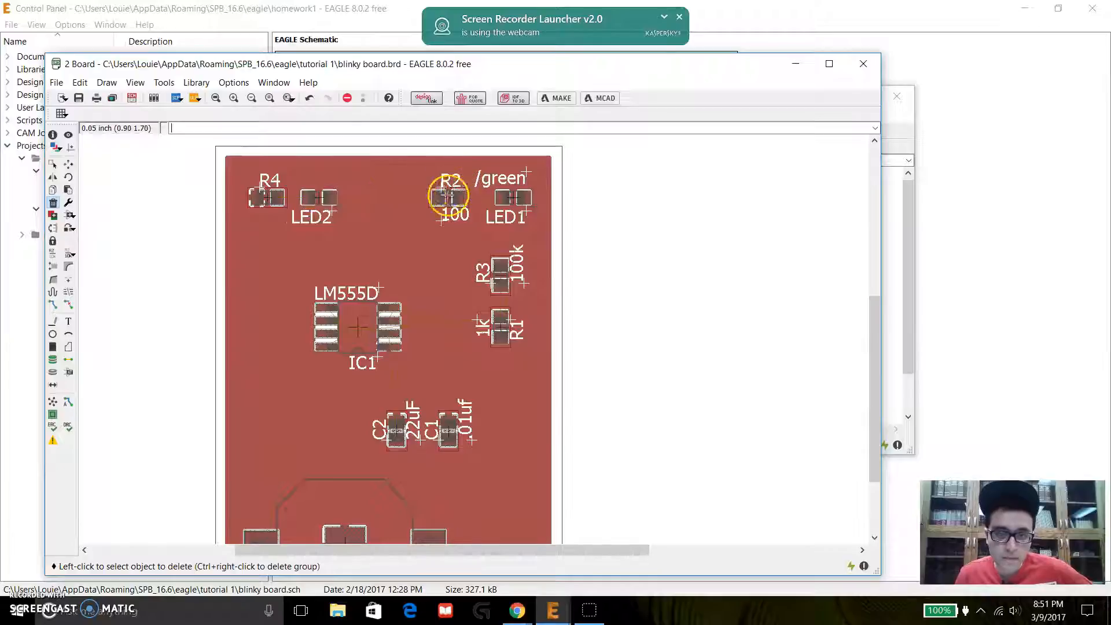
pyautogui.click(524, 173)
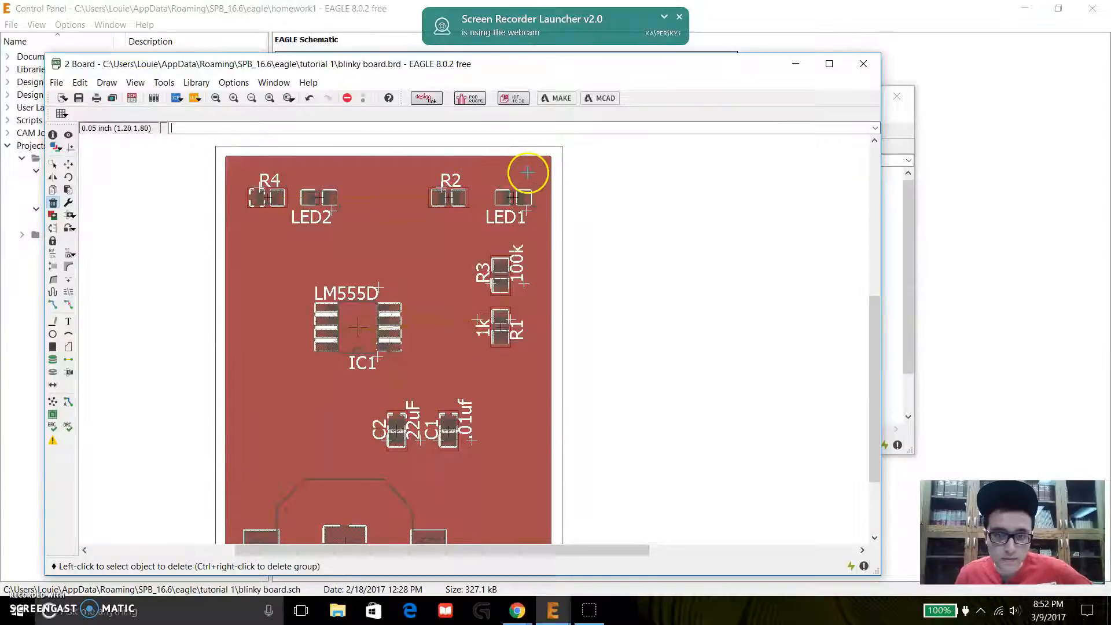
pyautogui.click(523, 281)
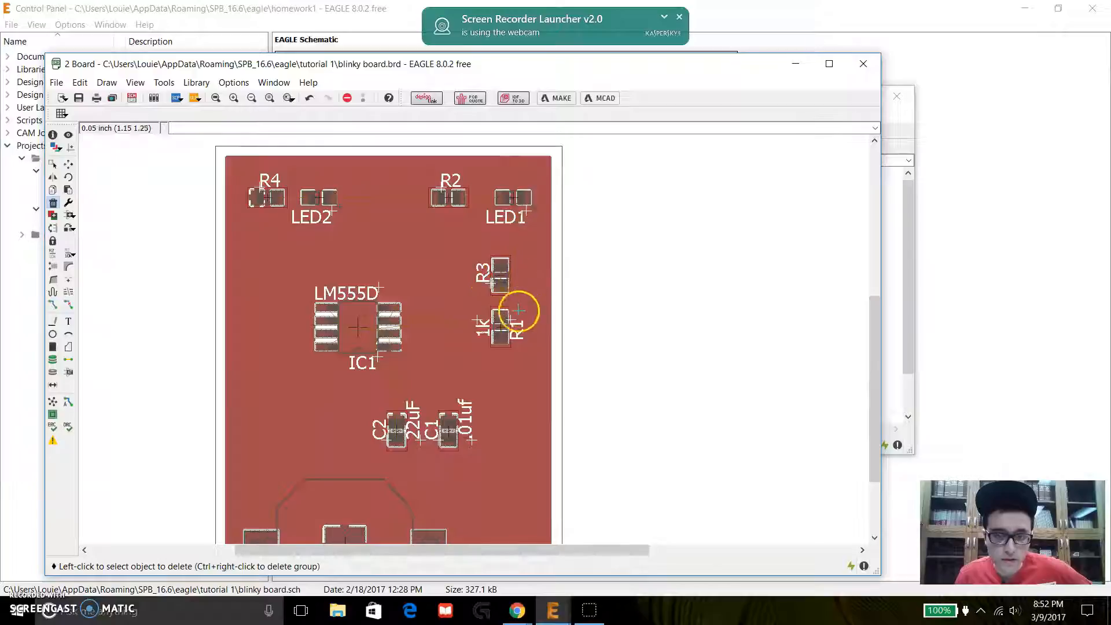
pyautogui.click(477, 320)
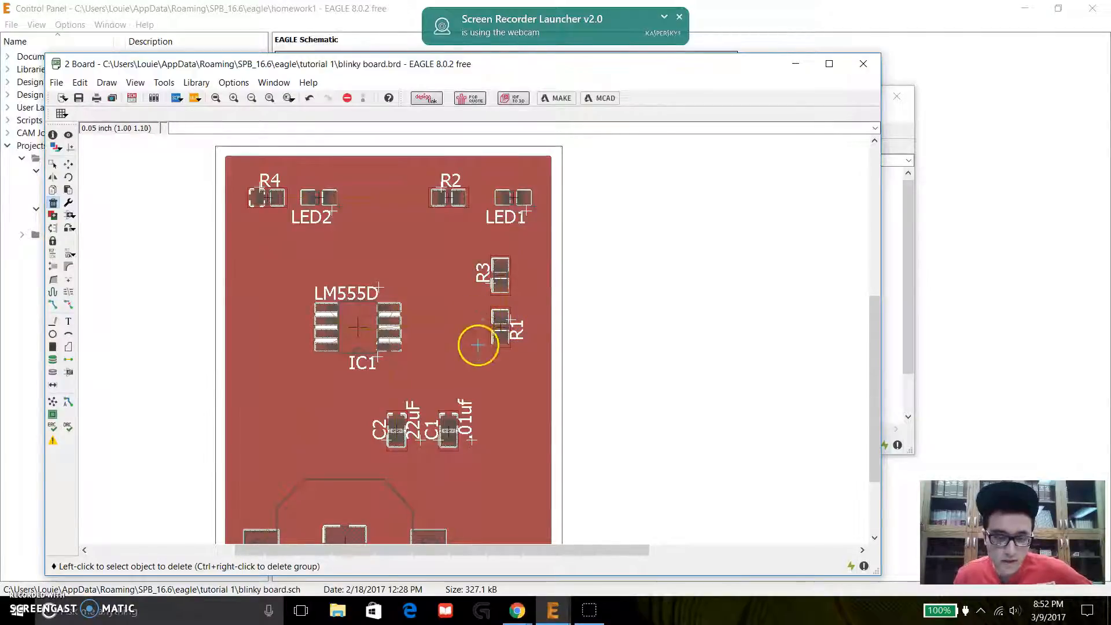
pyautogui.click(472, 439)
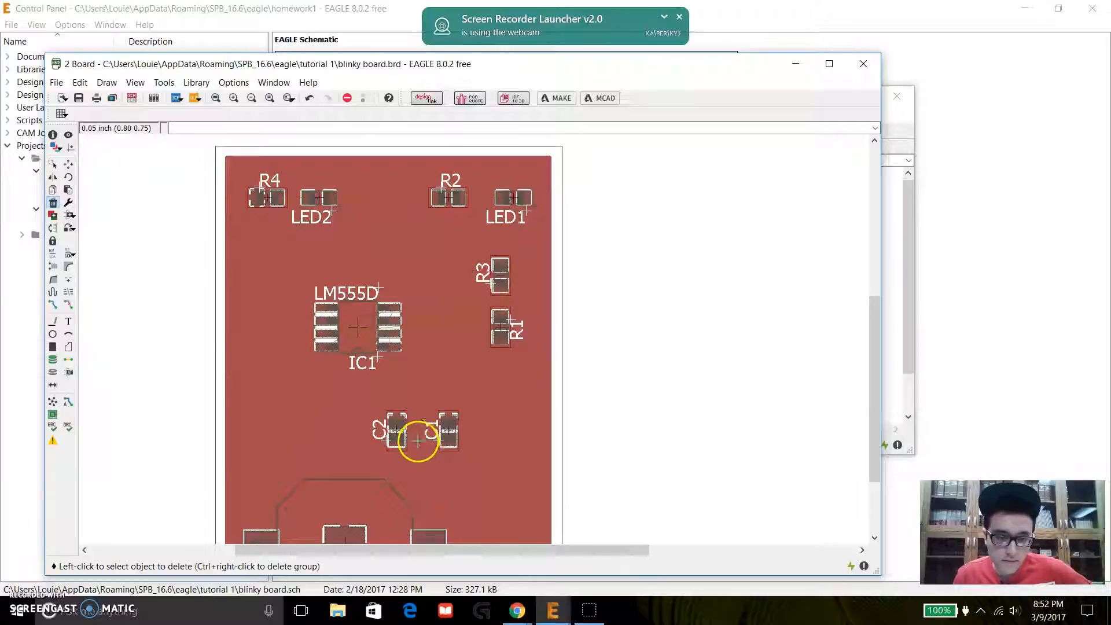
pyautogui.click(379, 284)
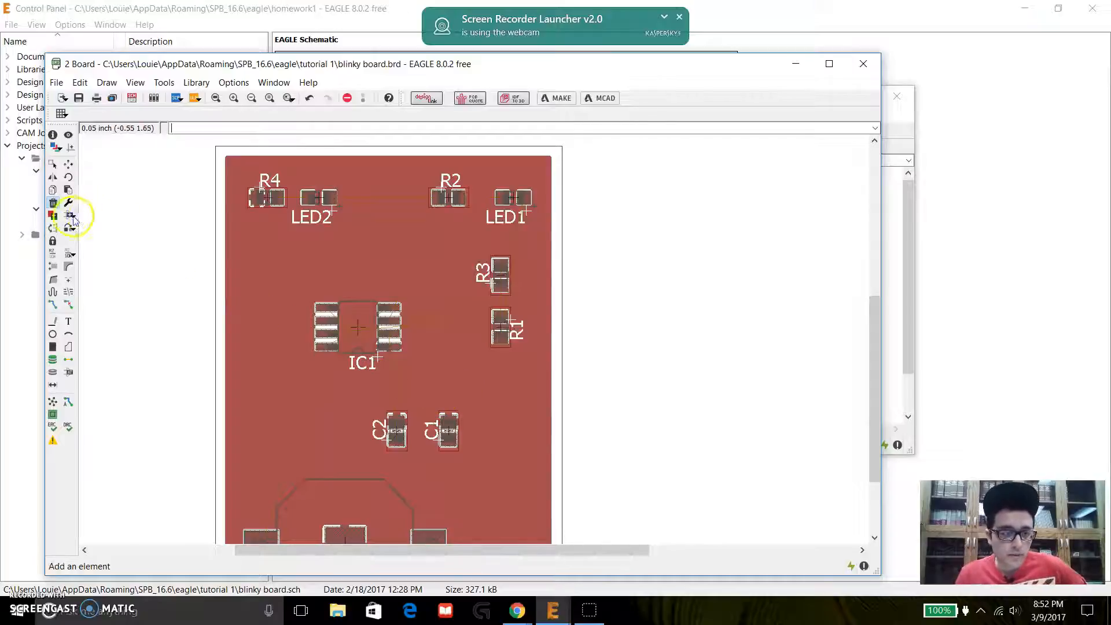
pyautogui.click(382, 220)
# Try moving R4's name label on the normal and the finer alternate grid, and return it to its place.
pyautogui.moveTo(874, 308)
pyautogui.mouseDown()
pyautogui.moveTo(871, 321)
pyautogui.moveTo(872, 305)
pyautogui.mouseUp()
pyautogui.click(68, 164)
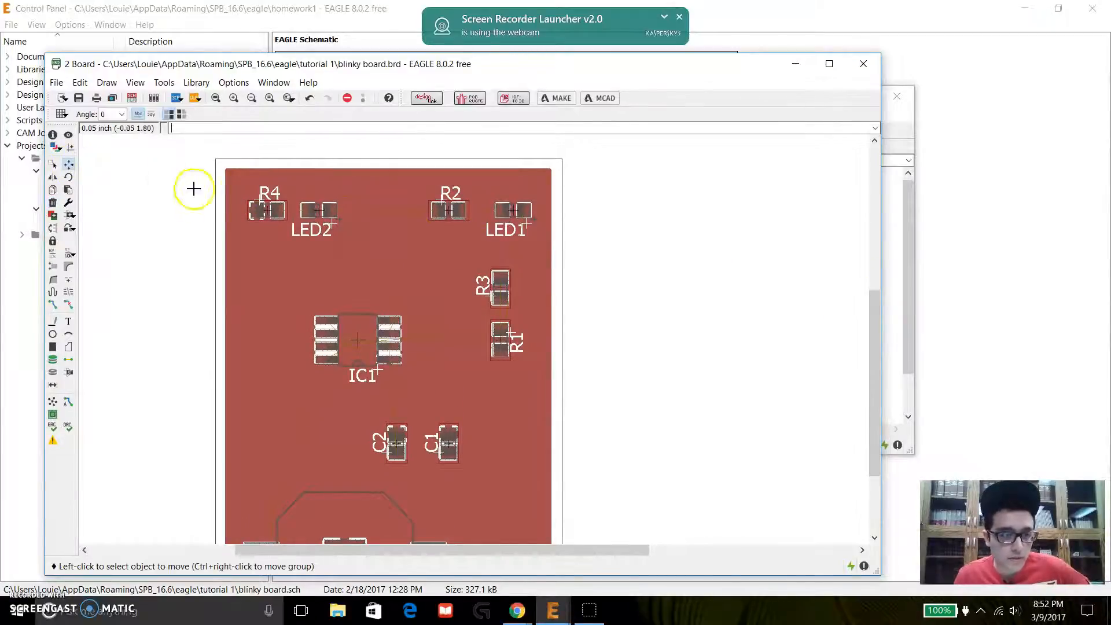
pyautogui.click(273, 191)
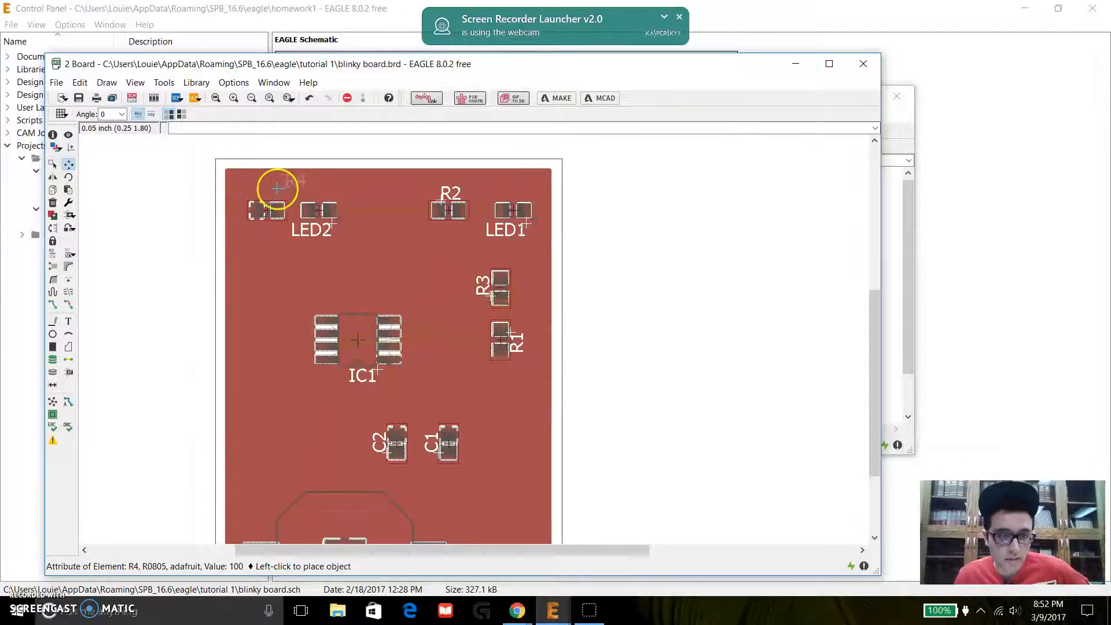
pyautogui.click(267, 190)
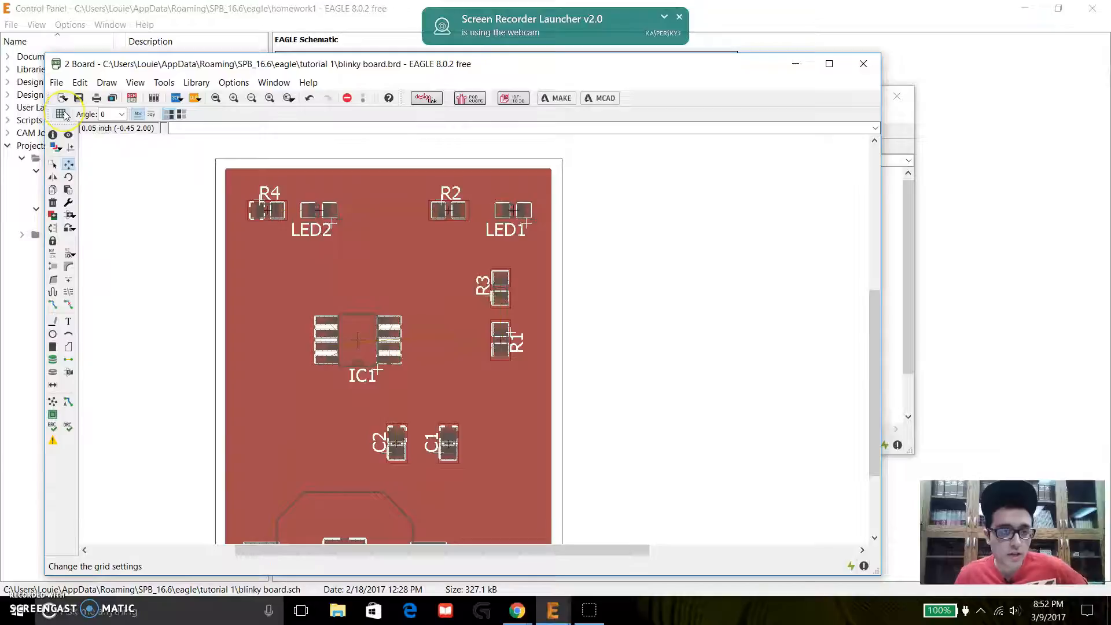
pyautogui.click(278, 204)
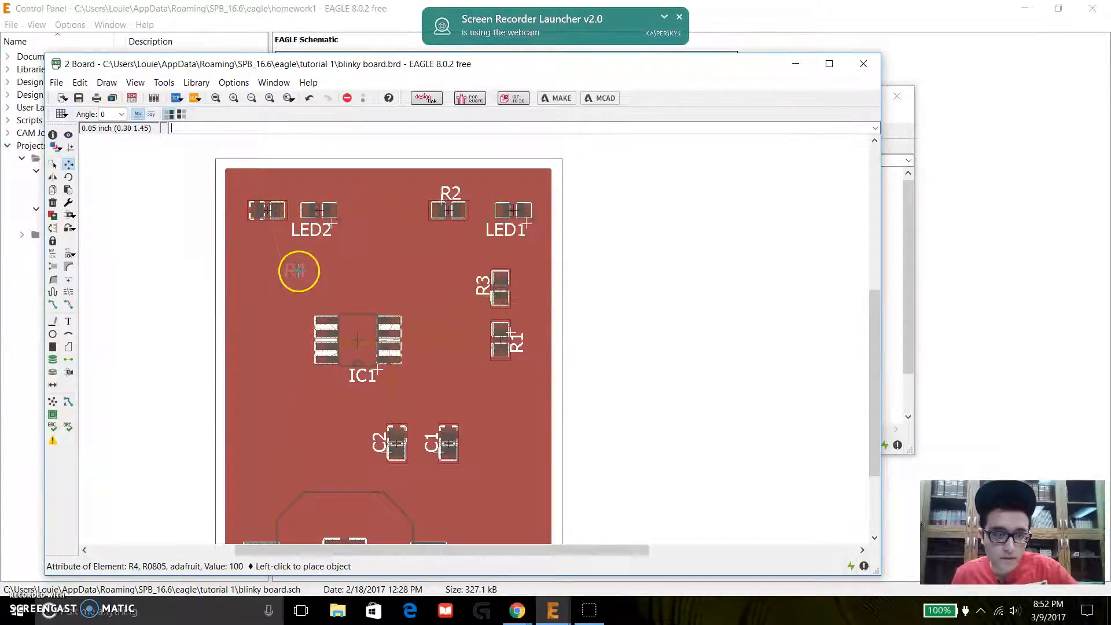
pyautogui.press('alt')
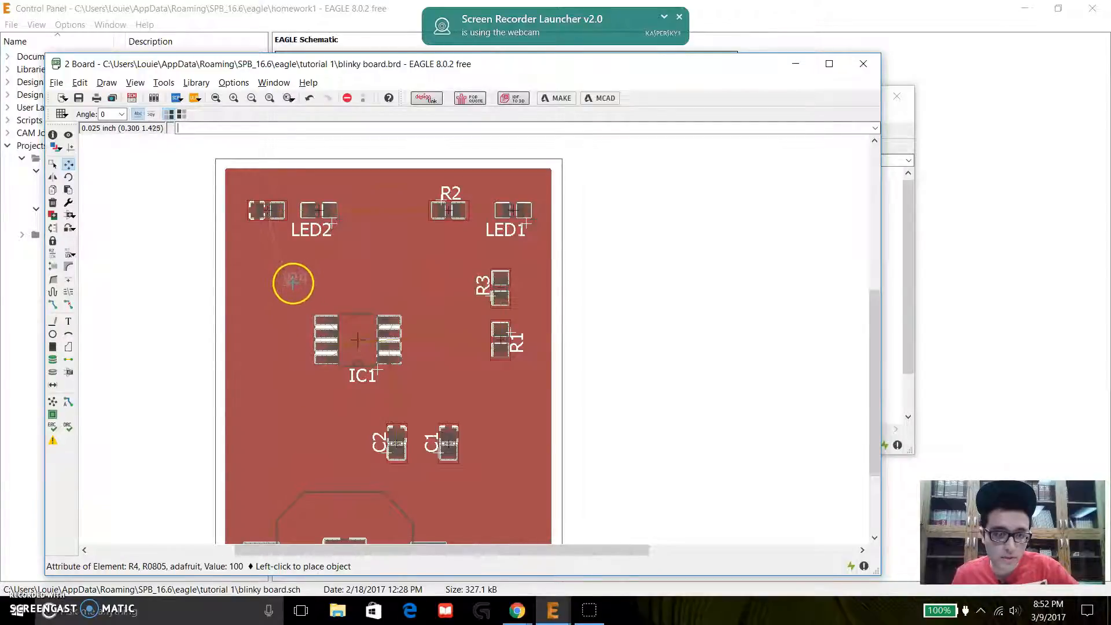
pyautogui.click(263, 197)
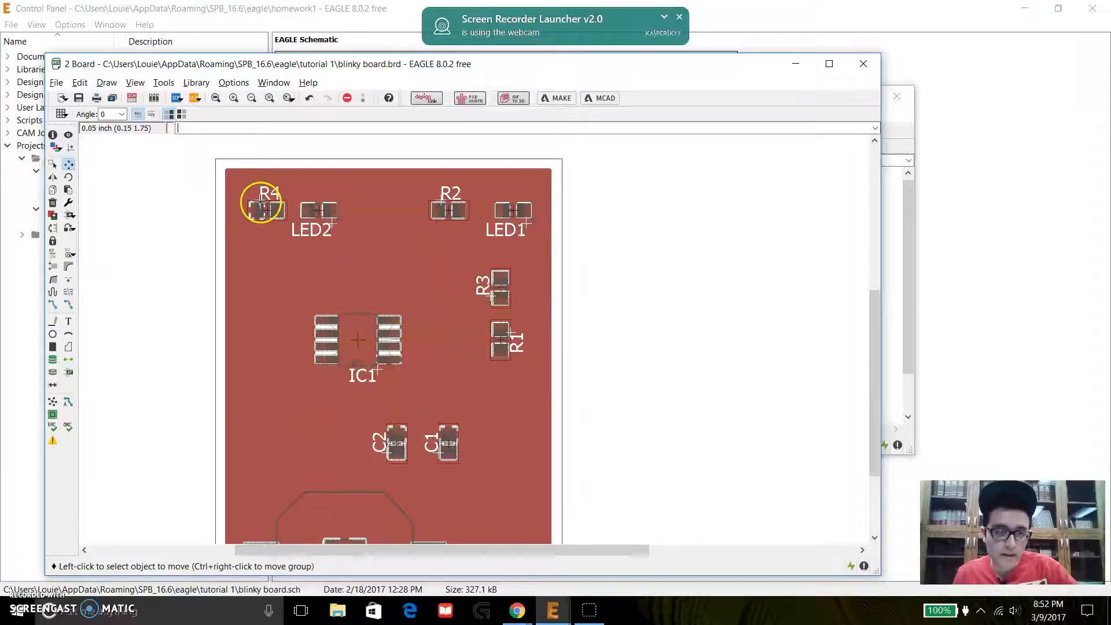
# Turn on the grid display and try moving R4's name label along the grid lines.
pyautogui.click(63, 115)
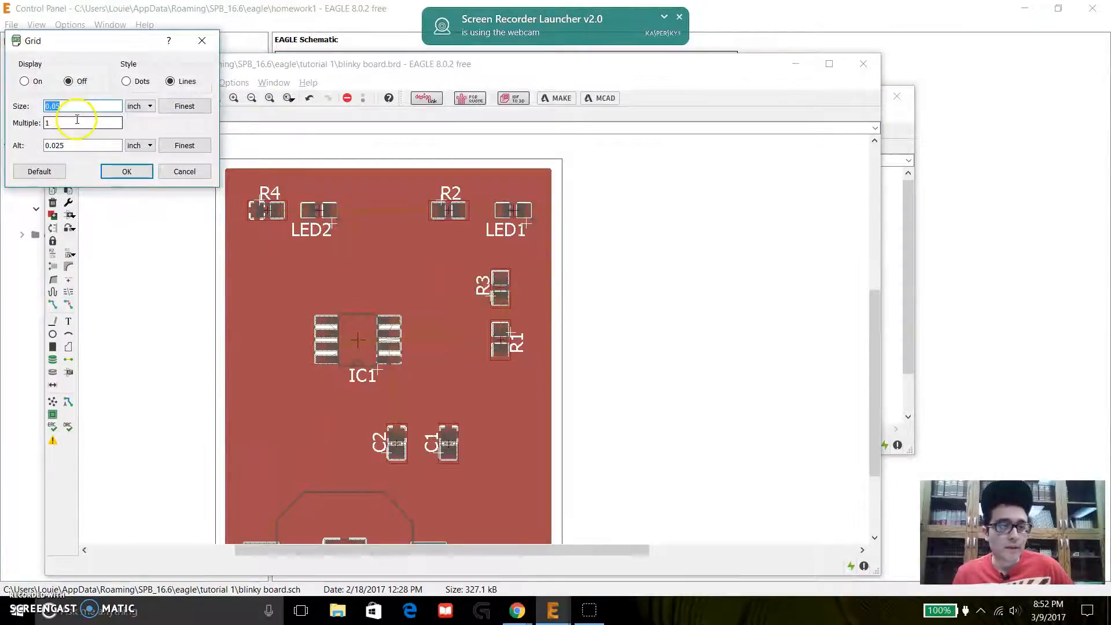
pyautogui.click(149, 169)
pyautogui.click(259, 200)
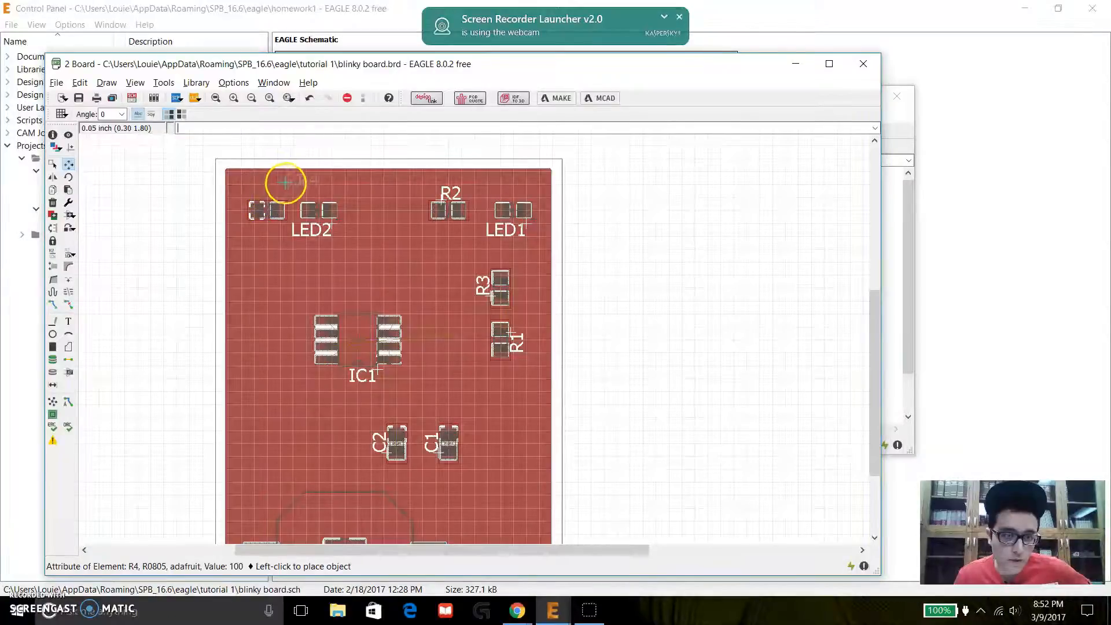
pyautogui.click(257, 207)
# Check the grid's size and alternate spacing settings, and turn the grid display off.
pyautogui.click(62, 114)
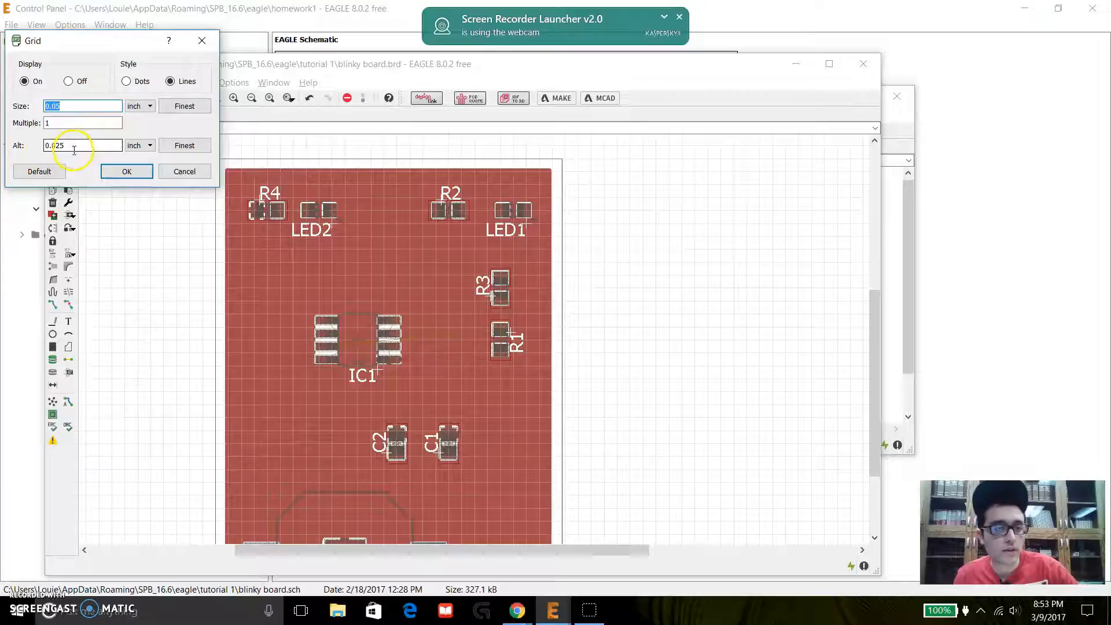
pyautogui.click(113, 172)
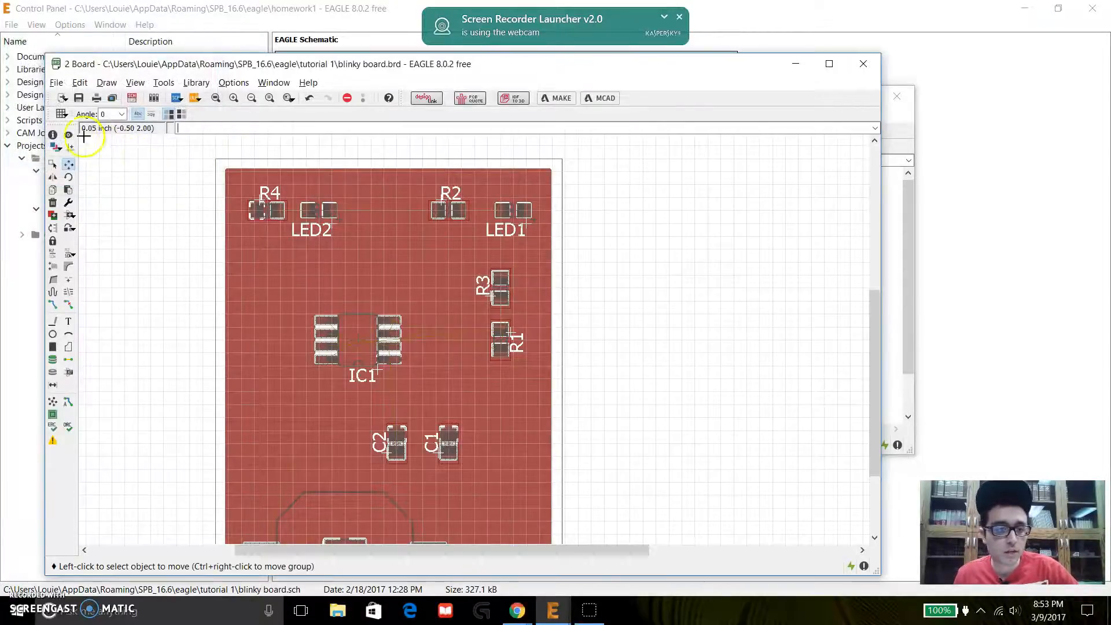
pyautogui.click(63, 115)
pyautogui.click(68, 81)
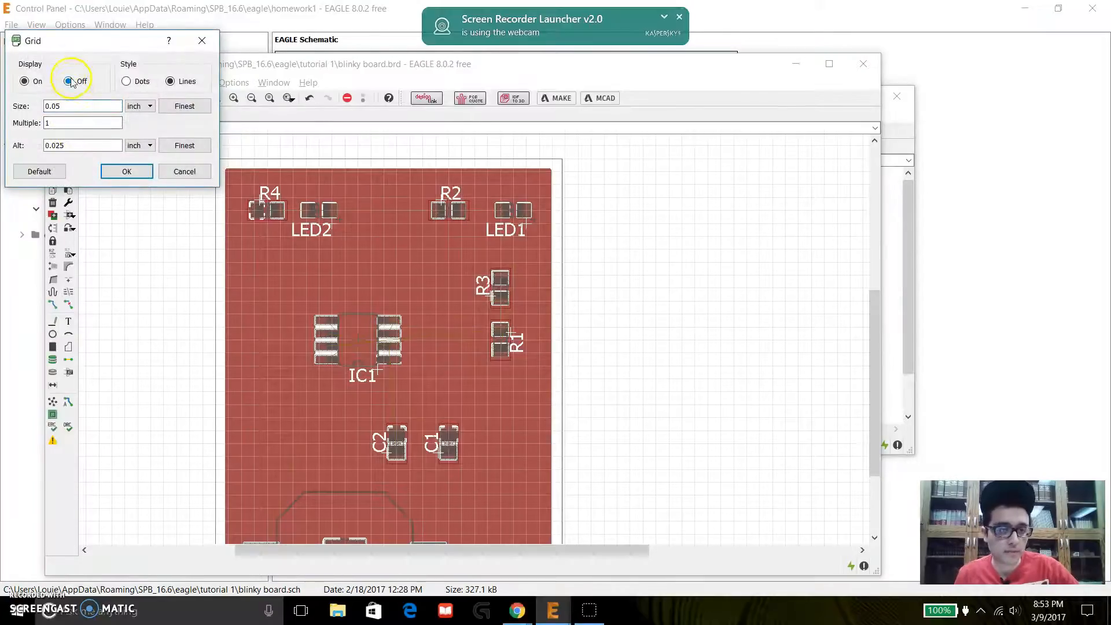
pyautogui.click(114, 172)
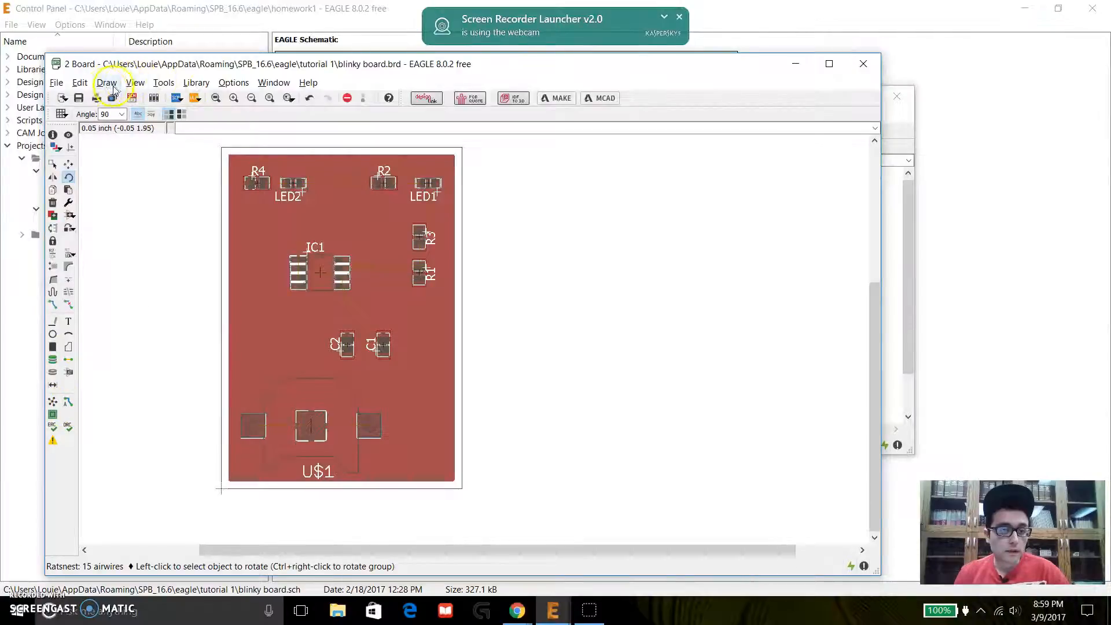
# Define the default net class with a width of 12 mil, a drill of 25 mil and a clearance of 10 mil.
pyautogui.click(80, 83)
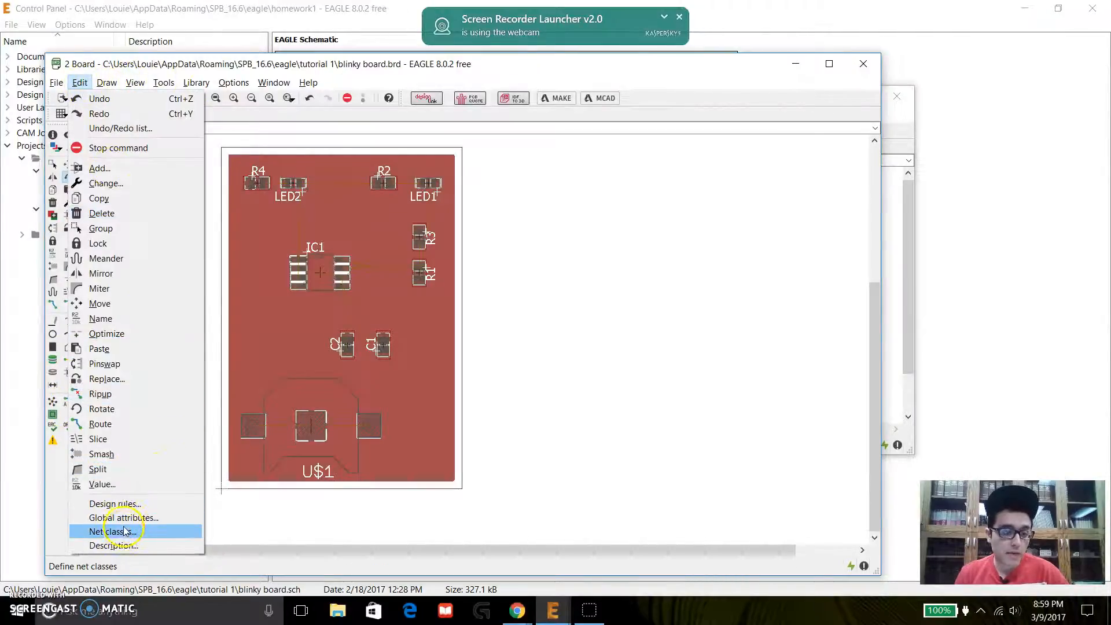
pyautogui.click(113, 531)
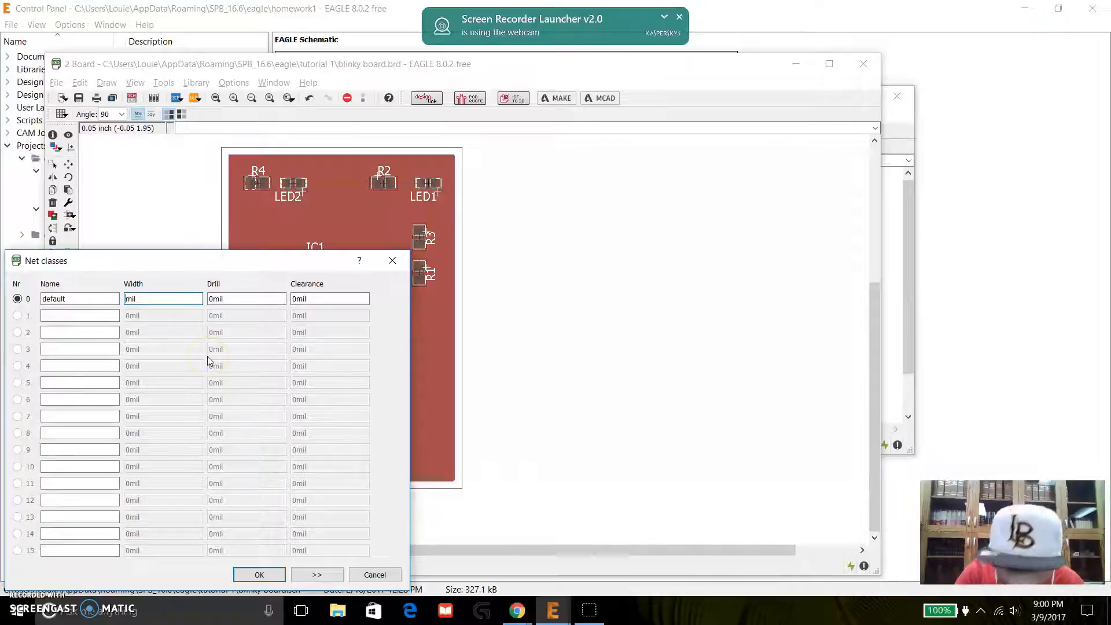
pyautogui.click(211, 296)
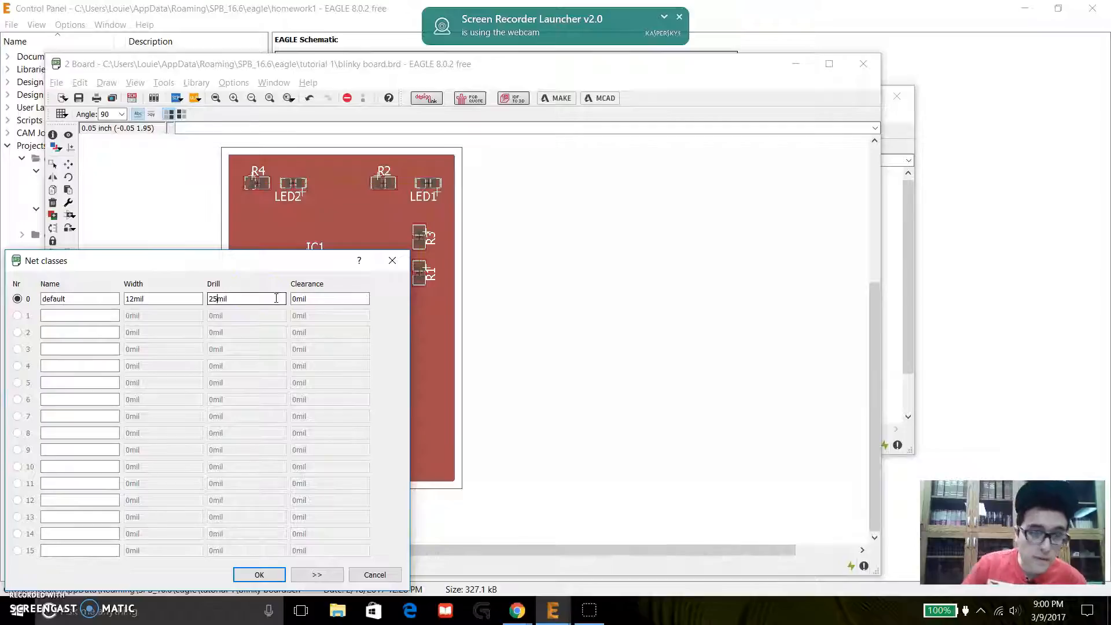
pyautogui.click(298, 299)
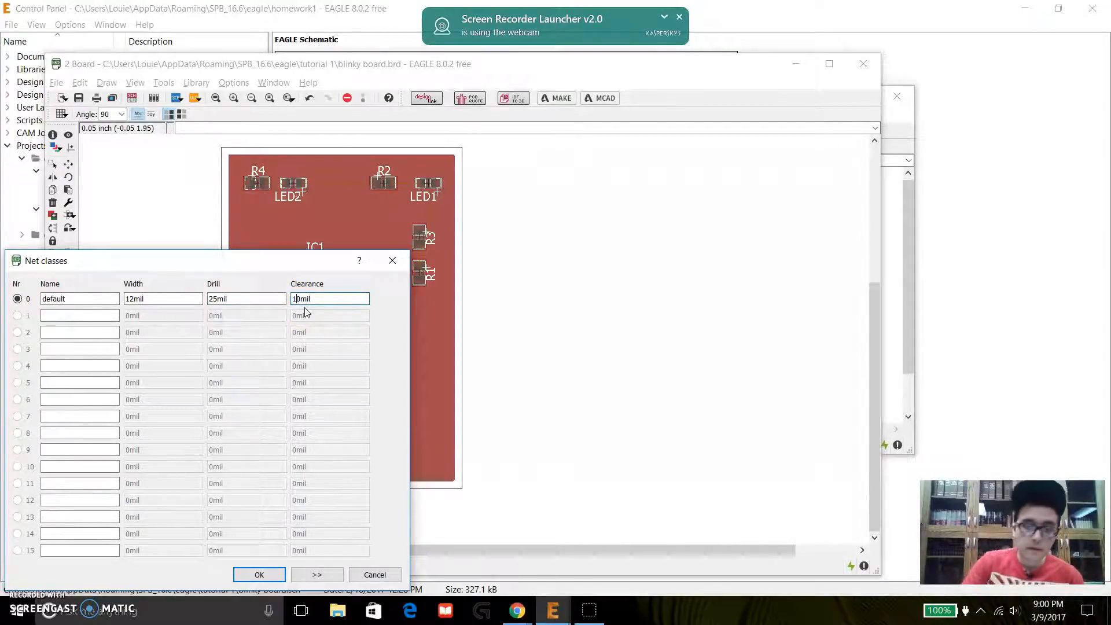
pyautogui.write('1')
pyautogui.click(357, 328)
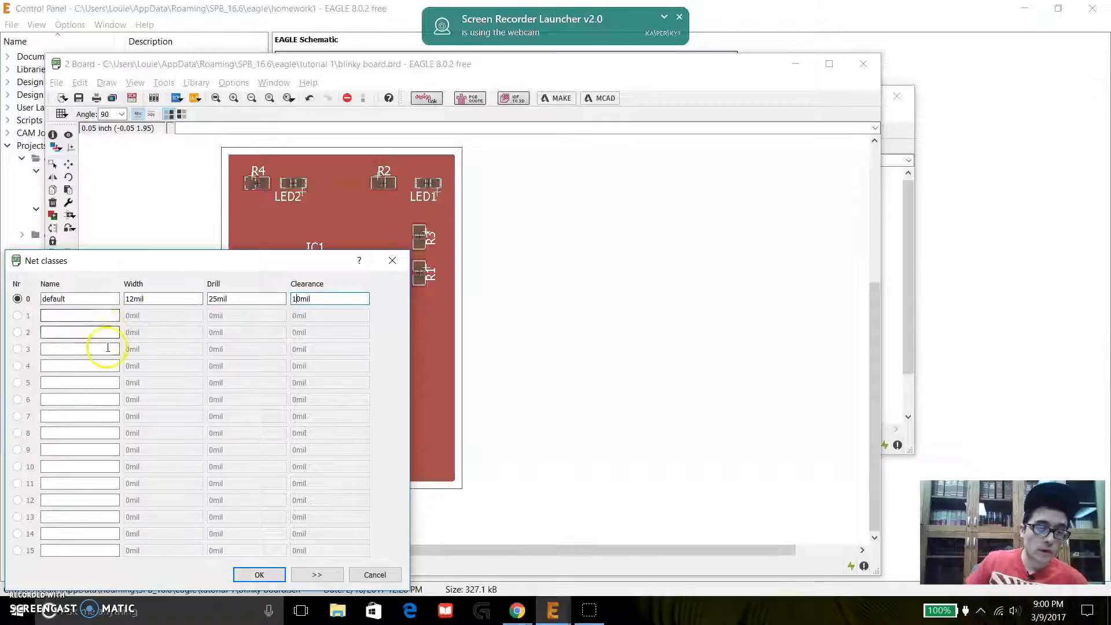
pyautogui.moveTo(139, 261); pyautogui.dragTo(134, 196)
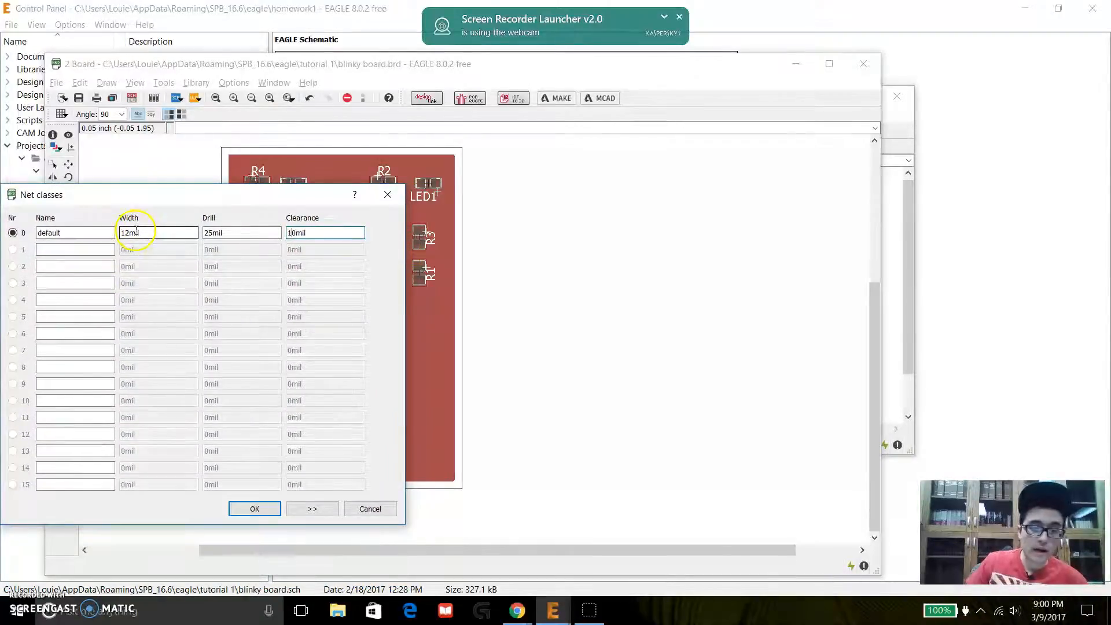
pyautogui.click(248, 509)
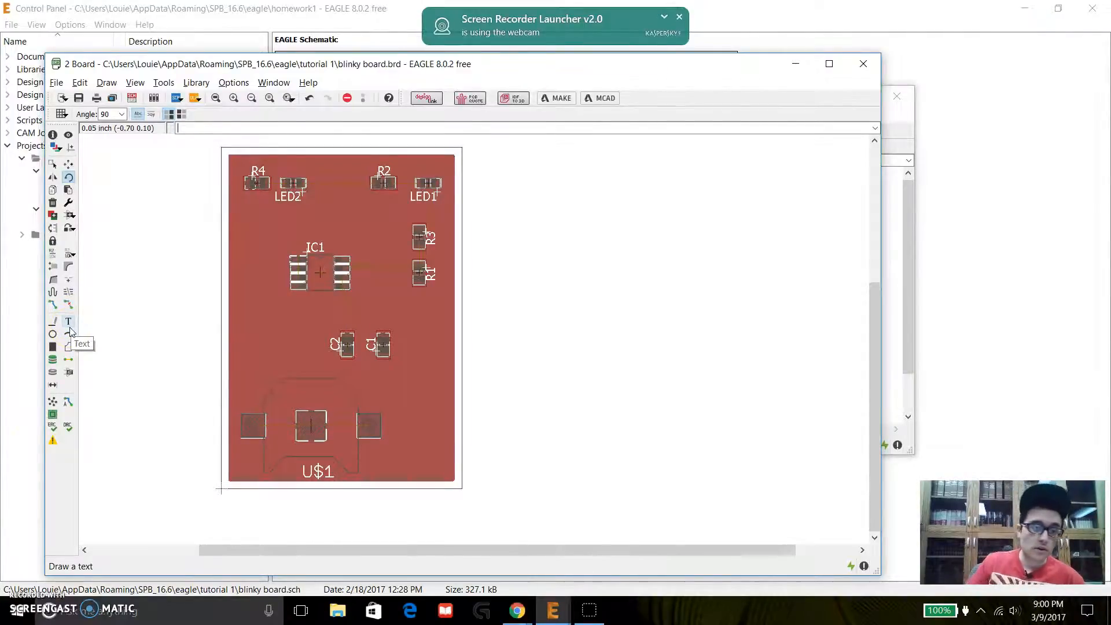
# Autoroute the board with low effort and automatic grid selection, keeping the TopRouter variant.
pyautogui.click(72, 351)
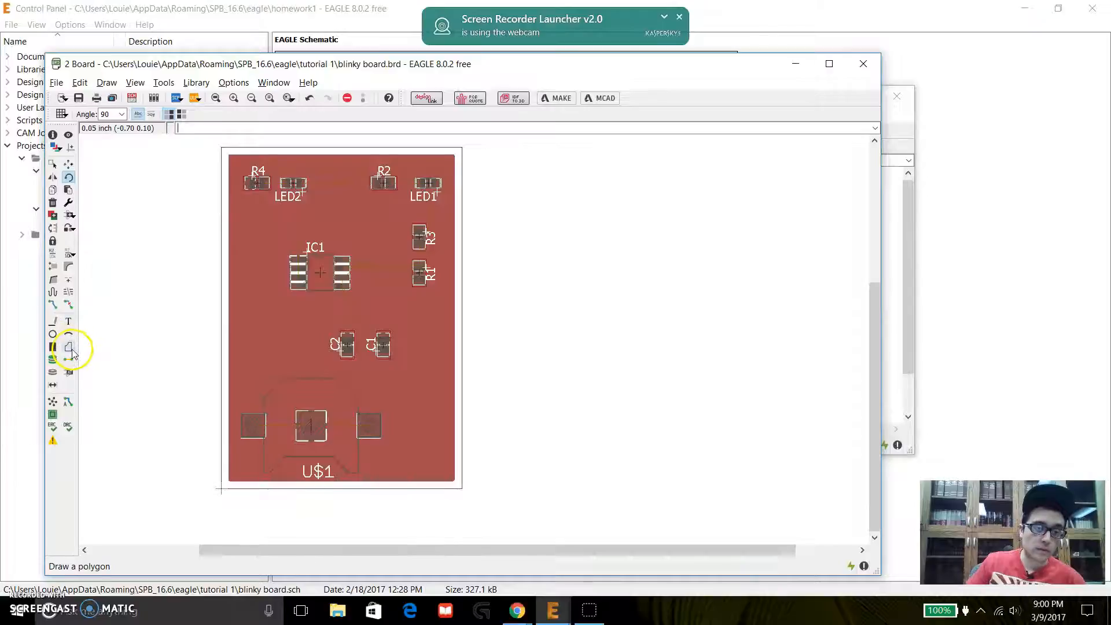
pyautogui.click(68, 403)
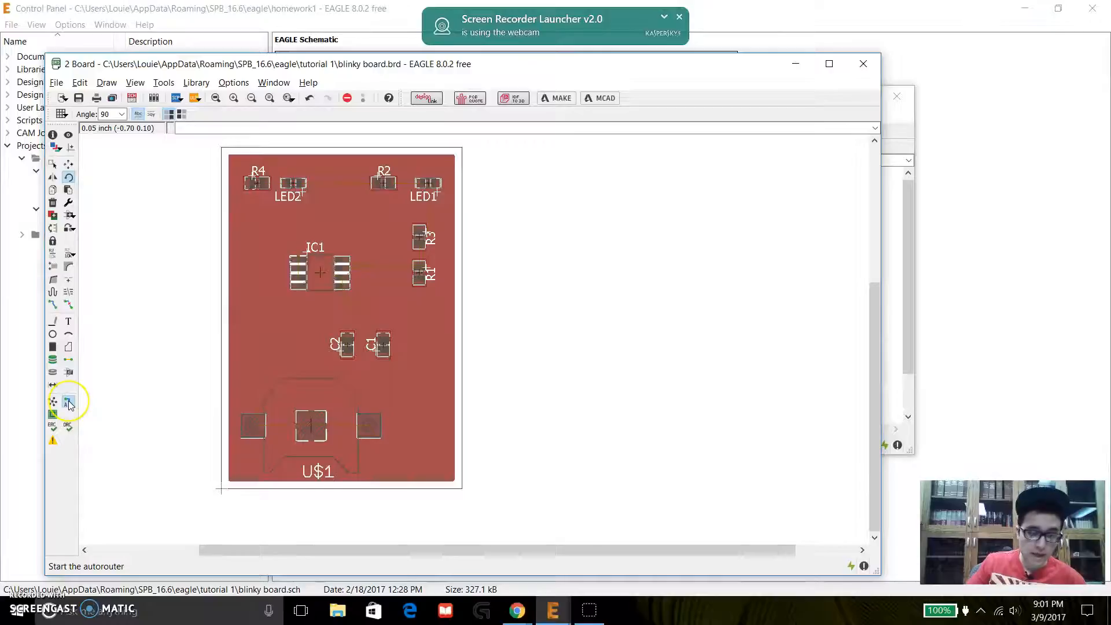
pyautogui.moveTo(87, 397); pyautogui.dragTo(89, 230)
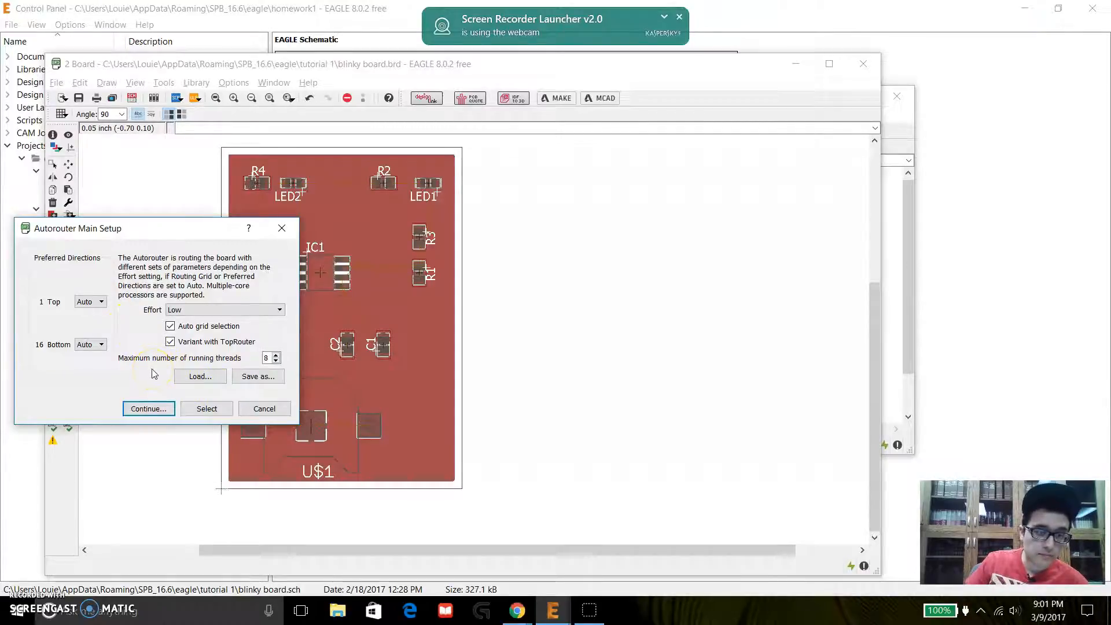
pyautogui.click(148, 407)
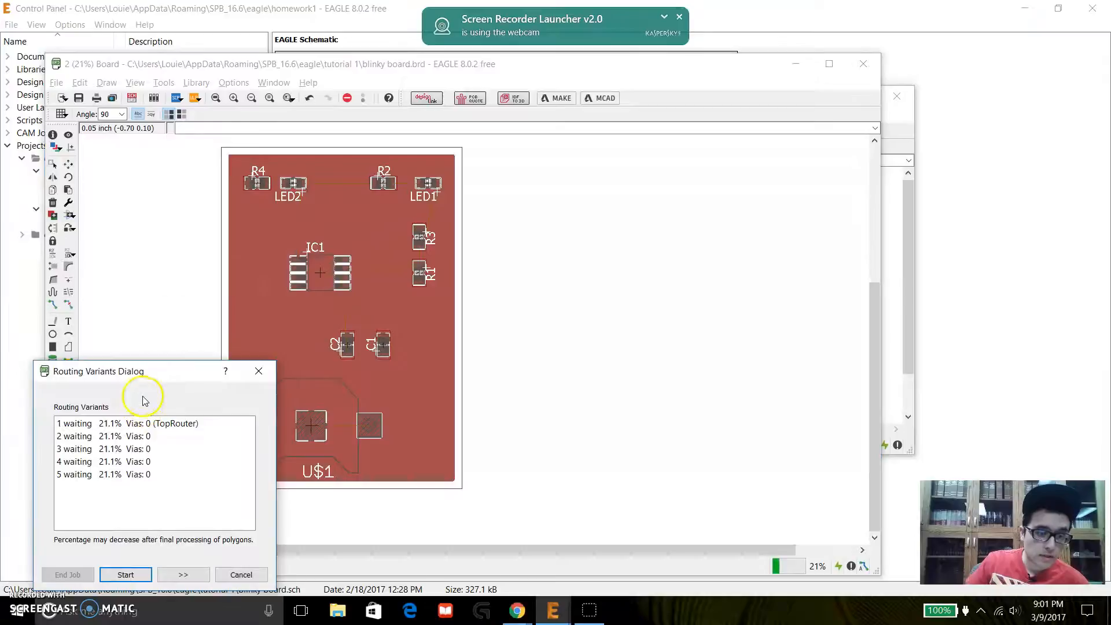
pyautogui.moveTo(139, 380); pyautogui.dragTo(134, 268)
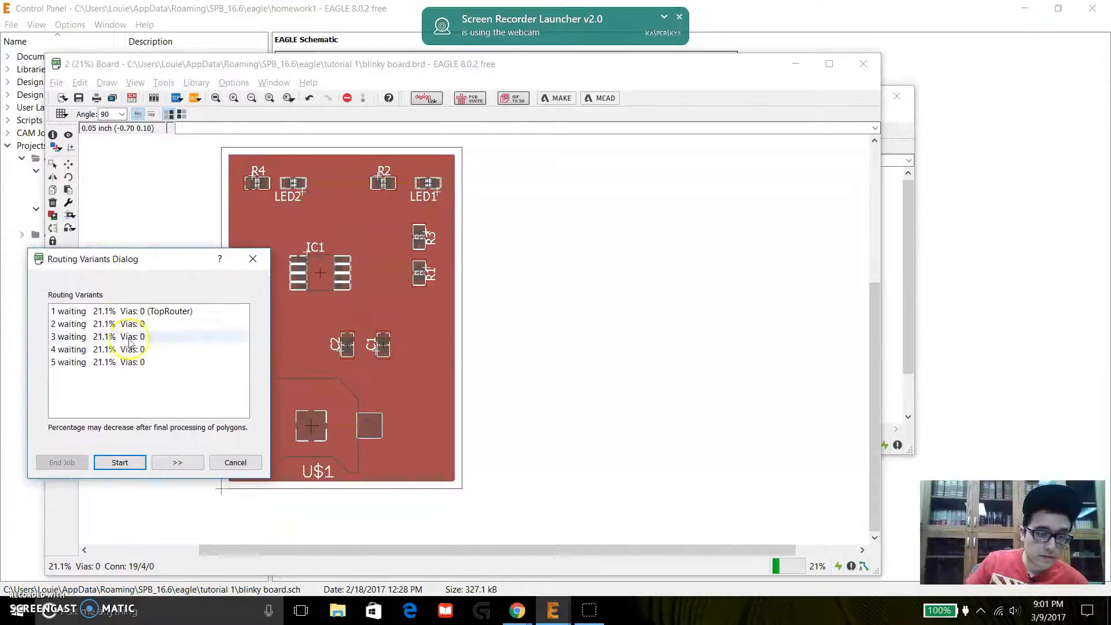
pyautogui.click(120, 463)
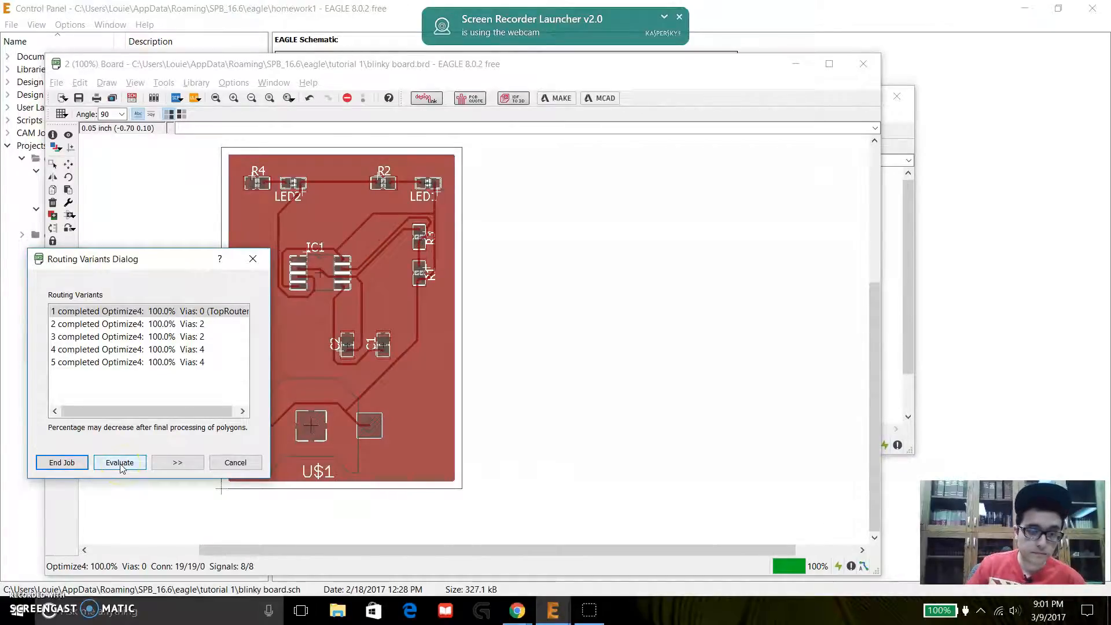
pyautogui.click(120, 466)
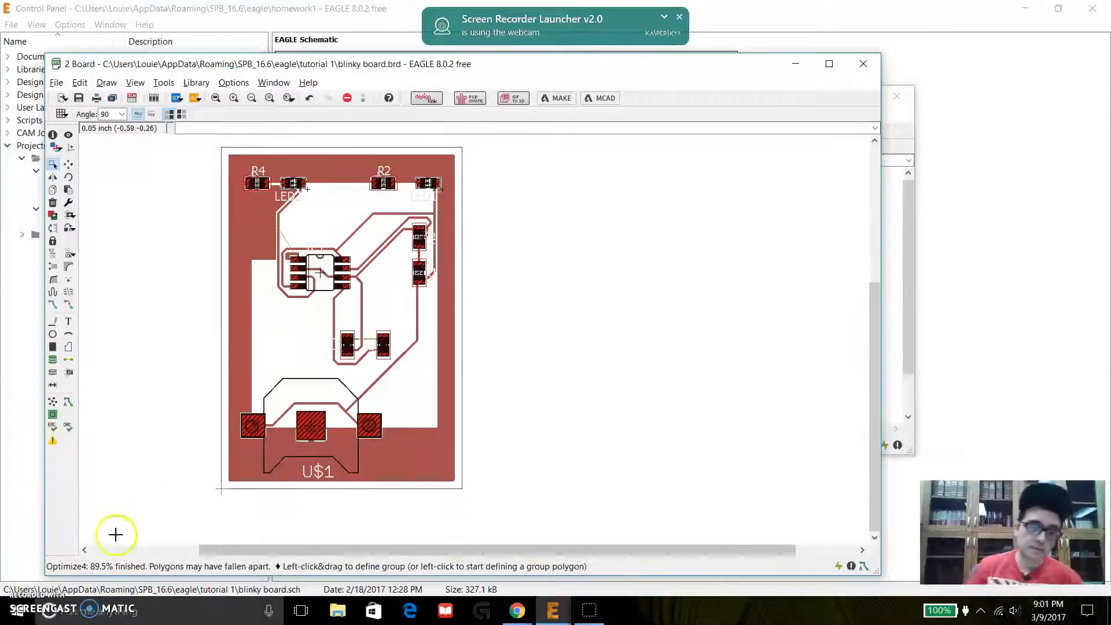
pyautogui.click(303, 249)
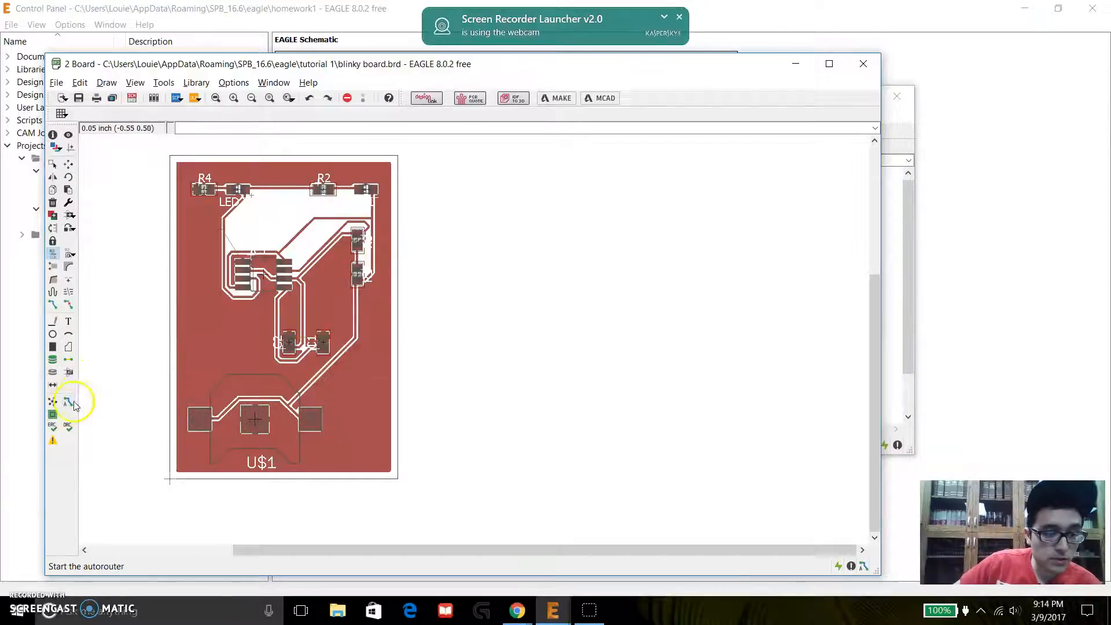
# Draw a closed rectangular polygon with width 0.016 on layer 16 Bottom around the board outline.
pyautogui.click(70, 347)
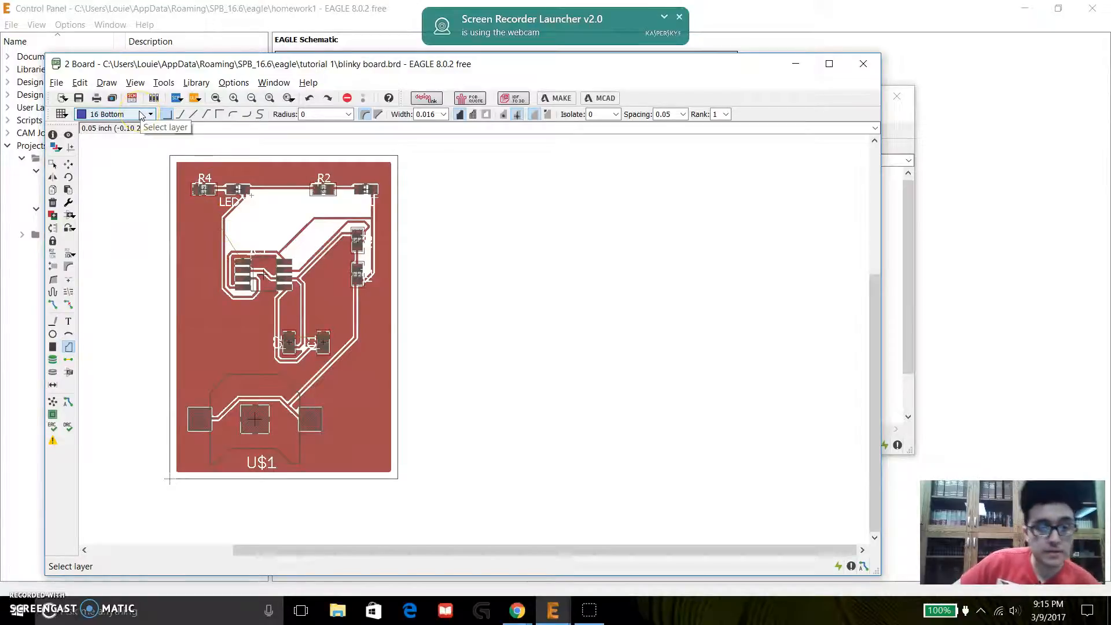
pyautogui.click(170, 158)
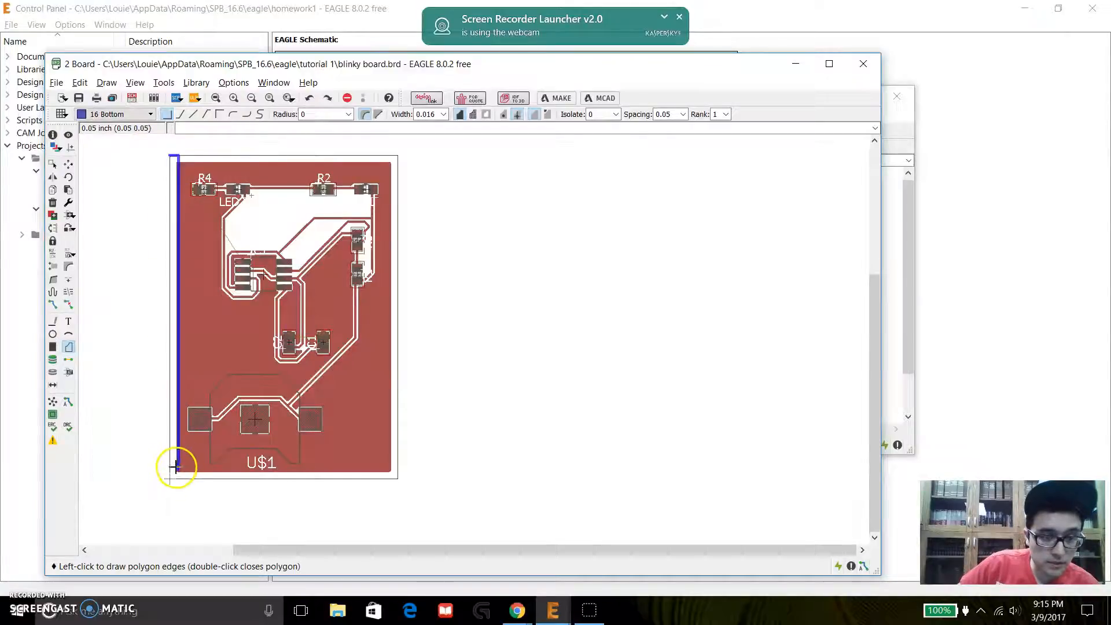
pyautogui.click(170, 477)
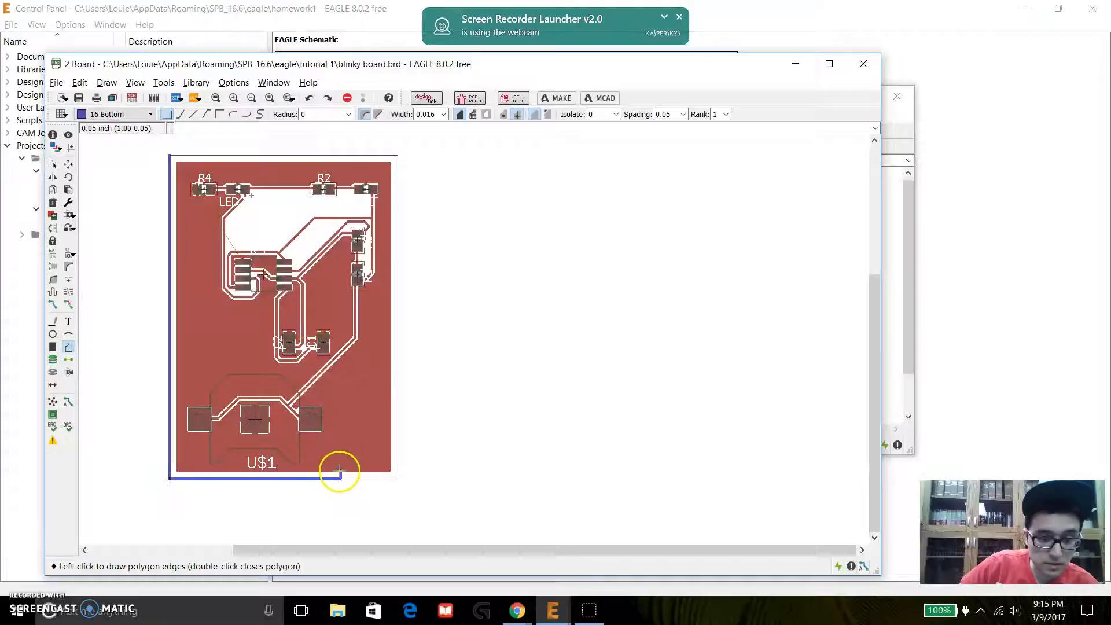
pyautogui.click(400, 478)
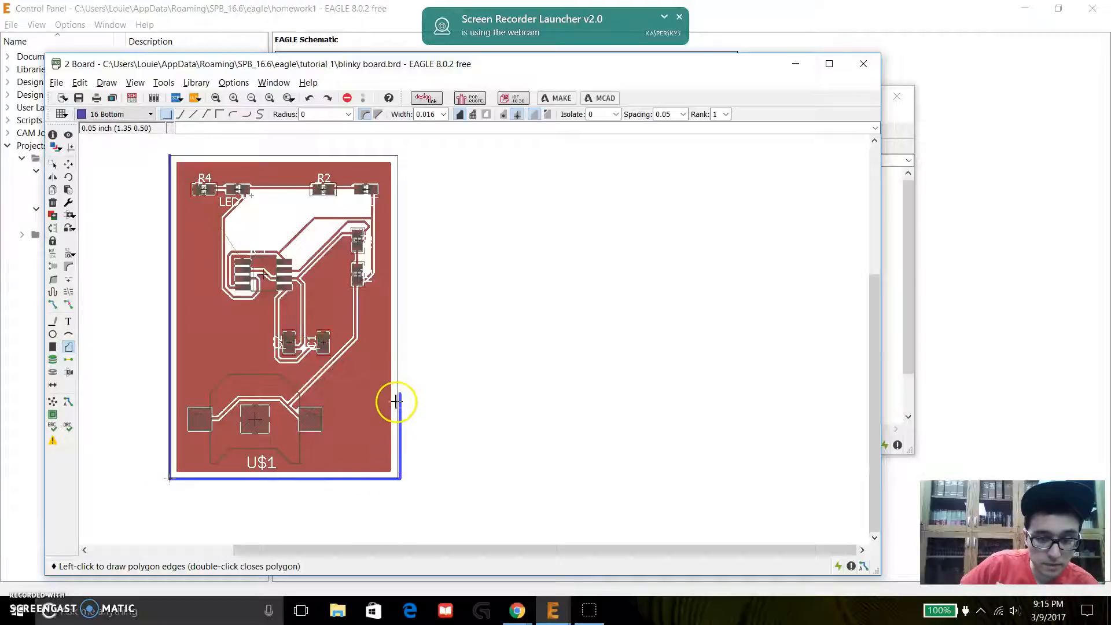
pyautogui.click(400, 154)
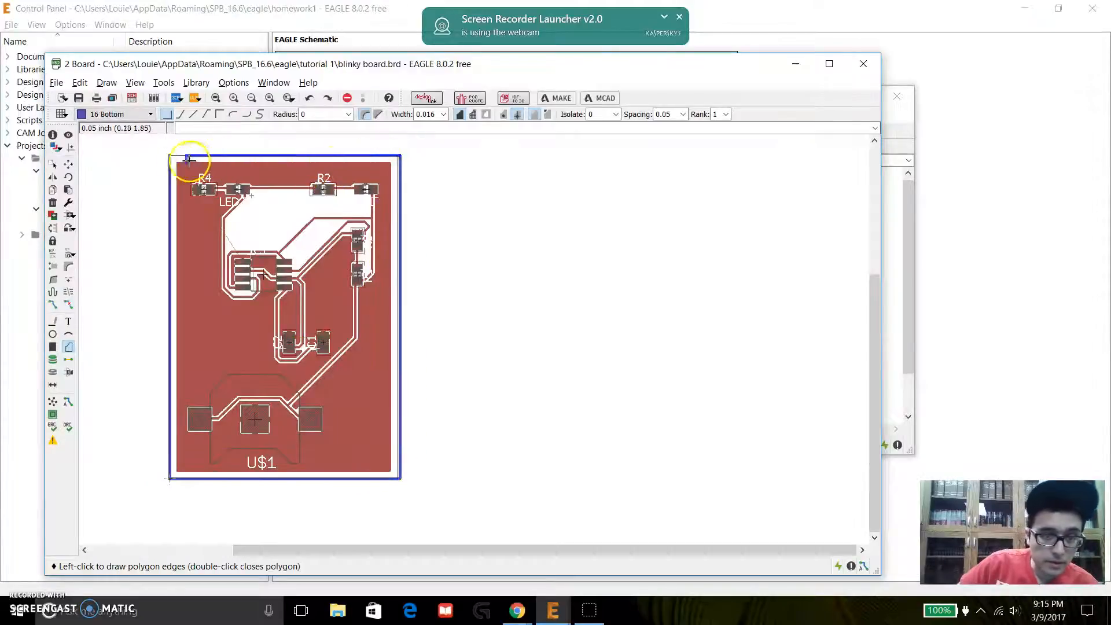
pyautogui.doubleClick(170, 155)
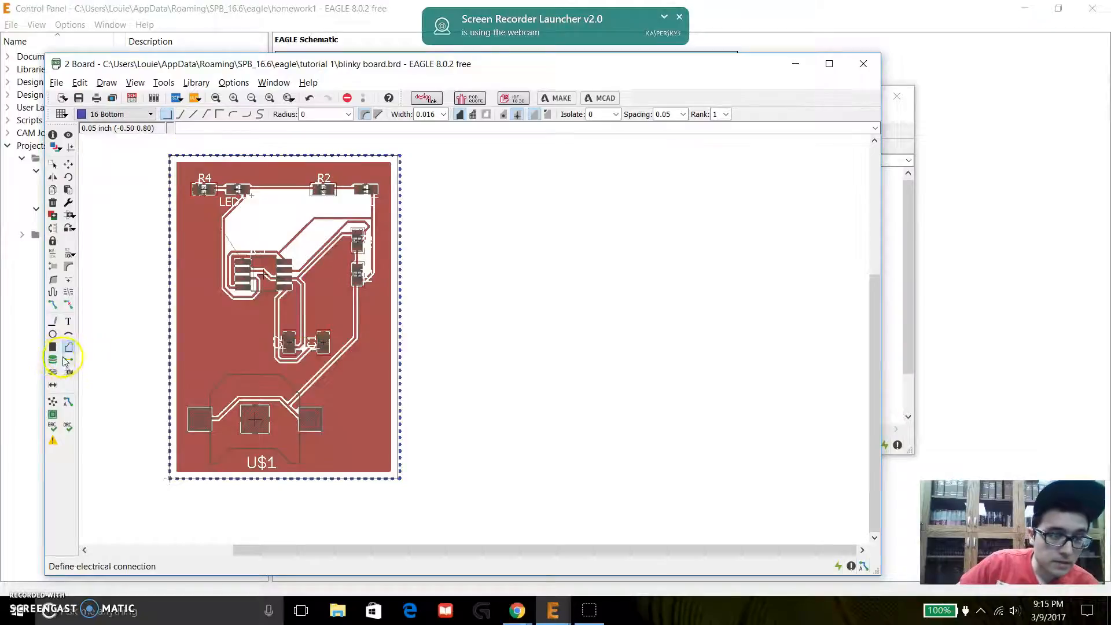
# Name the bottom-layer polygon GND and recalculate the ratsnest.
pyautogui.click(54, 258)
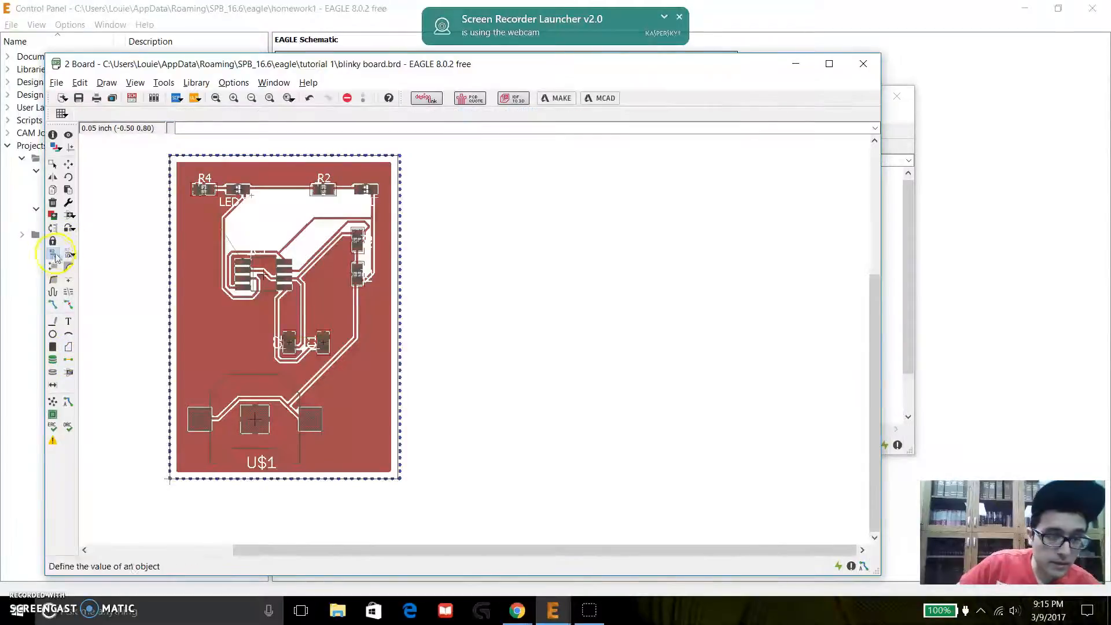
pyautogui.click(402, 239)
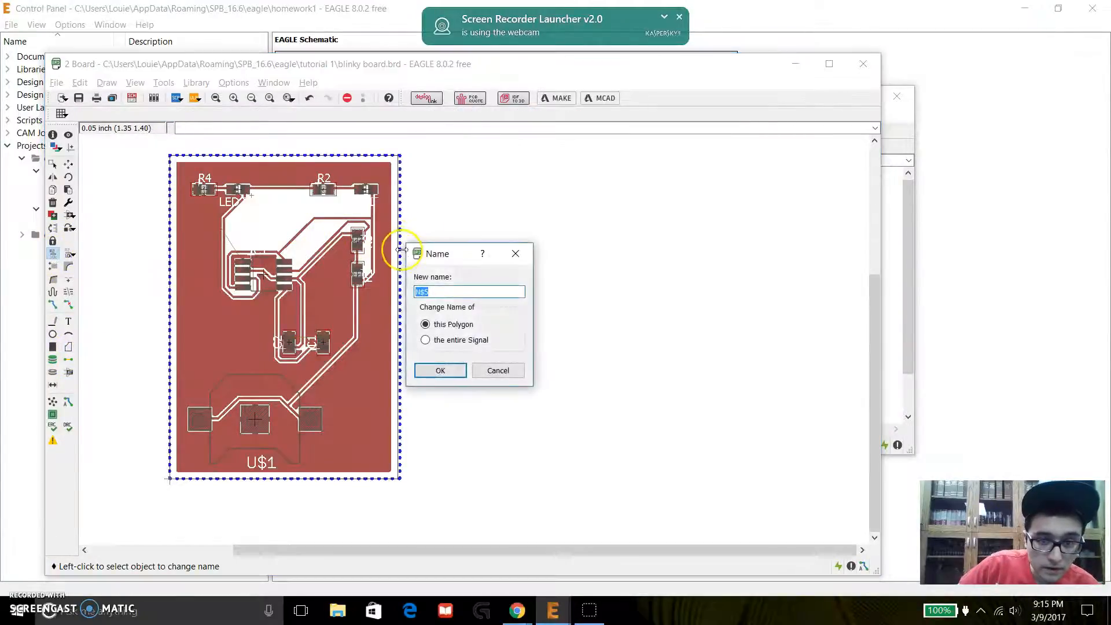
pyautogui.write('GND')
pyautogui.press('Return')
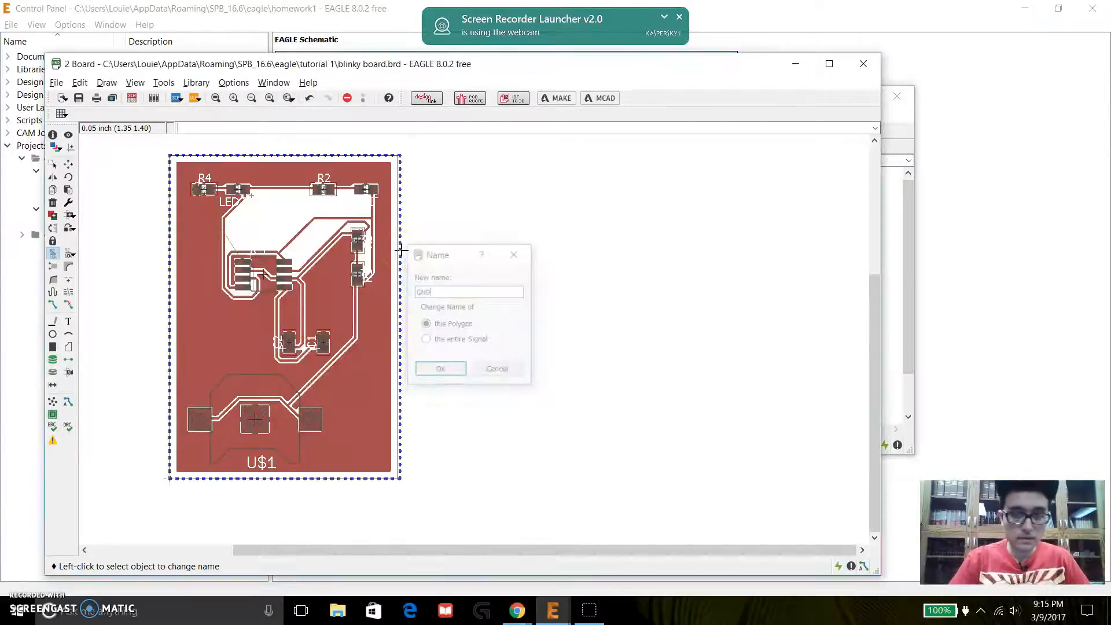
pyautogui.click(53, 403)
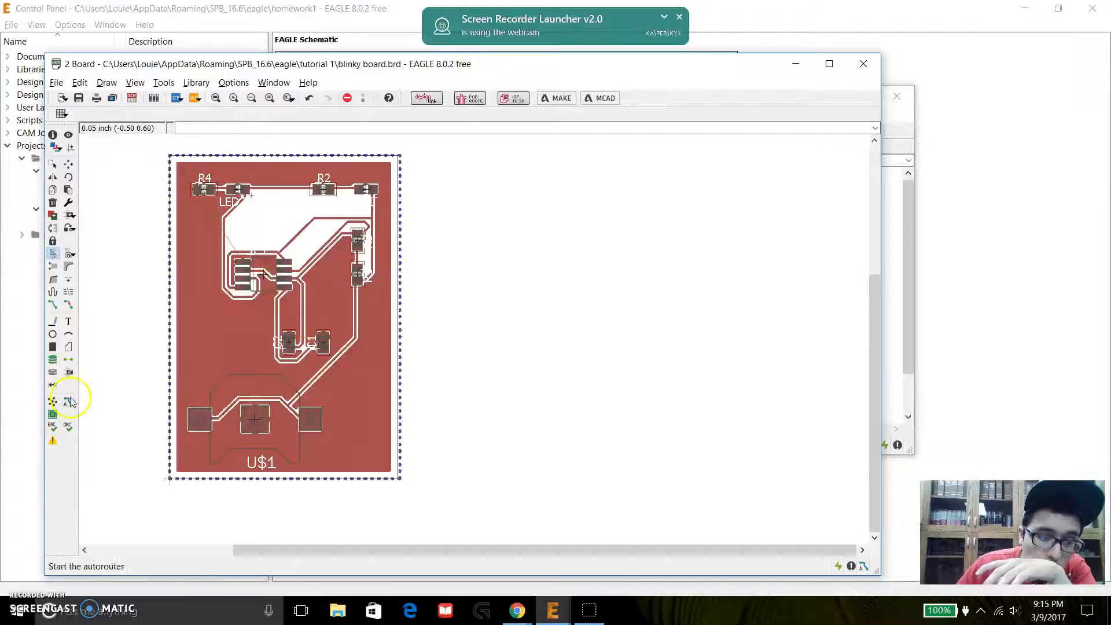
# Place a via named GND in the copper area to the left of IC1 and recalculate the ratsnest.
pyautogui.click(53, 360)
pyautogui.click(195, 249)
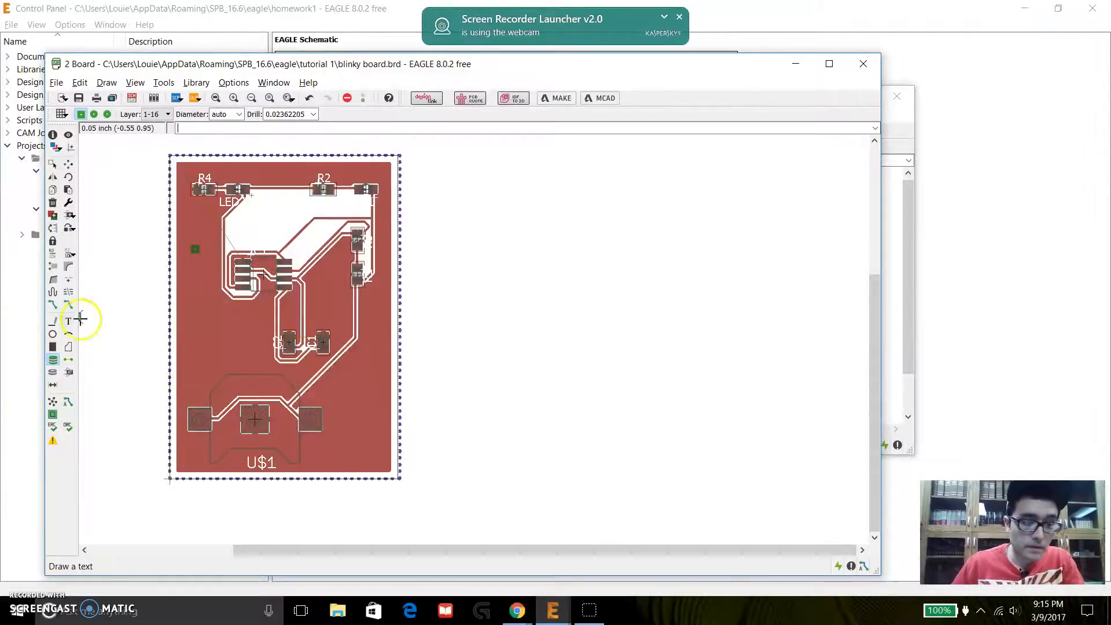
pyautogui.click(53, 256)
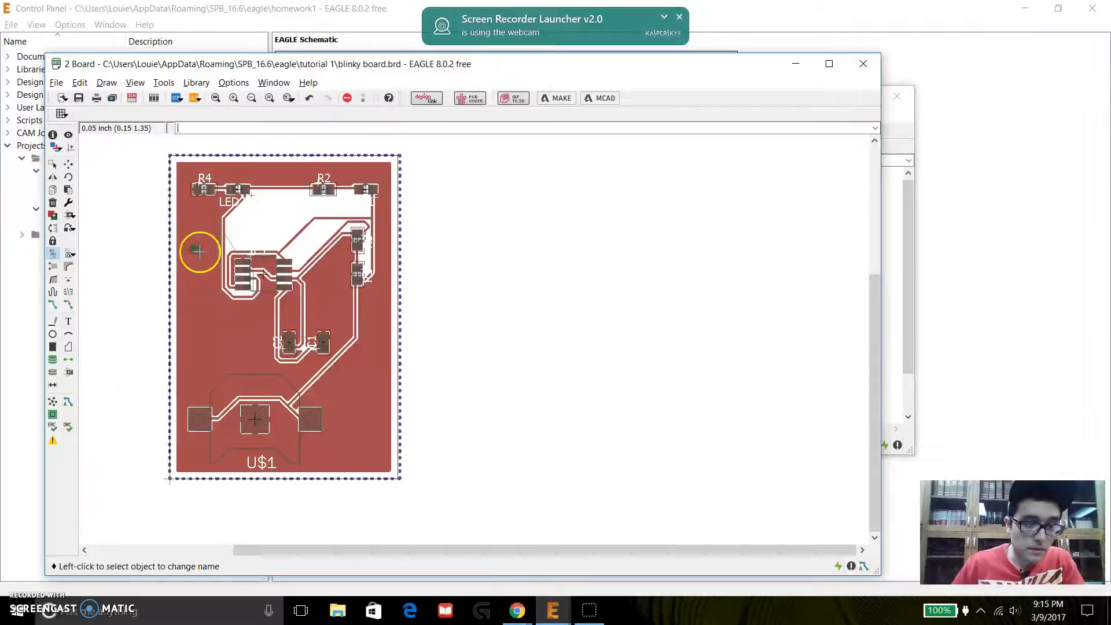
pyautogui.click(195, 249)
pyautogui.write('GN')
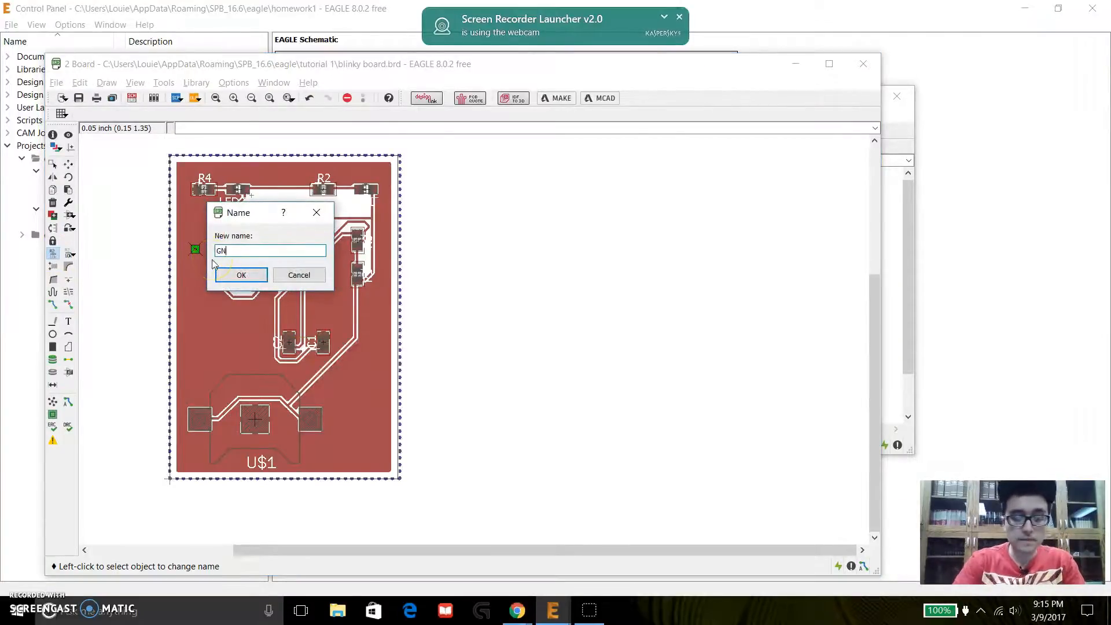
pyautogui.write('D')
pyautogui.press('Return')
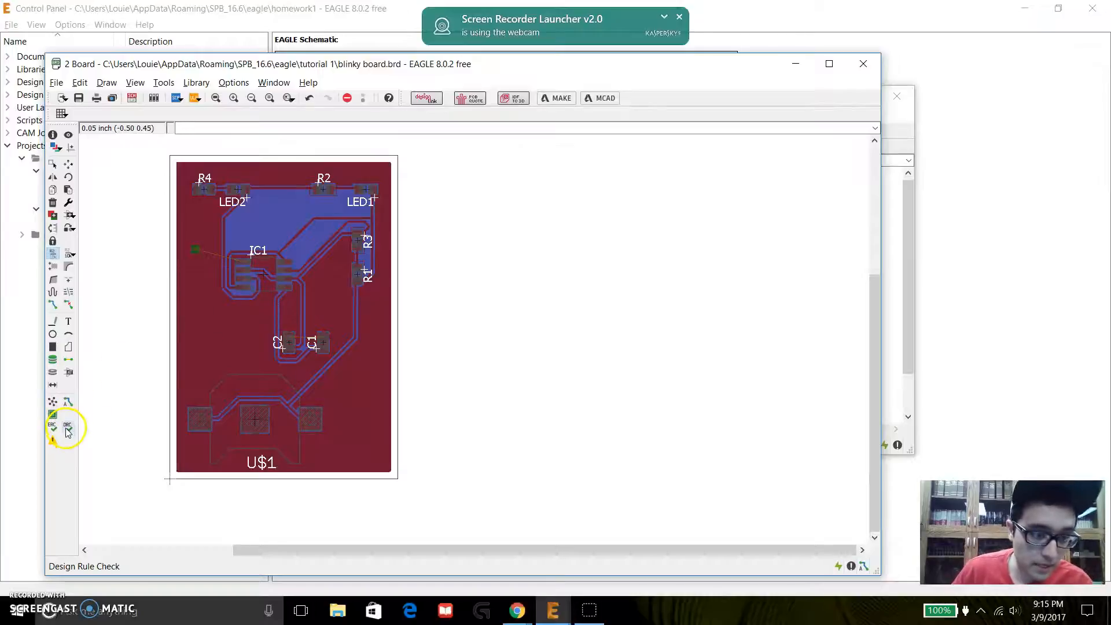
pyautogui.click(53, 402)
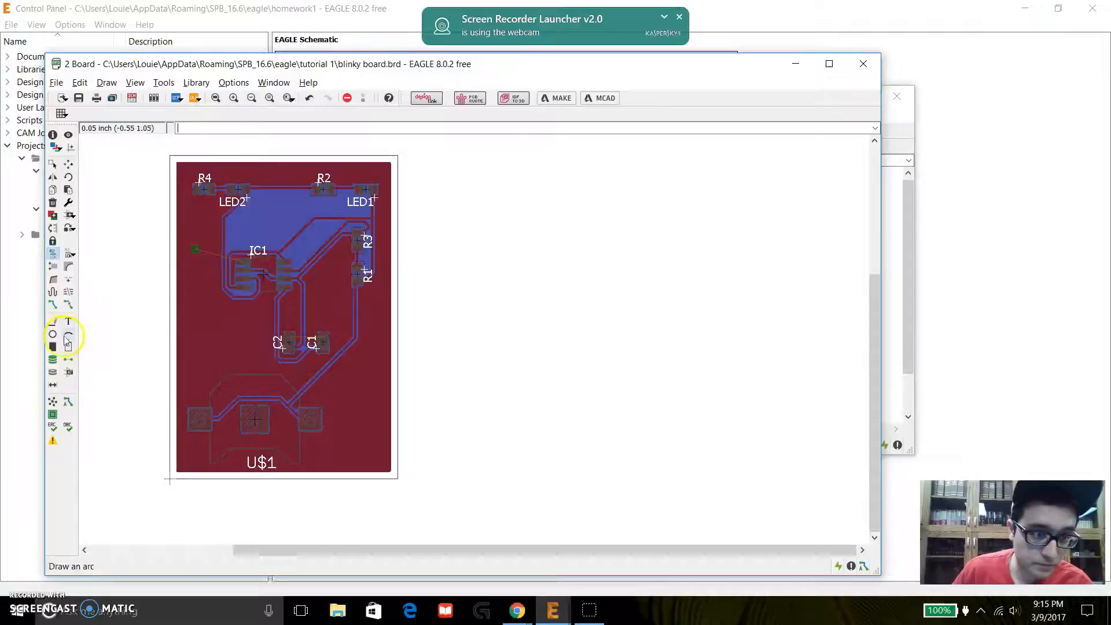
# Place three more vias: between LED2 and IC1's upper right, above C1, and to the left of R3.
pyautogui.click(52, 361)
pyautogui.click(281, 223)
pyautogui.click(324, 300)
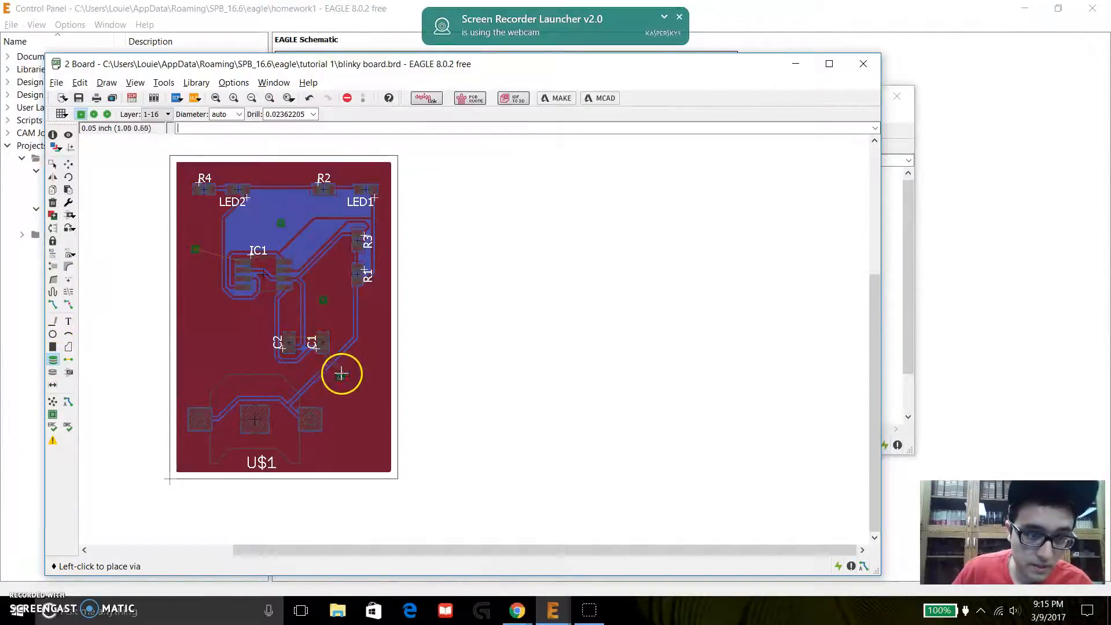
pyautogui.click(315, 240)
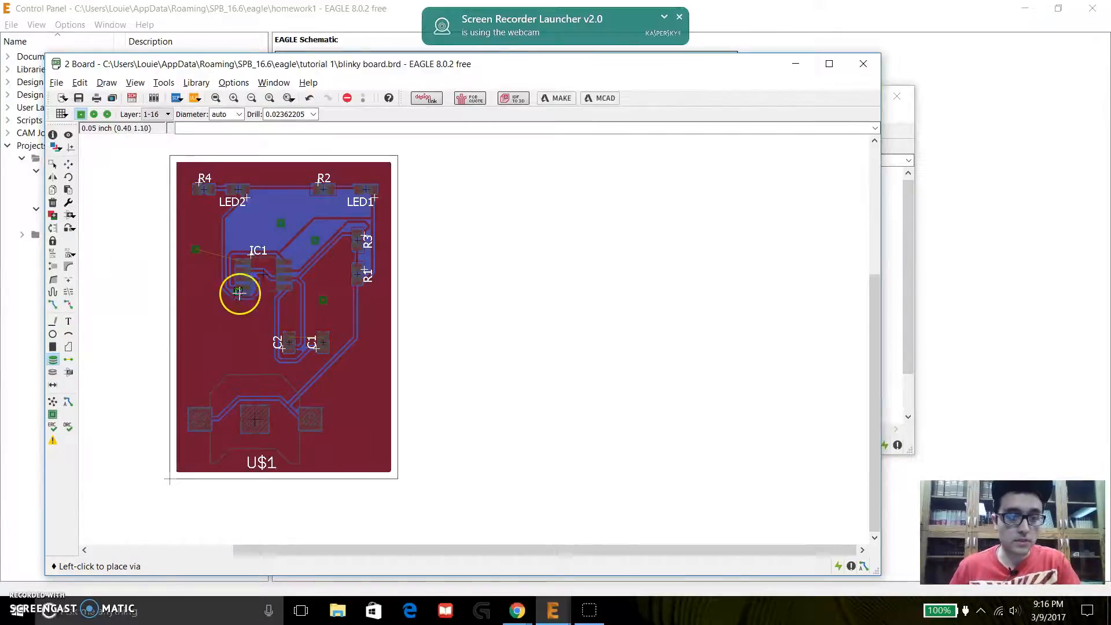
# Name the three remaining vias GND: between LED2 and IC1's upper right, to the left of R3, and above C1.
pyautogui.click(52, 253)
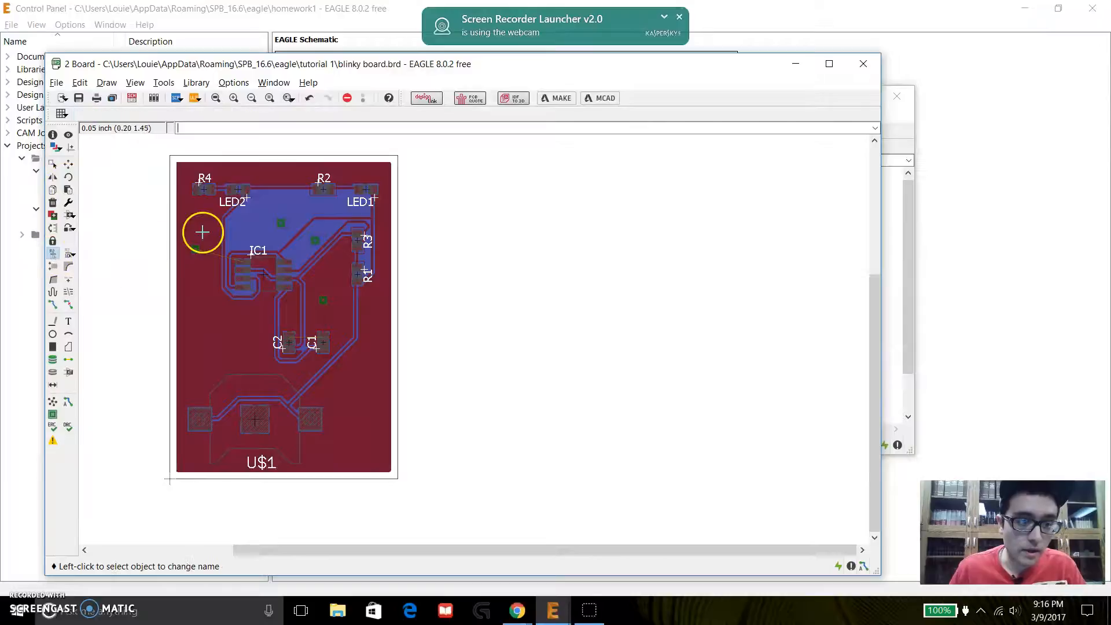
pyautogui.click(281, 225)
pyautogui.write('GND')
pyautogui.press('Return')
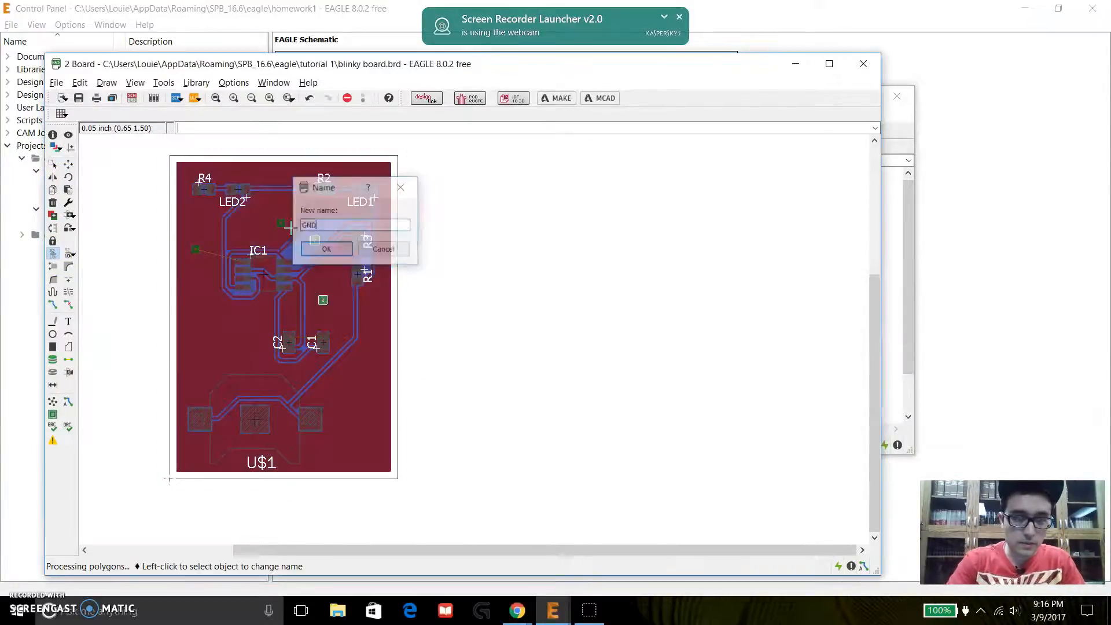
pyautogui.click(316, 241)
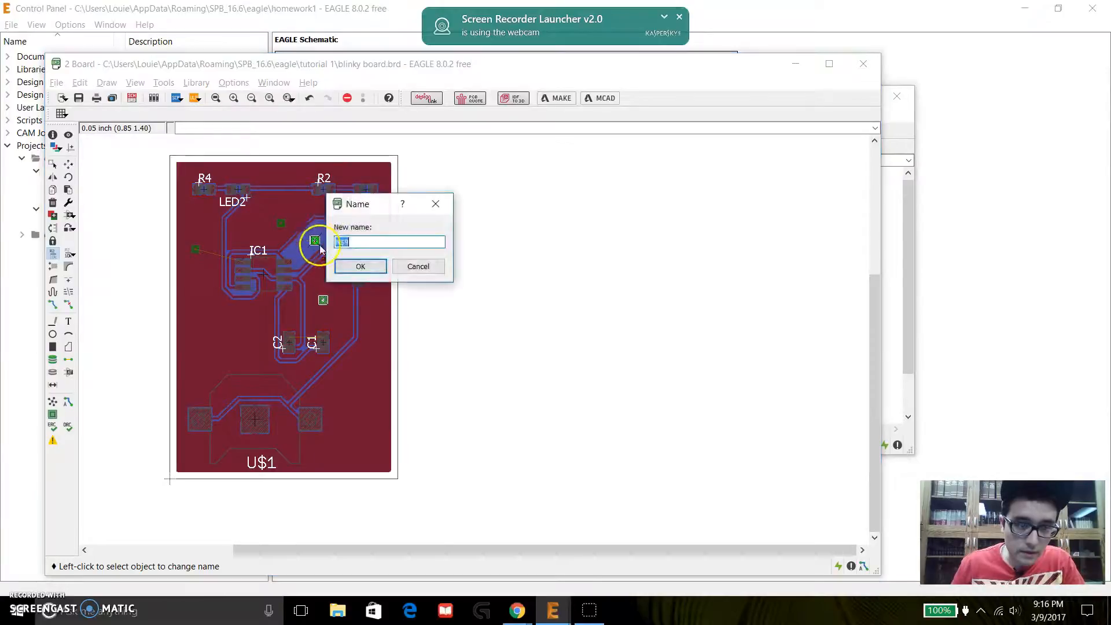
pyautogui.press('Return')
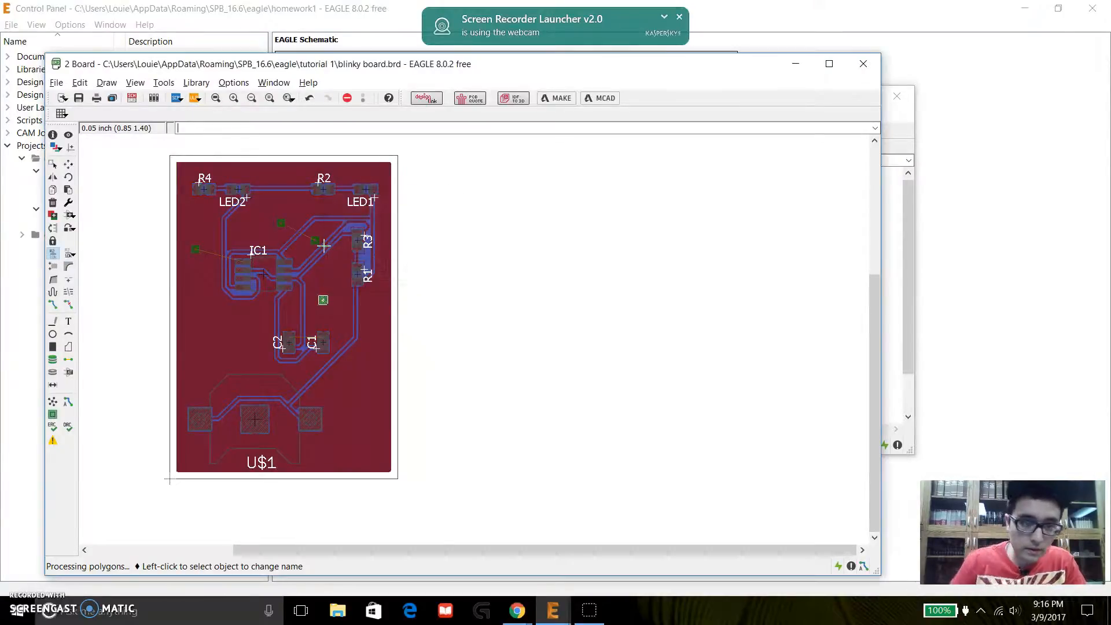
pyautogui.click(323, 301)
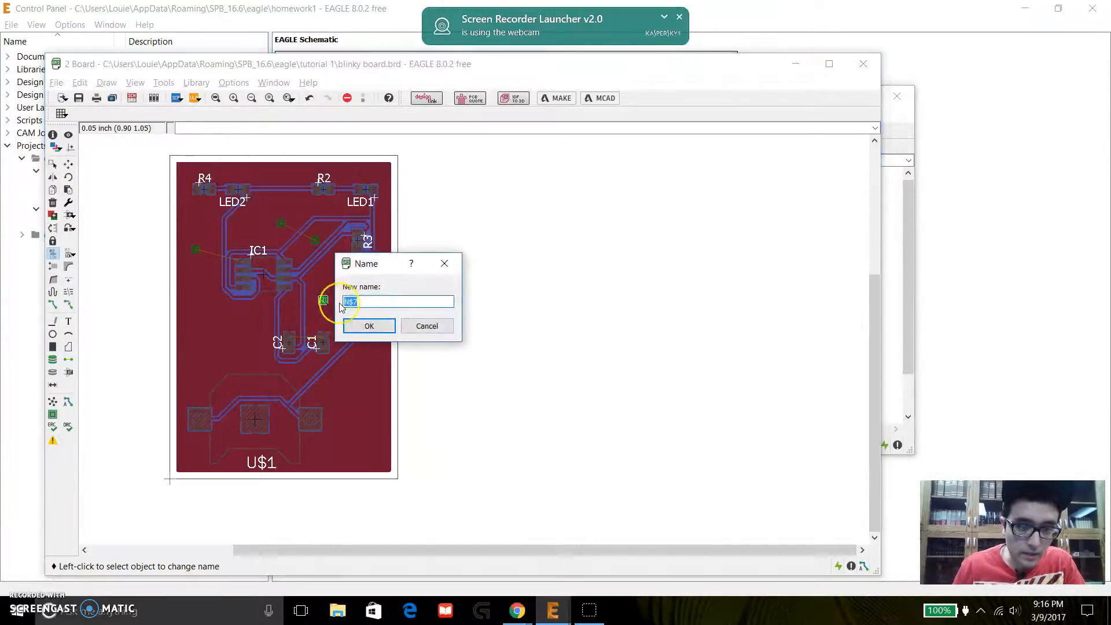
pyautogui.press('Return')
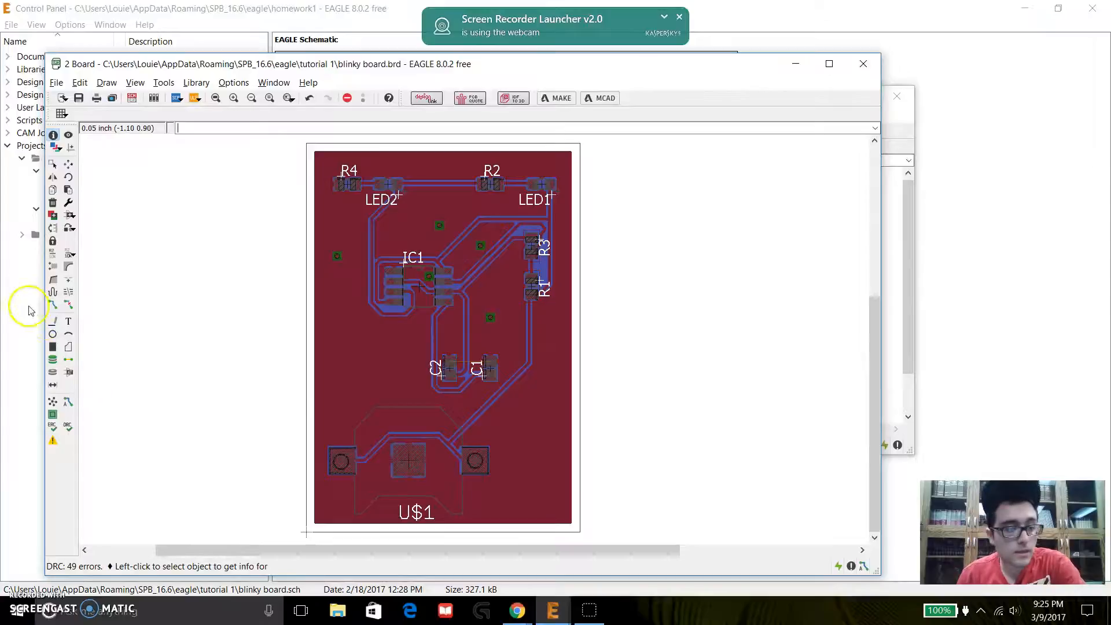
# Place a hole with a 0.0511811 drill at (1.2, 0.15) near the board's lower-right corner and recalculate the ratsnest.
pyautogui.click(53, 372)
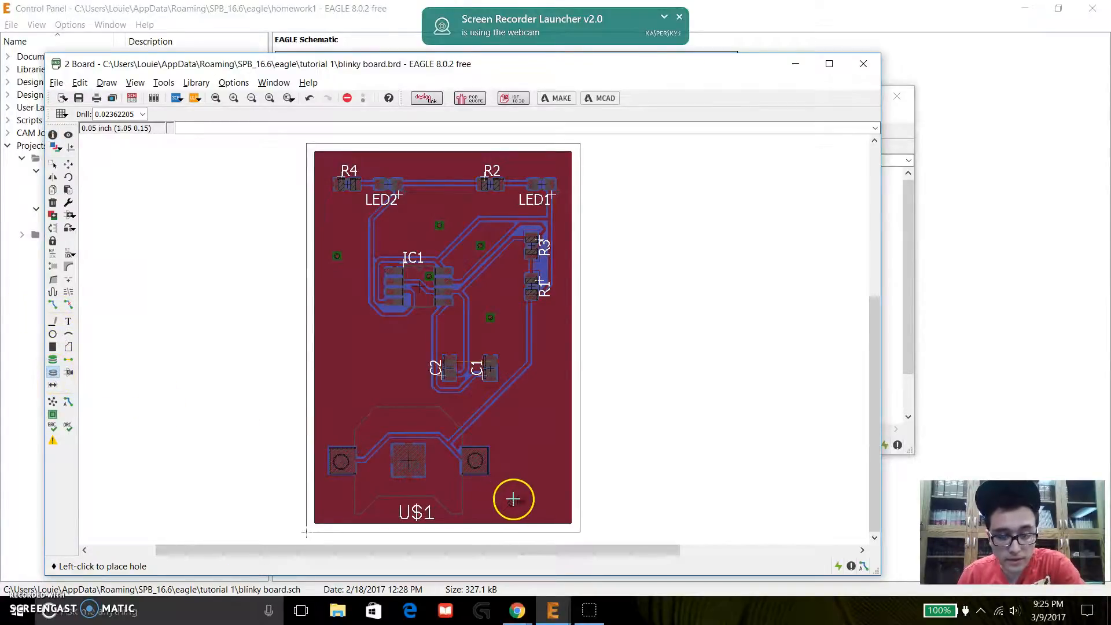
pyautogui.click(552, 502)
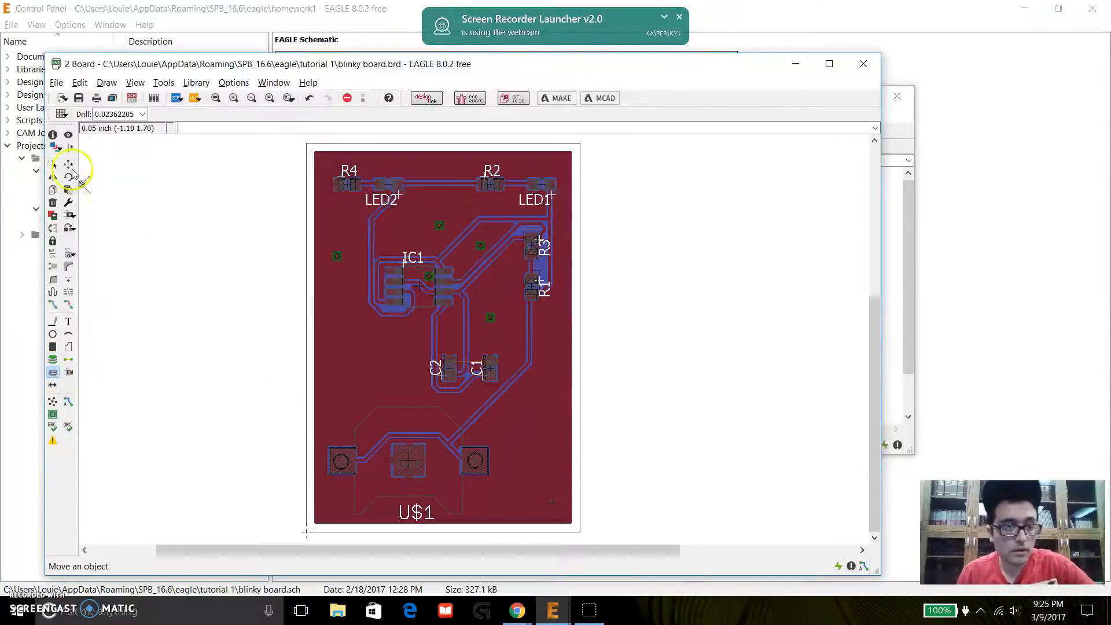
pyautogui.click(57, 143)
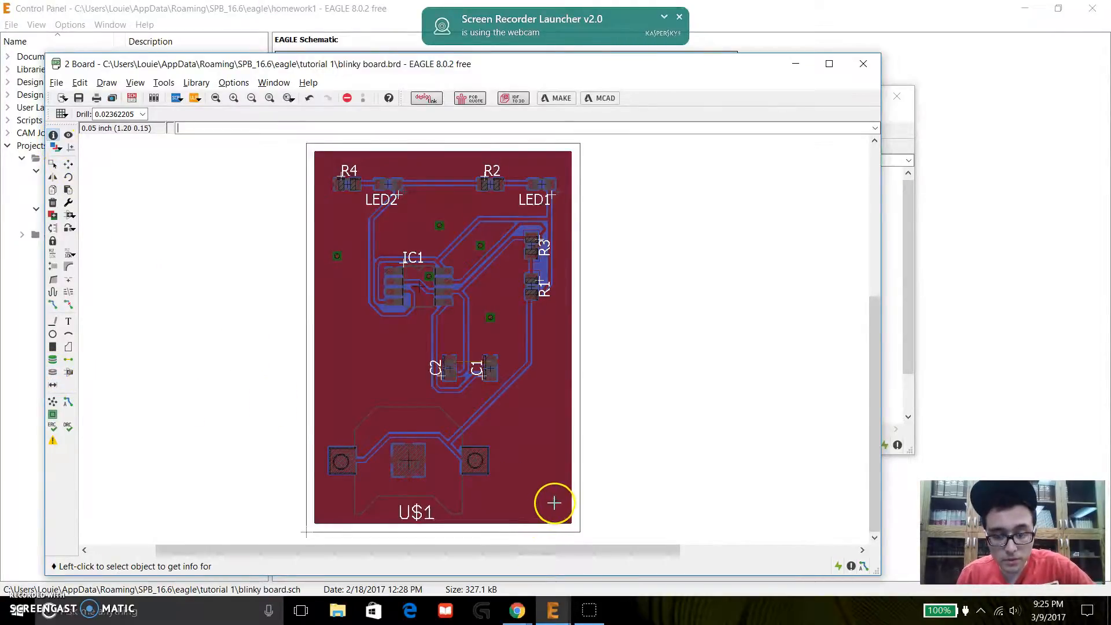
pyautogui.click(552, 502)
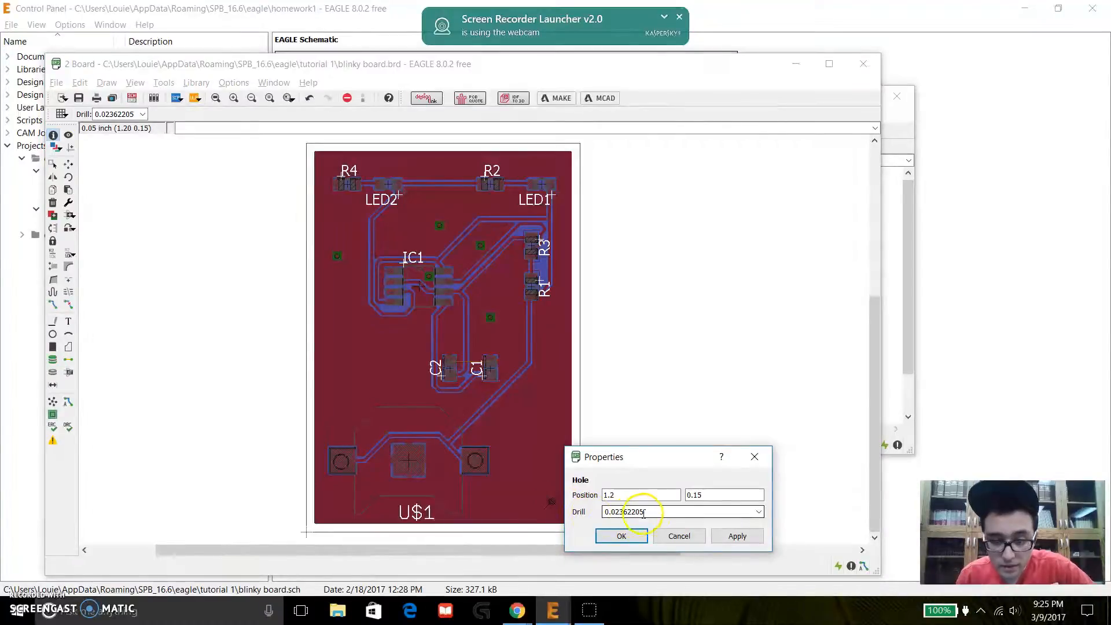
pyautogui.click(758, 511)
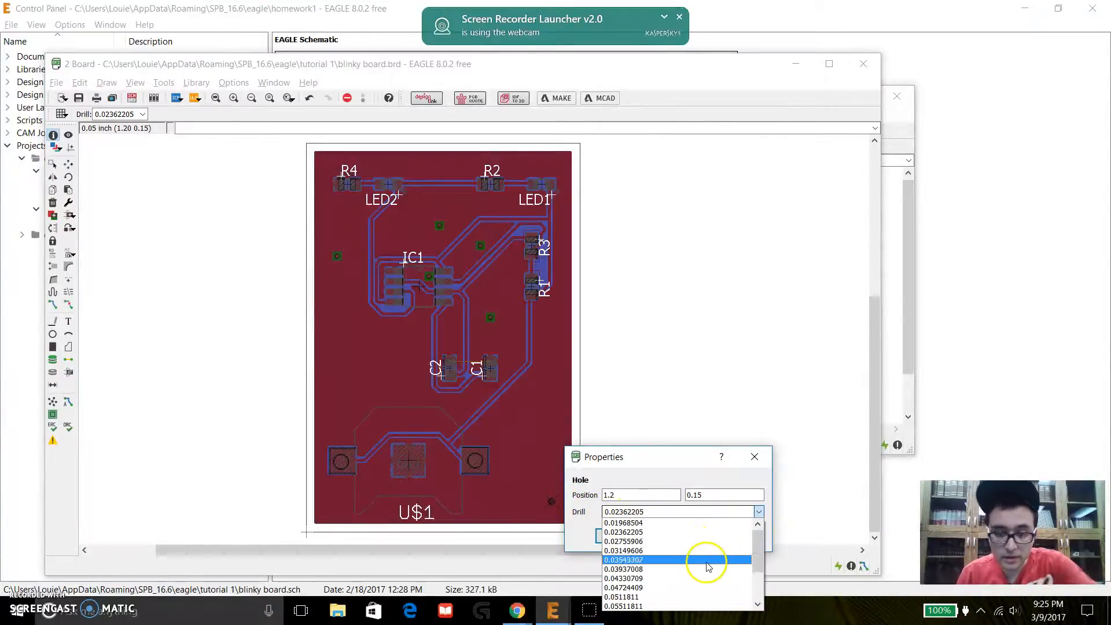
pyautogui.moveTo(755, 555); pyautogui.dragTo(755, 566)
pyautogui.click(658, 579)
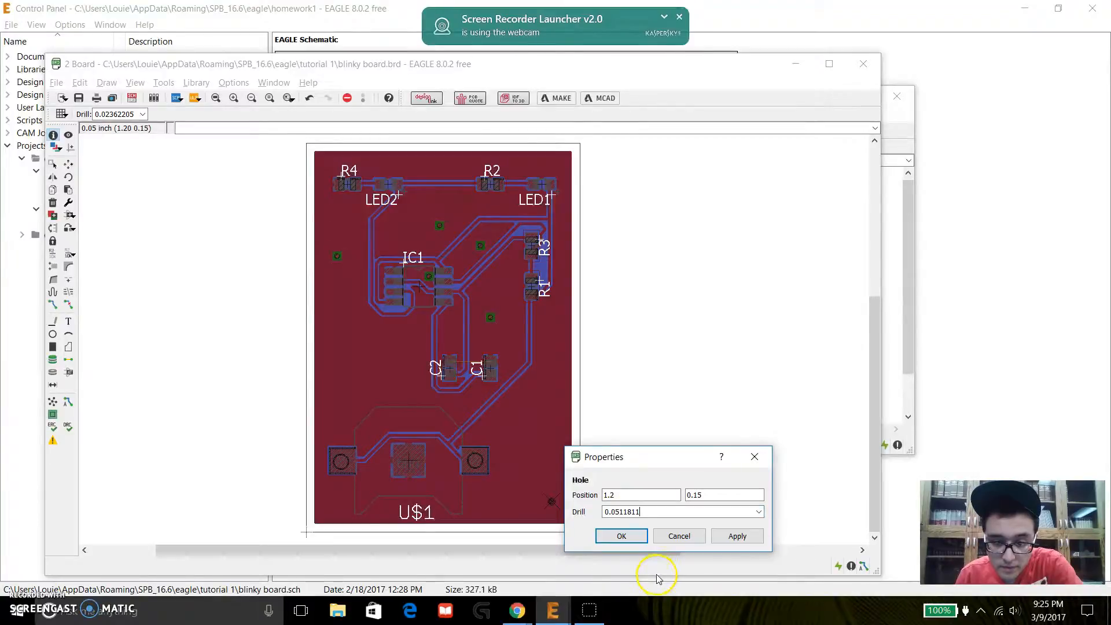
pyautogui.click(621, 537)
pyautogui.click(52, 404)
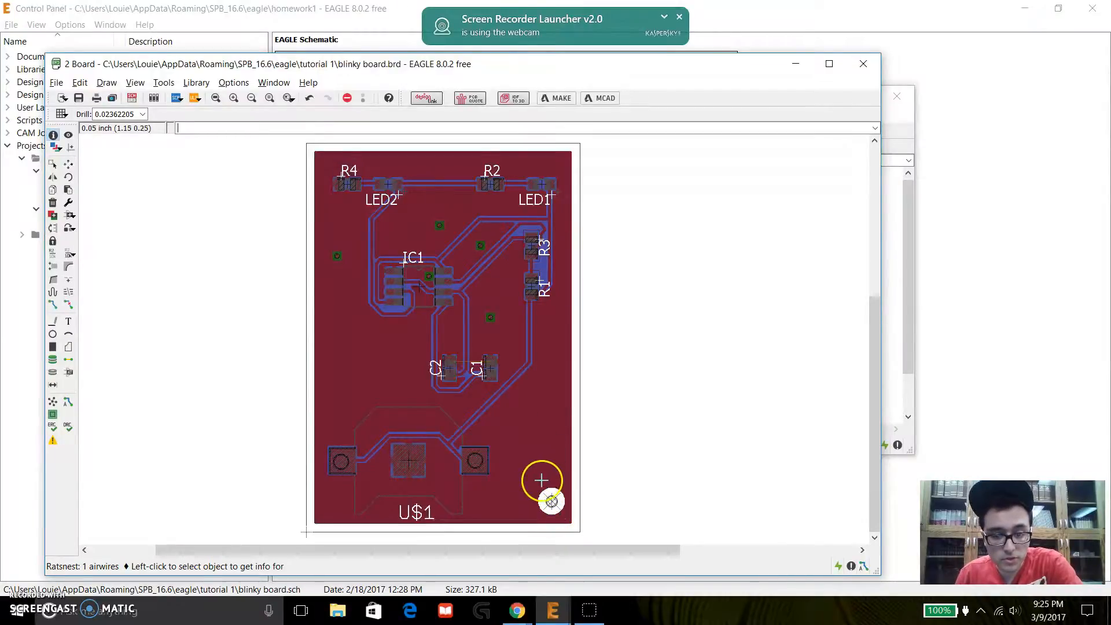
# Move the hole closer to the board's lower-right corner, to (1.25, 0.10), and recalculate the ratsnest.
pyautogui.click(68, 165)
pyautogui.click(552, 502)
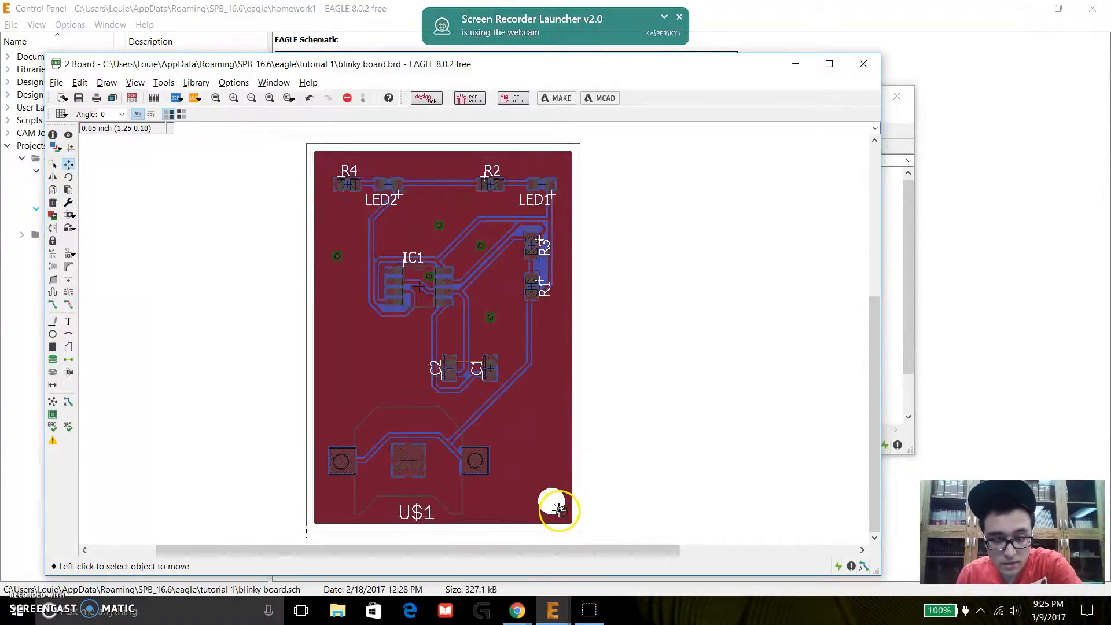
pyautogui.click(52, 402)
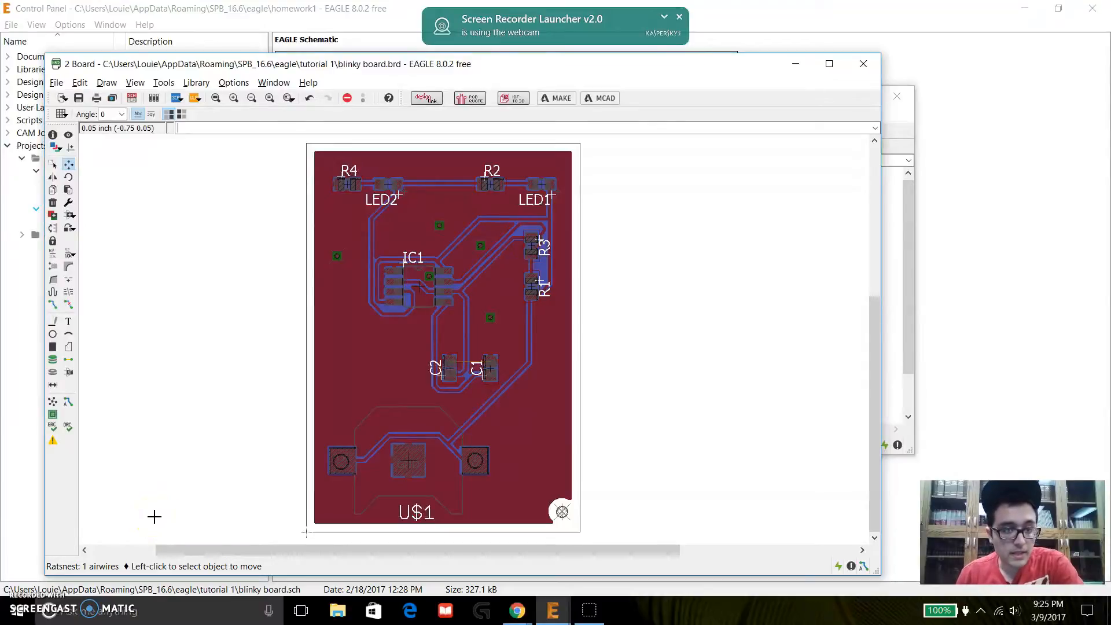
pyautogui.click(69, 323)
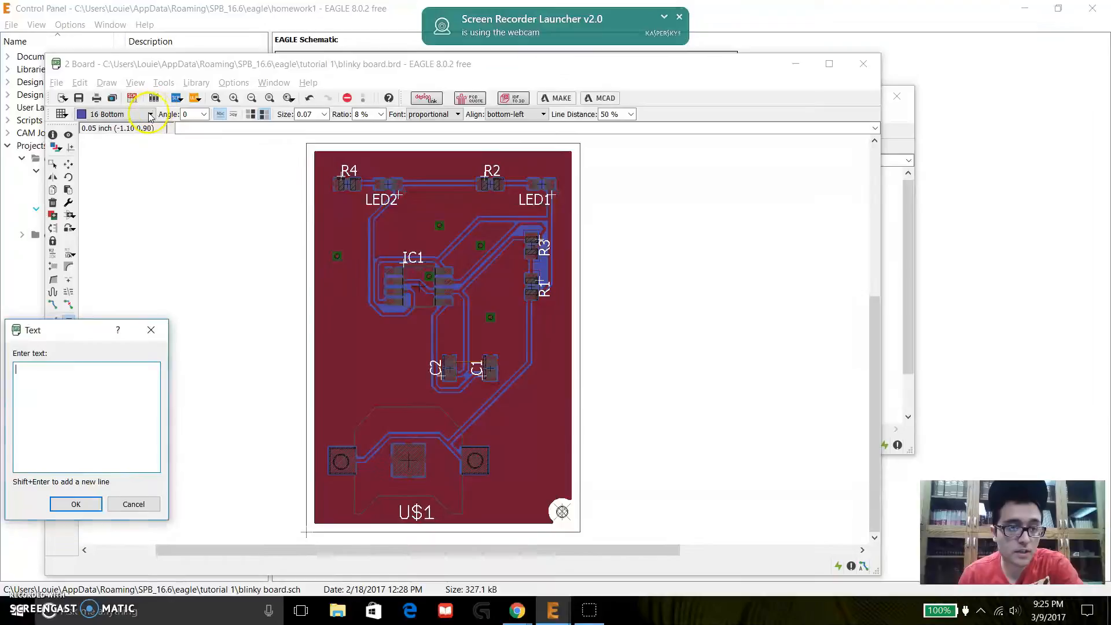
pyautogui.click(150, 330)
pyautogui.click(150, 114)
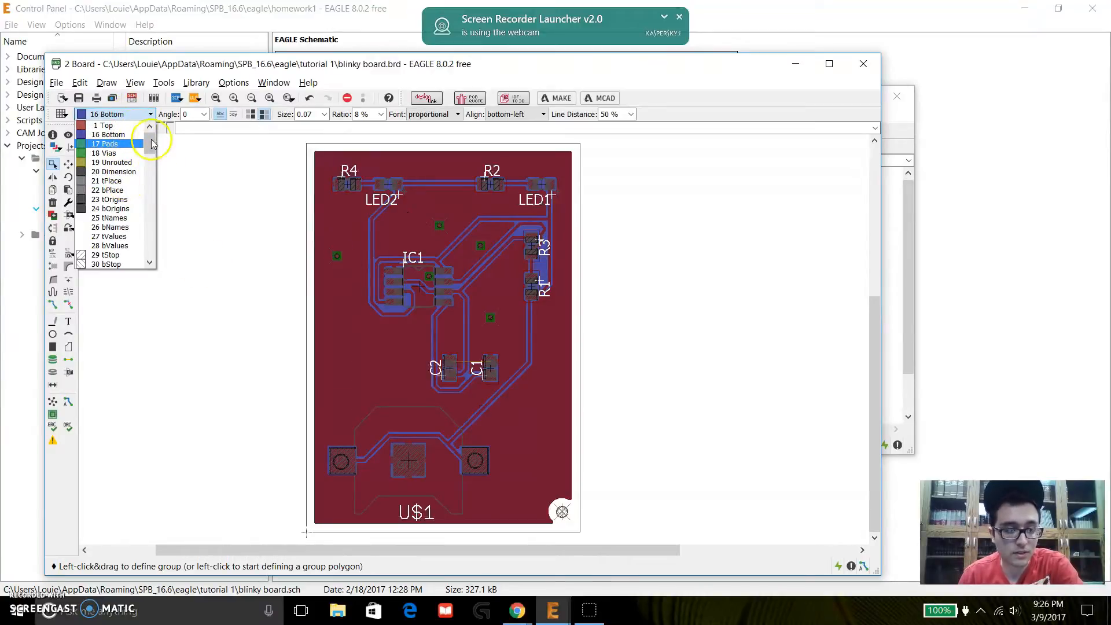
pyautogui.click(150, 116)
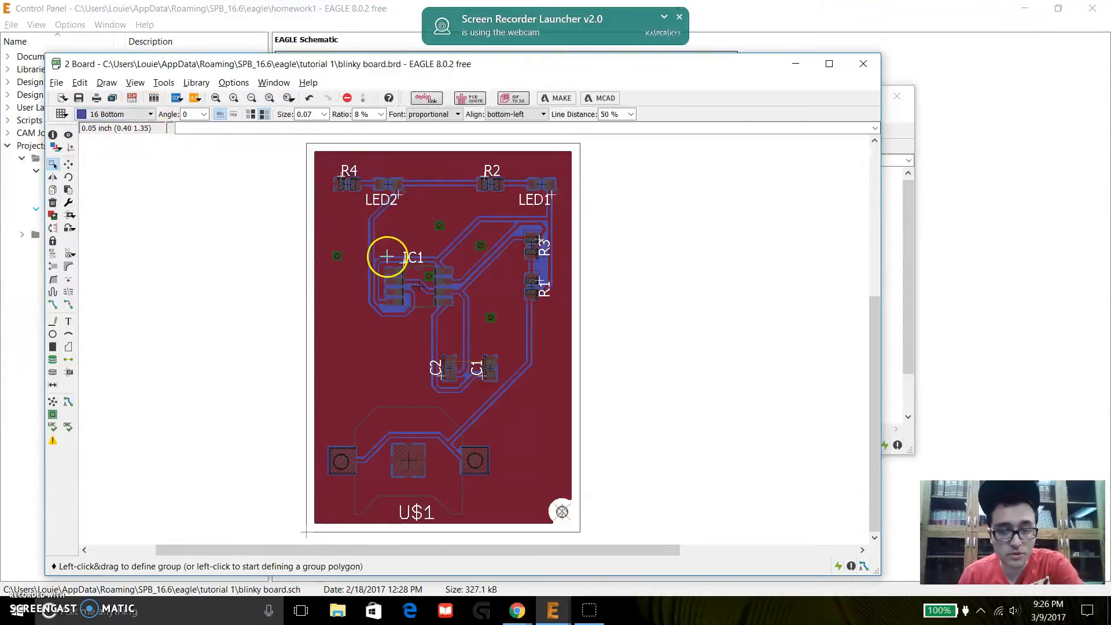